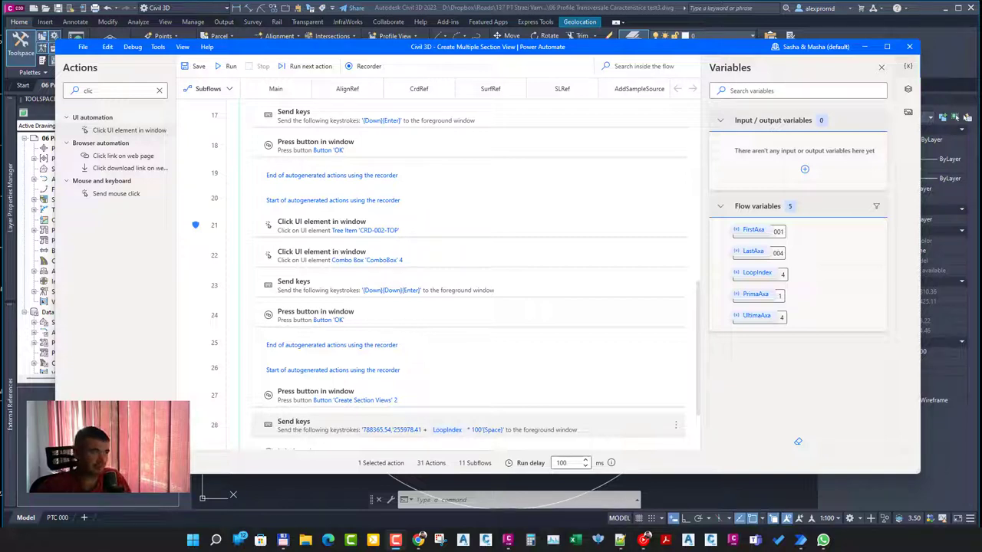
Review the Main subflow's axis variables, conditions and the sequence of subflows it runs
click(275, 88)
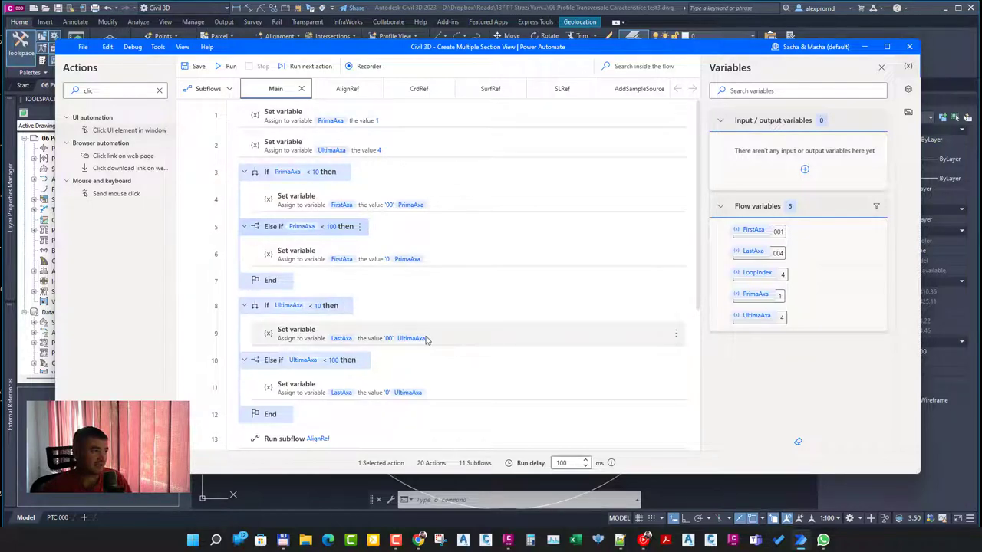
scroll(431, 355, down, 3)
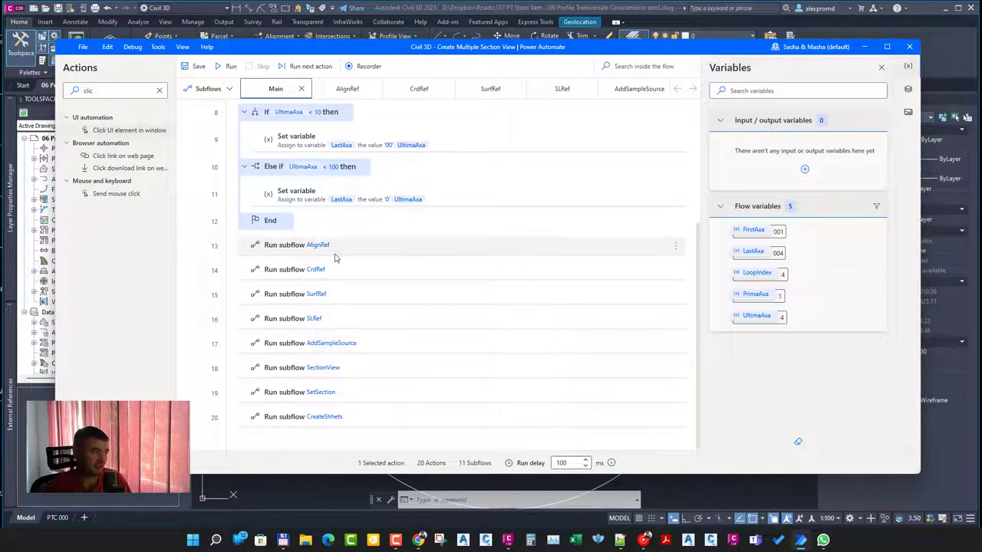
click(364, 257)
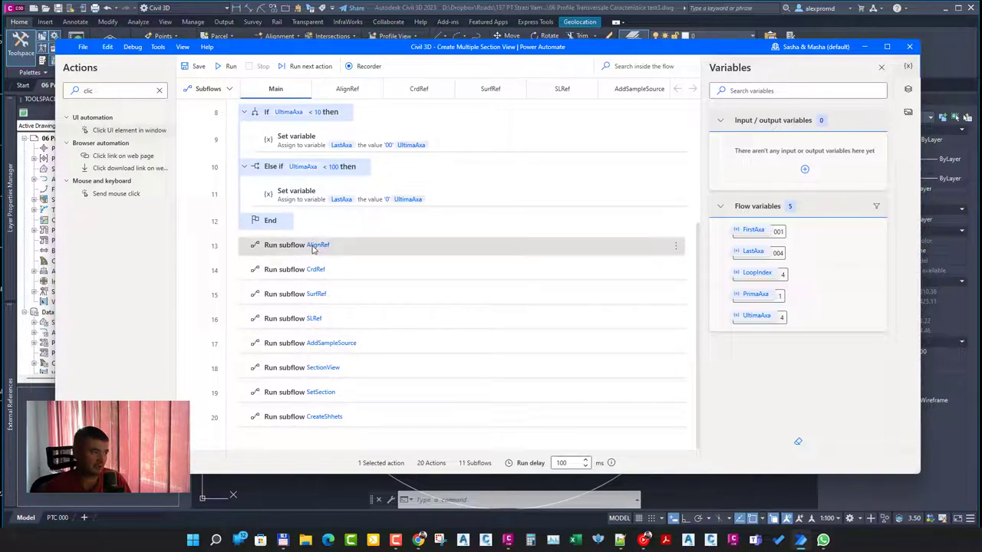
click(365, 277)
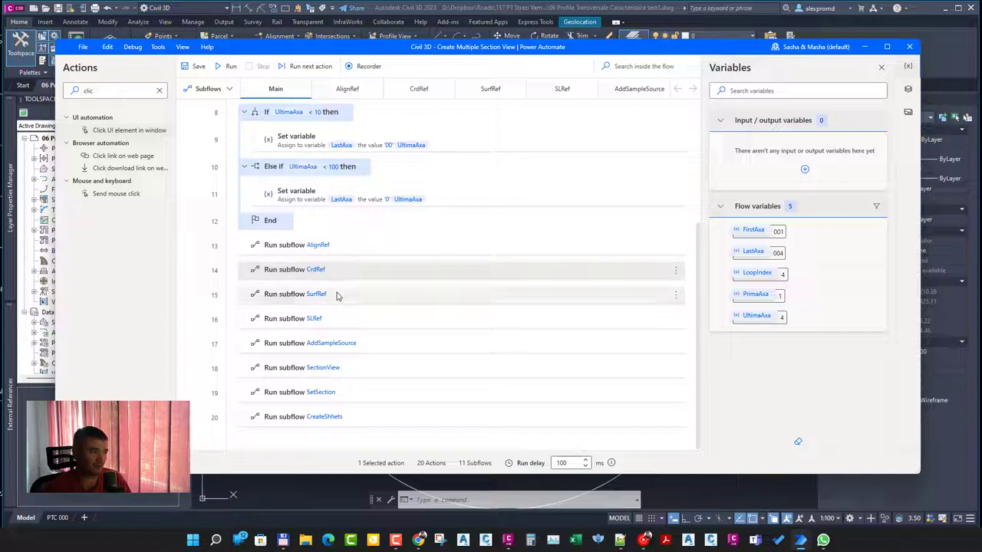
click(353, 298)
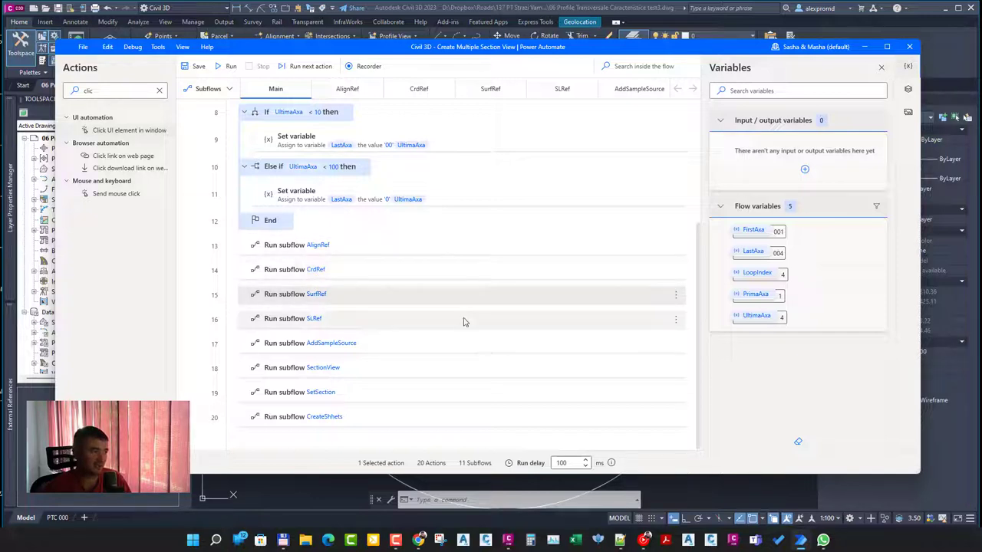
click(356, 324)
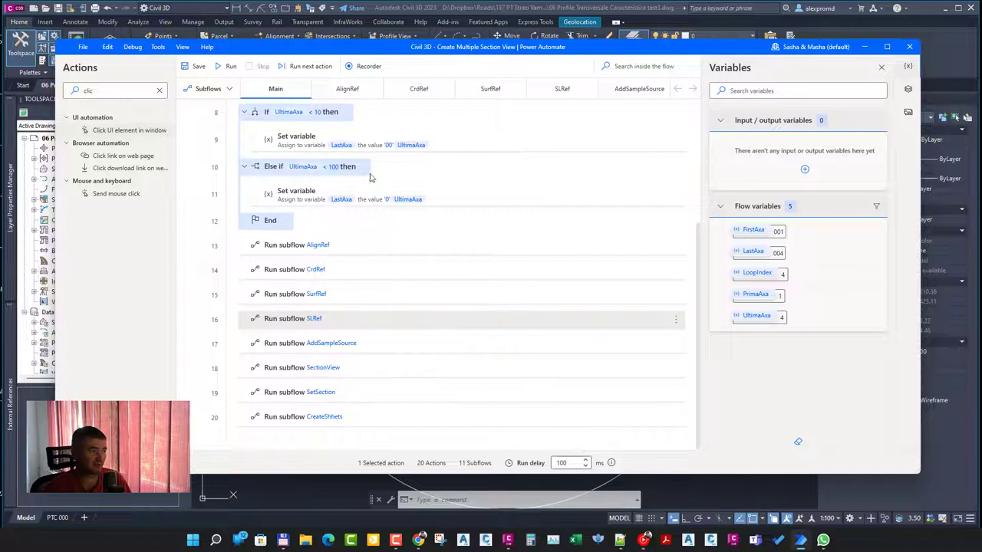
Examine the actions in the AlignRef, CrdRef, SurfRef and SLRef subflows, and return to the Main subflow
click(348, 89)
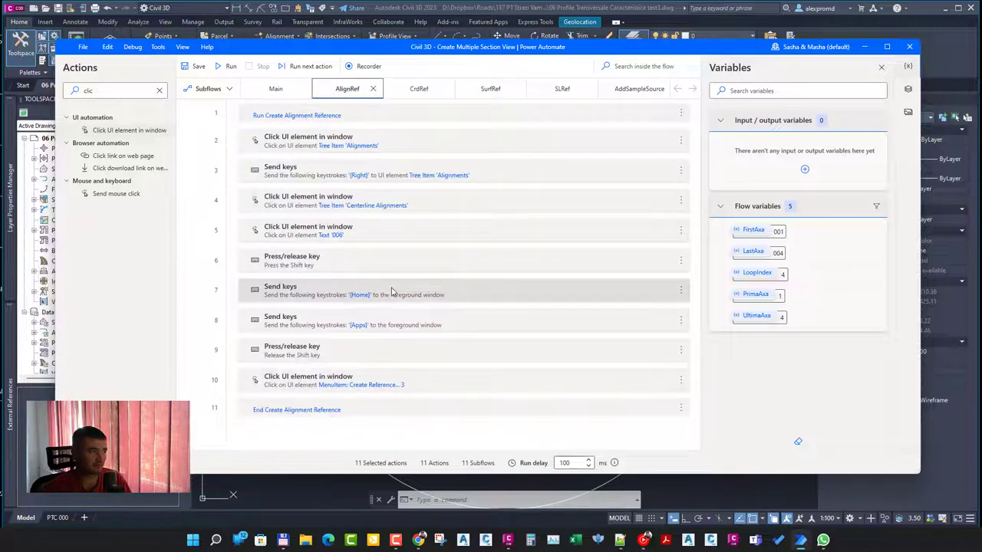
click(419, 89)
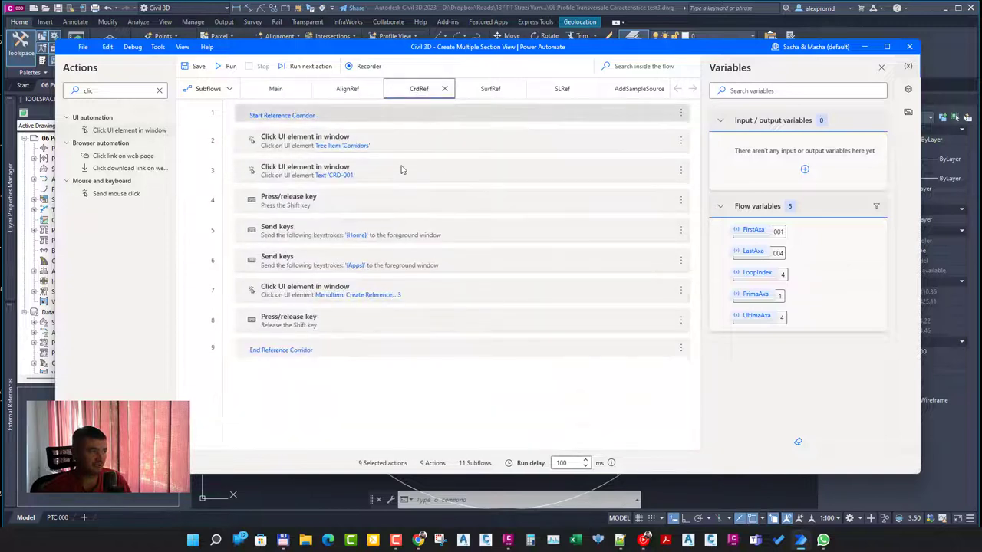
click(490, 89)
click(566, 91)
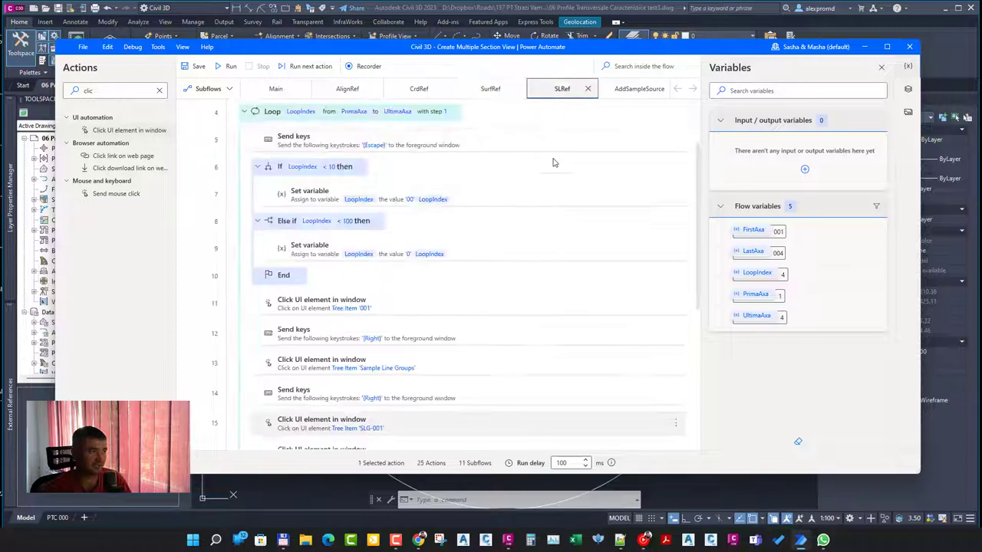
scroll(453, 288, down, 5)
scroll(461, 296, up, 5)
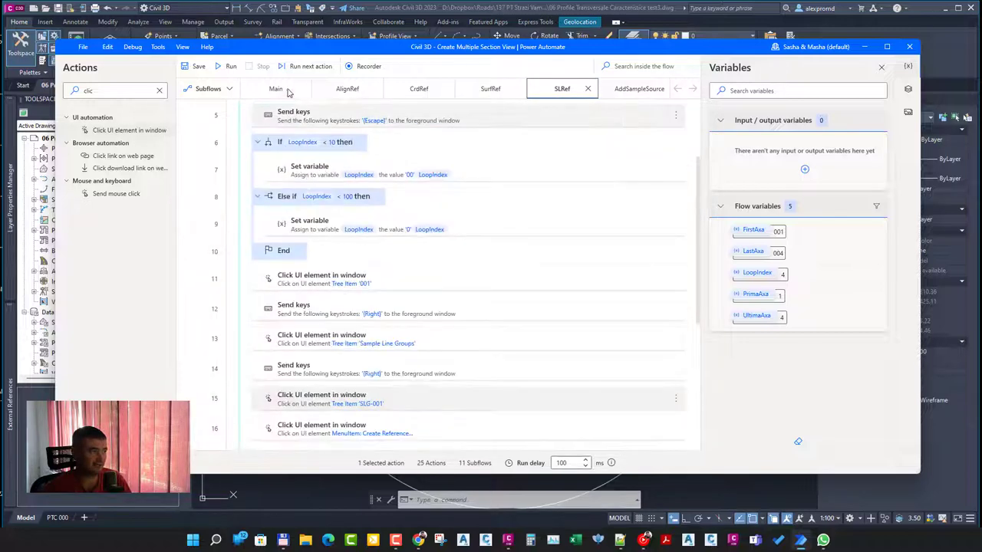
click(278, 89)
scroll(360, 291, up, 5)
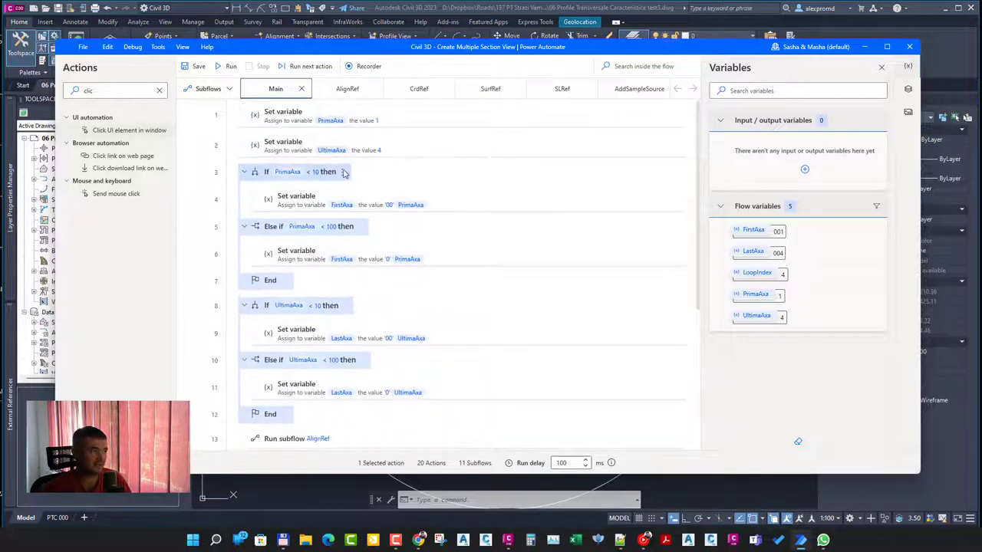
scroll(361, 291, down, 5)
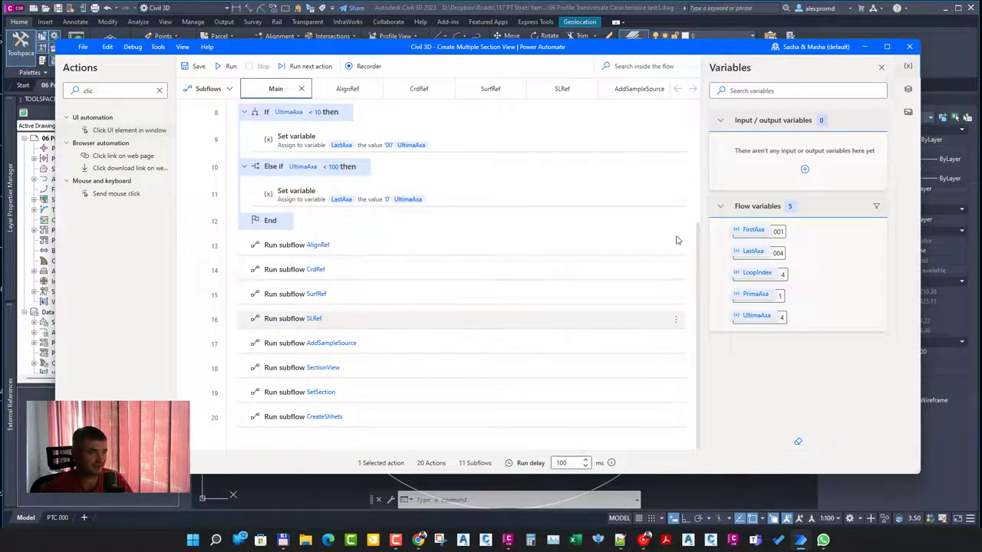
Switch to Civil 3D and check which object types the whole drawing contains, leaving nothing selected
click(434, 8)
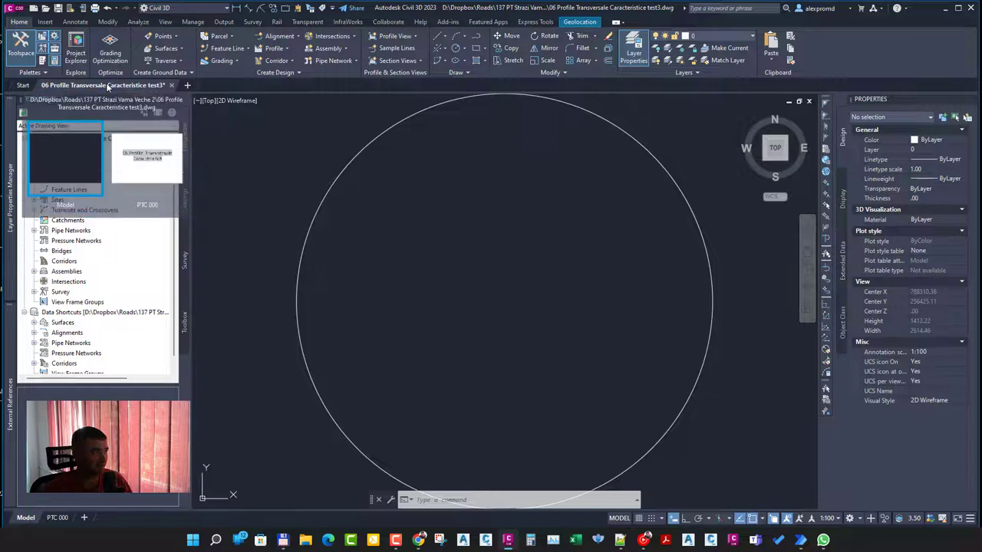
middle_click(567, 278)
middle_click(567, 278)
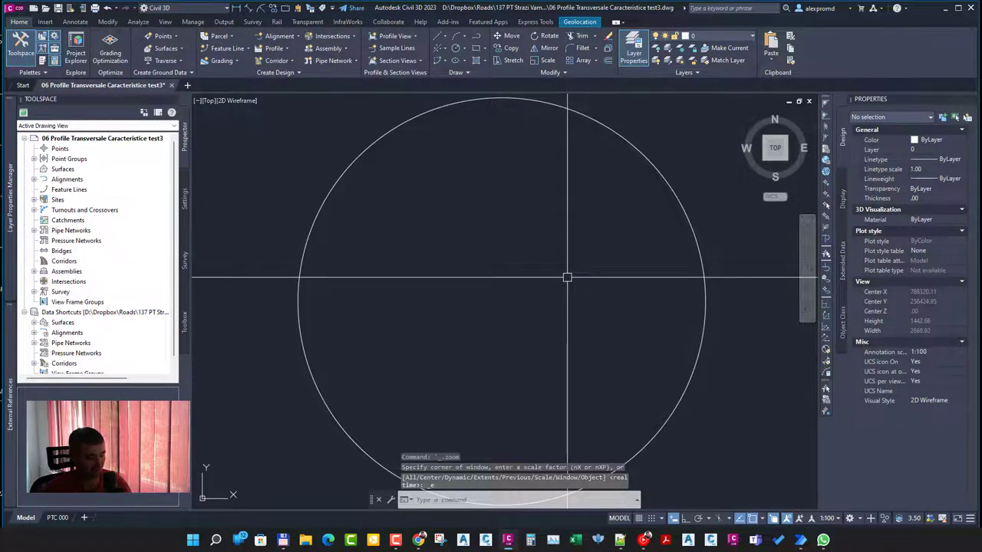
key(ctrl+a)
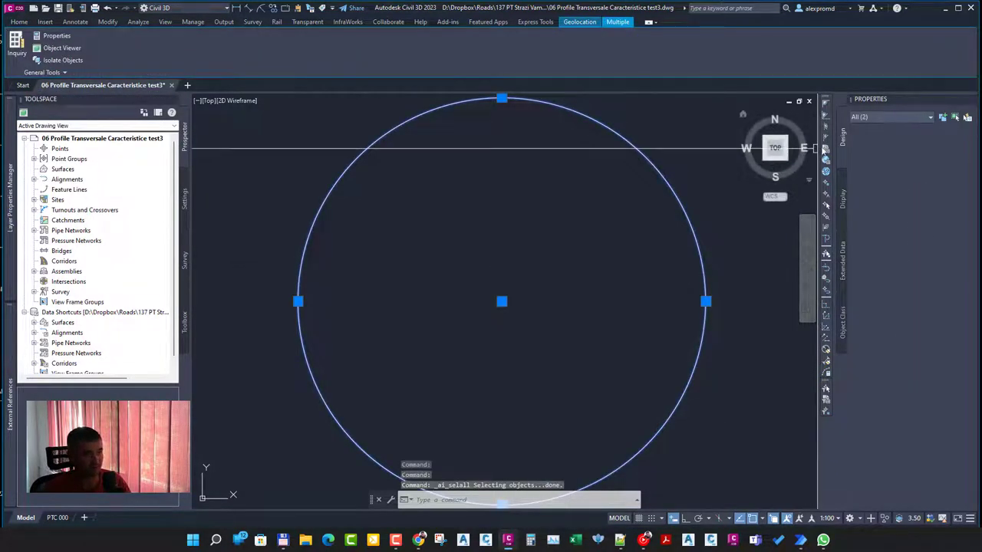
click(893, 116)
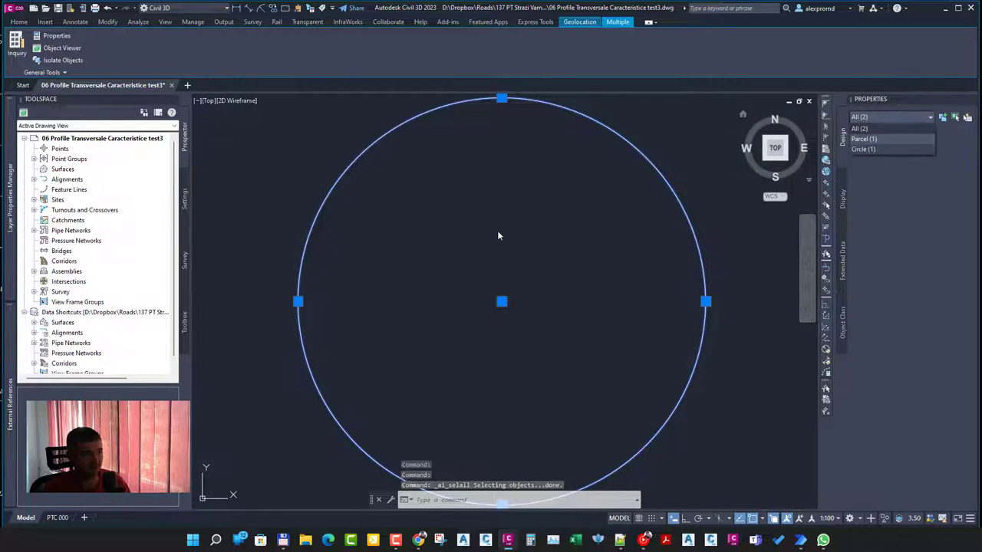
click(509, 263)
click(542, 219)
key(Escape)
key(Escape)
key(Escape)
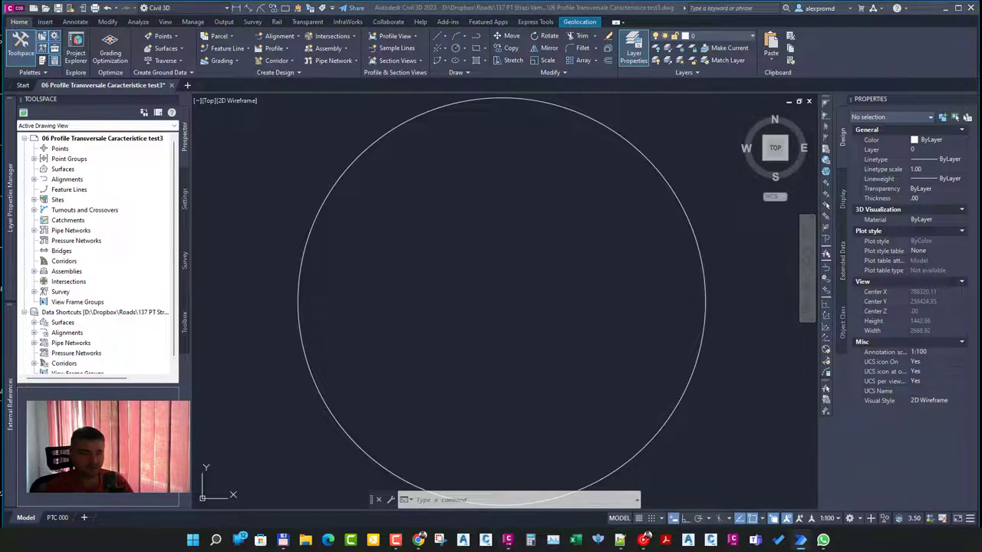
Switch back to Power Automate and run the Create Multiple Section View flow
mouse_move(800, 541)
click(793, 495)
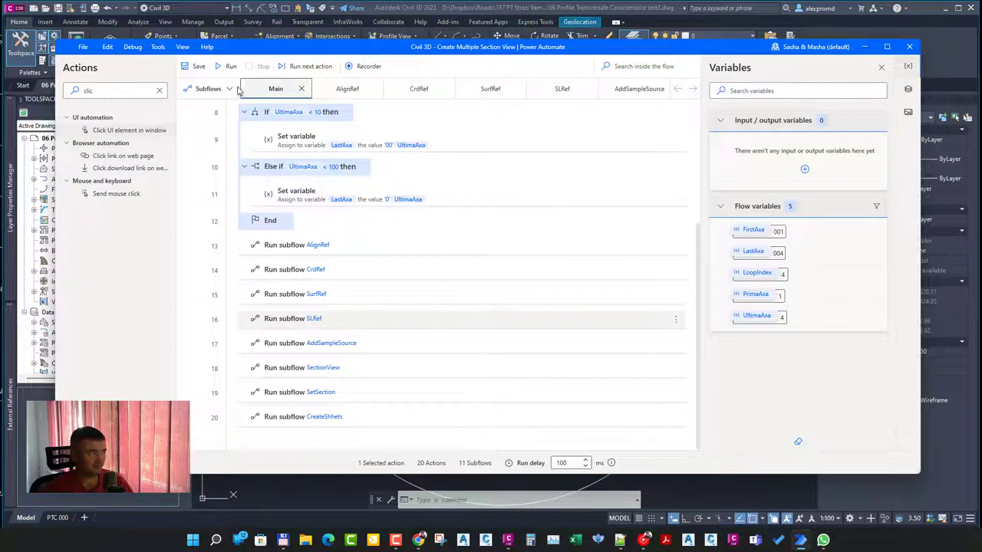
click(226, 66)
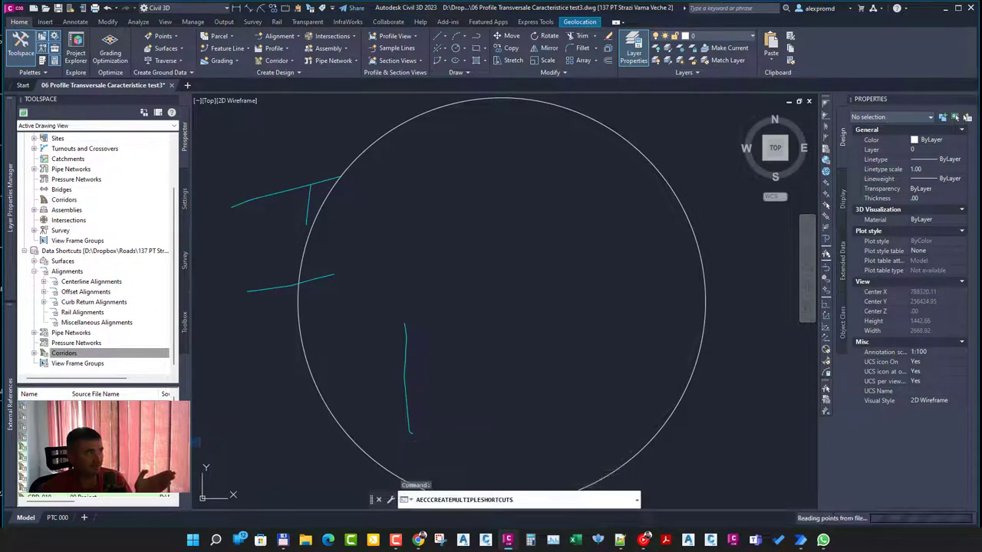
Create data shortcut references to surface 00 EG and the PAT and TOP surfaces of corridors CRD-001 through CRD-004
click(98, 262)
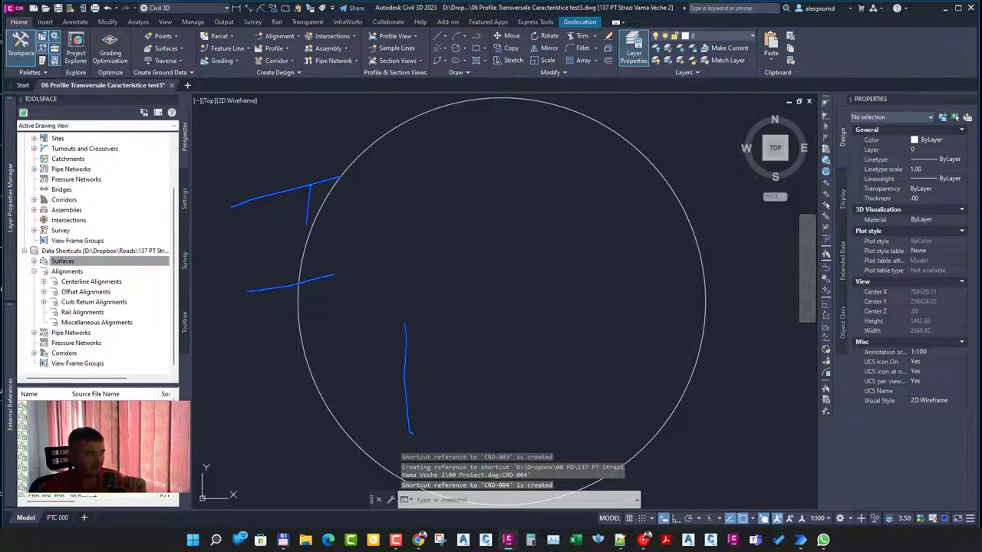
click(94, 458)
key(ctrl+a)
right_click(93, 458)
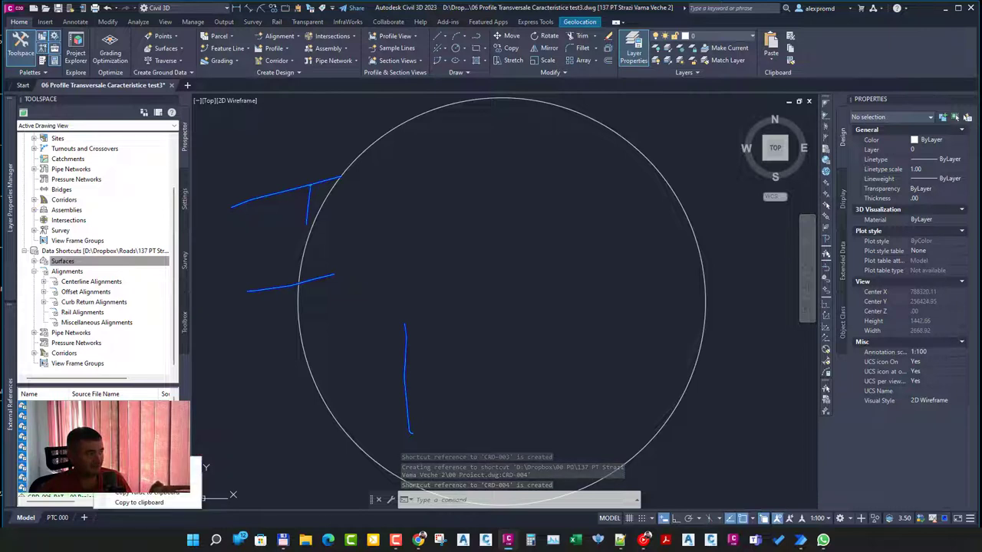
click(138, 462)
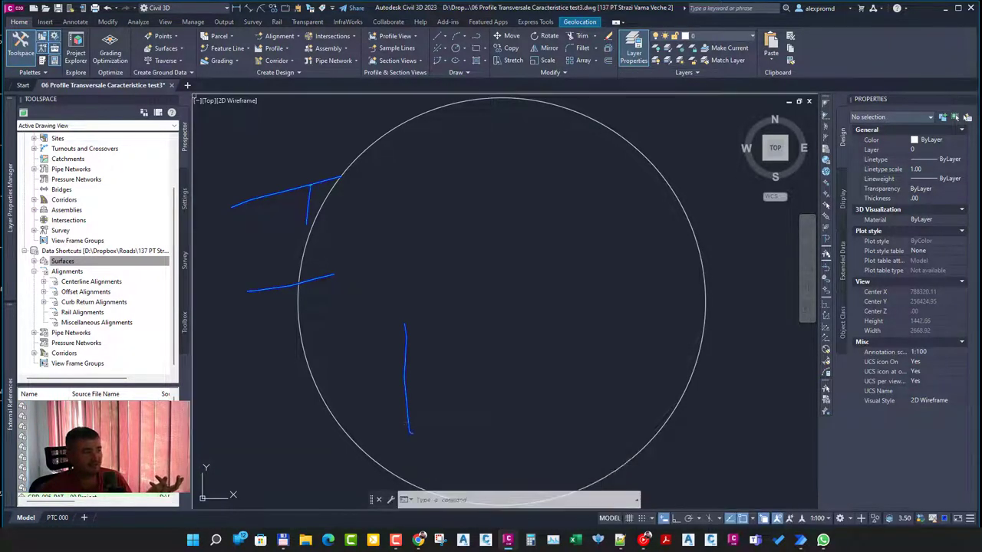
Expand the centerline alignment data shortcuts down to sample line group SLG-001 under alignment 001
click(92, 270)
key(Right)
key(Right)
key(Right)
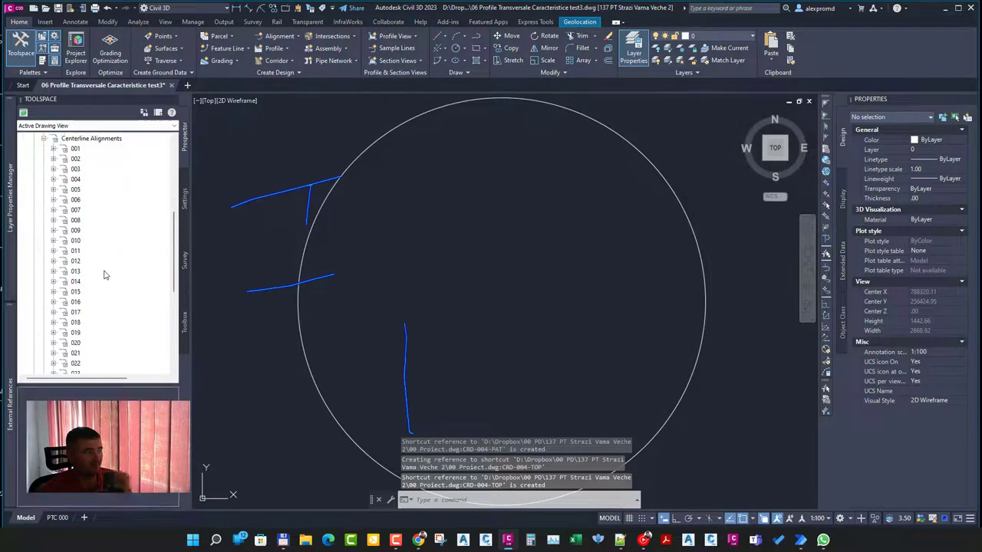
scroll(98, 258, up, 2)
key(Right)
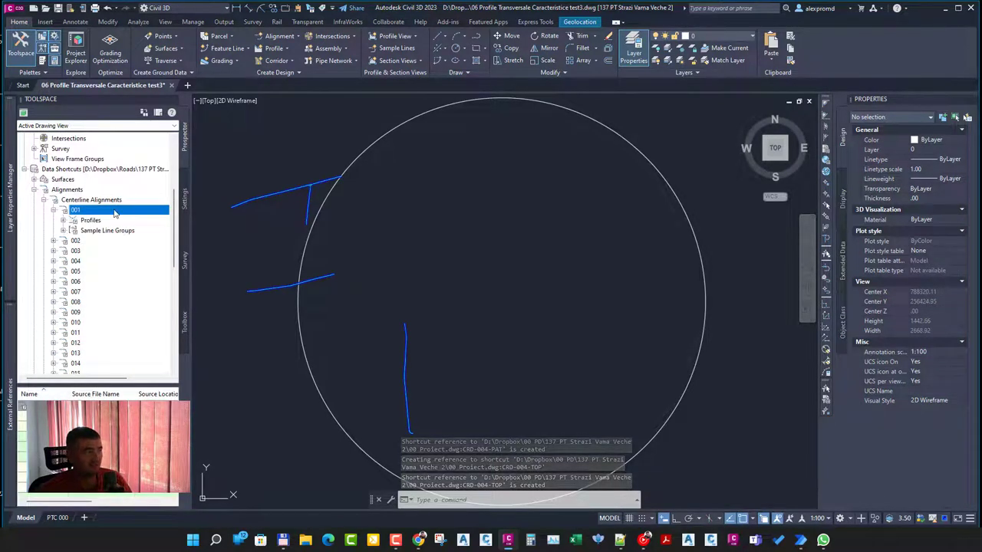
key(Down)
key(Down)
key(Right)
key(Down)
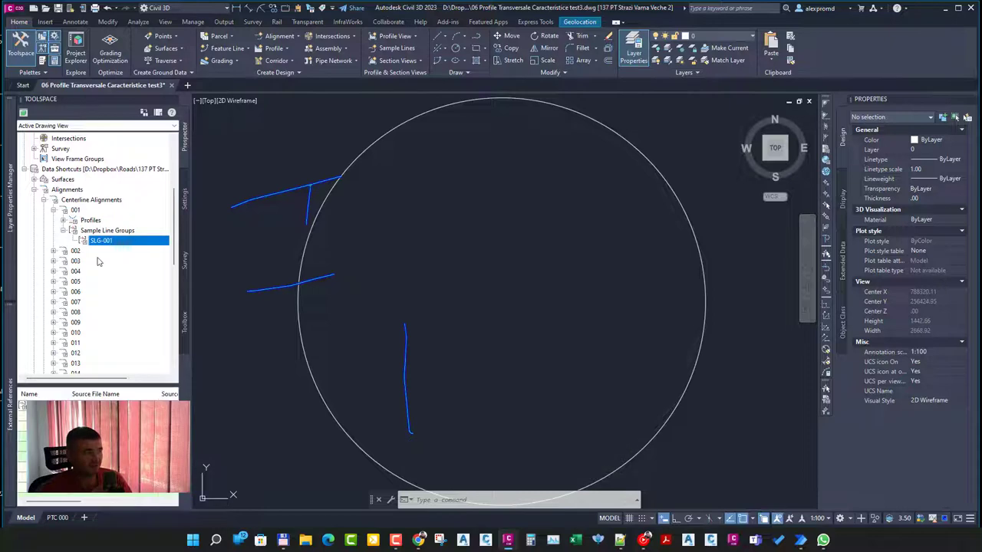
Create a reference to sample line group SLG-001 with sampling turned off for all data sources
right_click(124, 241)
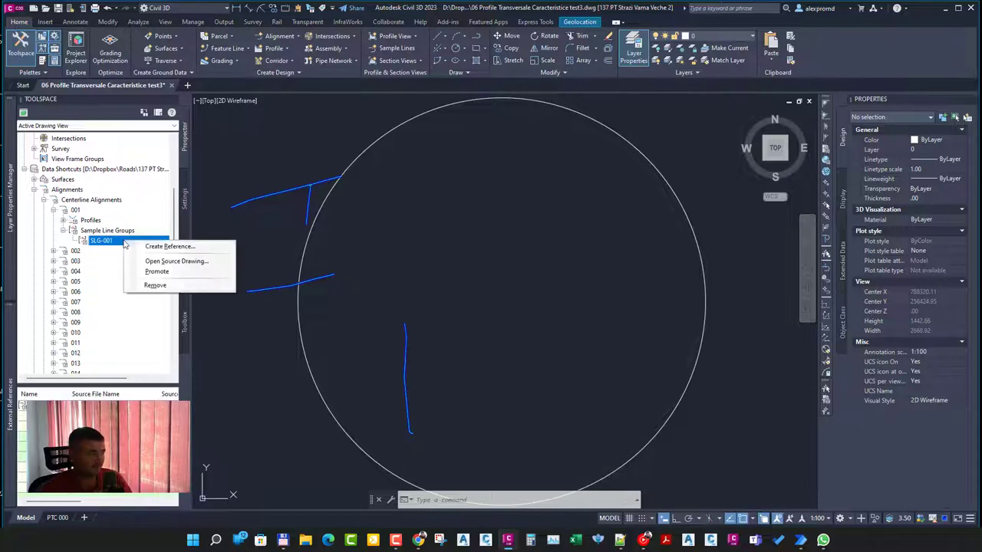
click(181, 247)
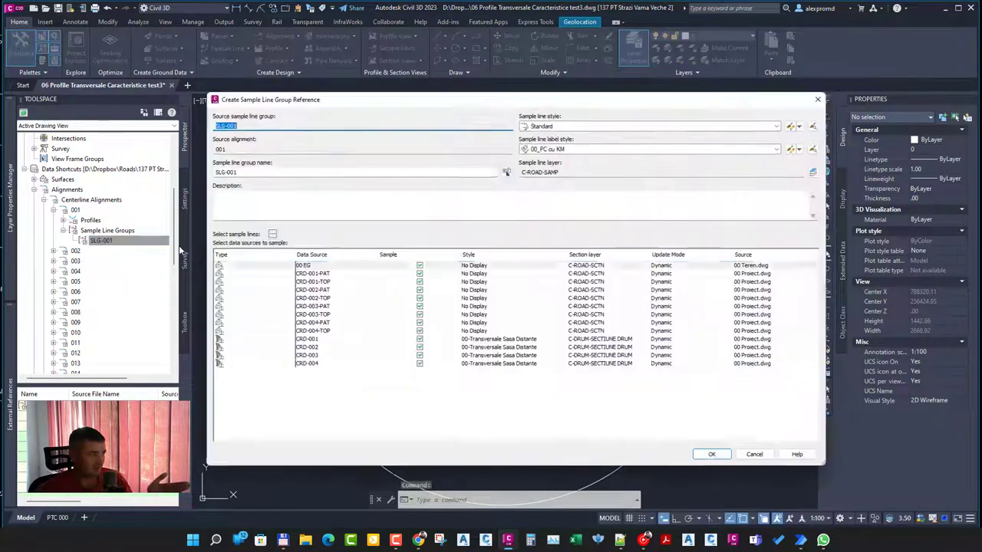
key(ctrl+a)
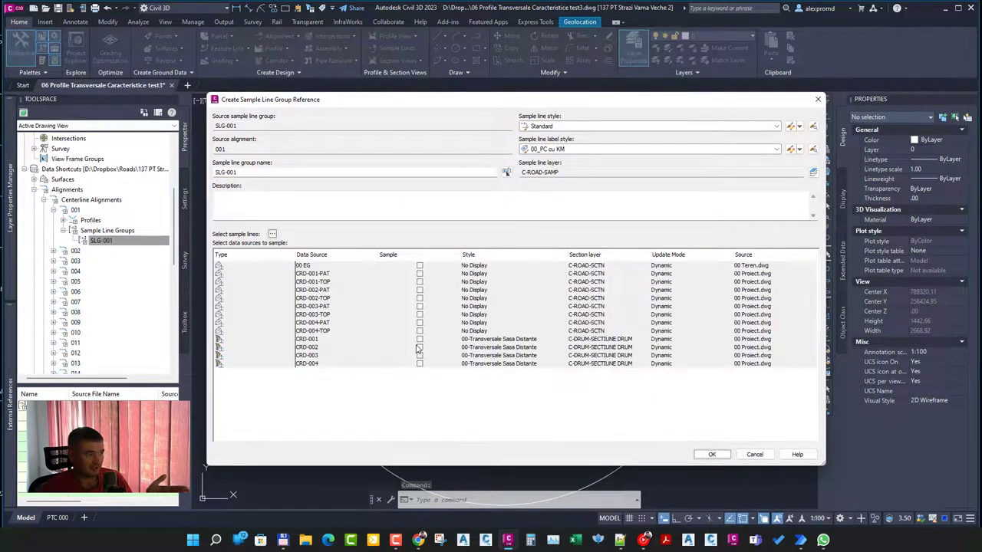
click(712, 454)
key(Escape)
Create a reference to sample line group SLG-002 under centerline alignment 002 in the data shortcuts
key(Down)
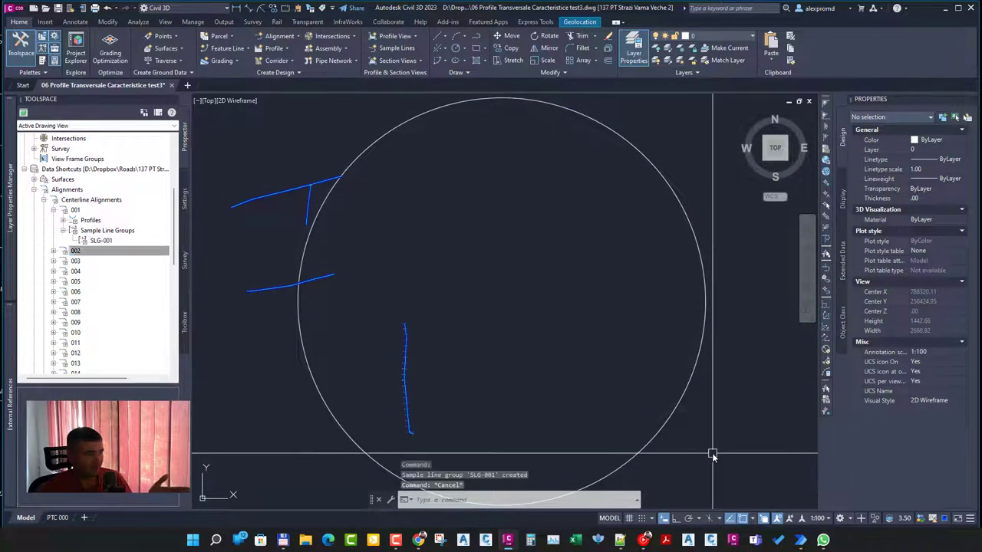
double_click(115, 255)
click(104, 270)
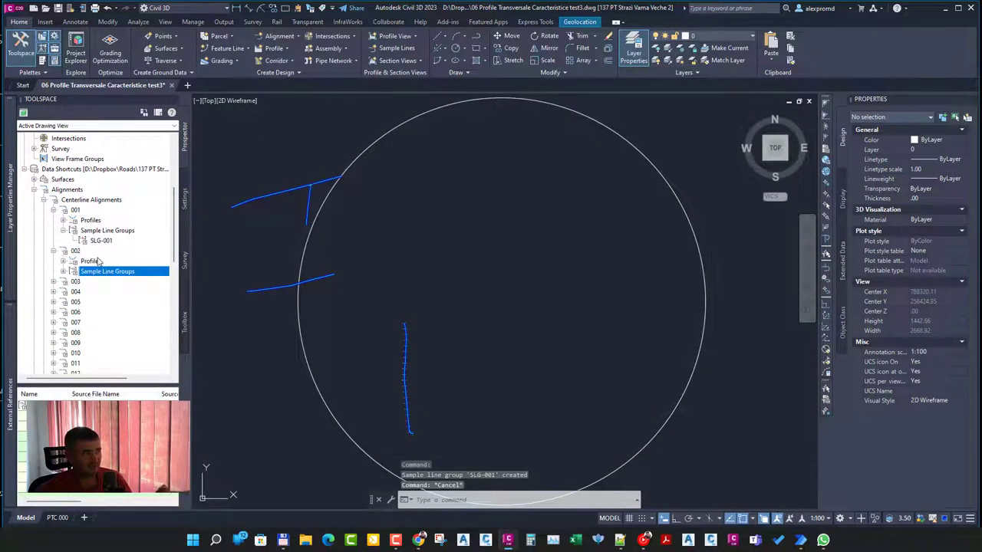
double_click(108, 272)
click(102, 281)
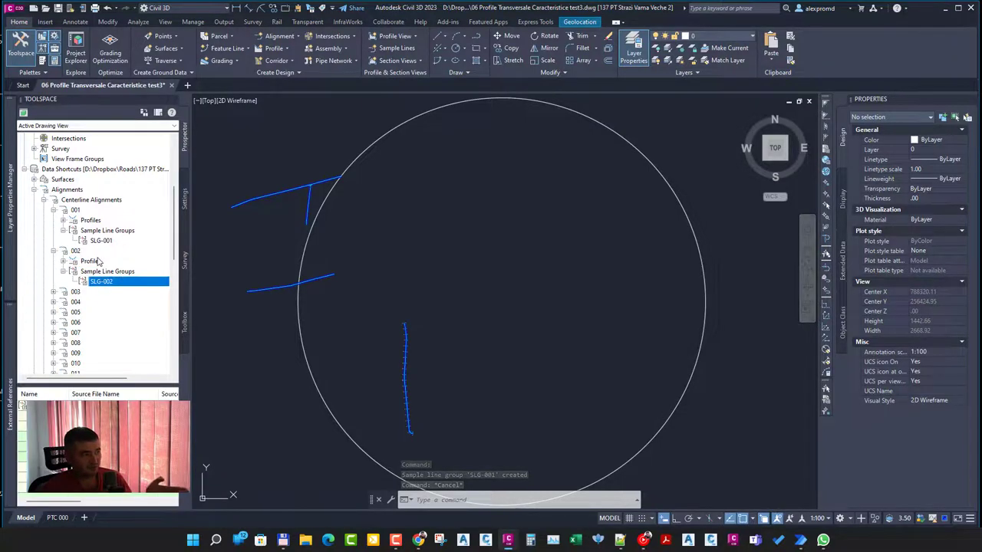
right_click(124, 283)
click(172, 287)
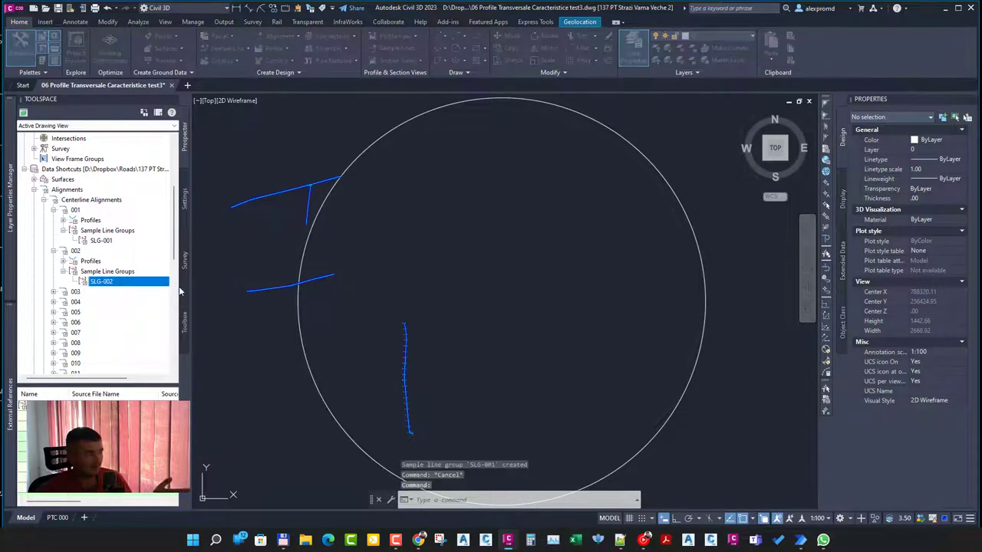
key(ctrl+a)
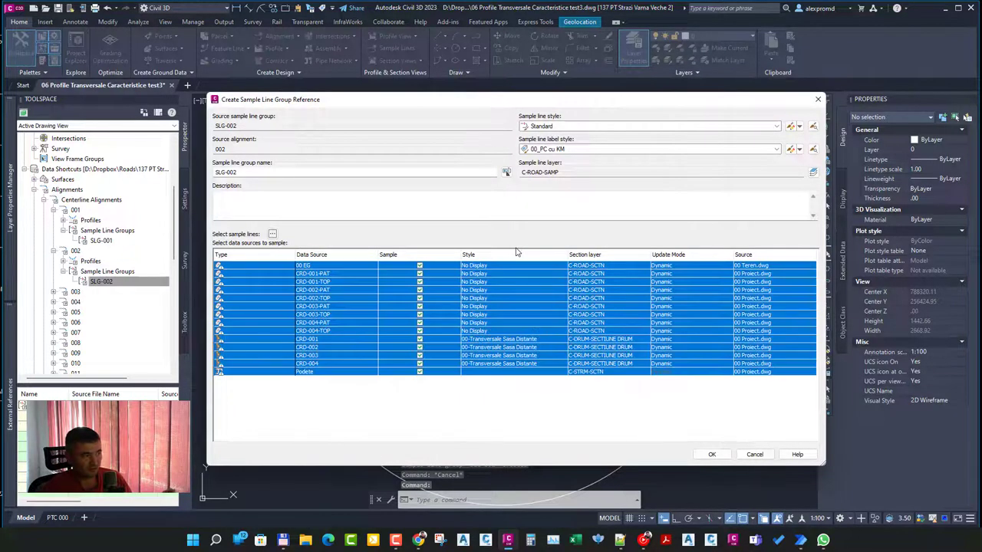
click(712, 454)
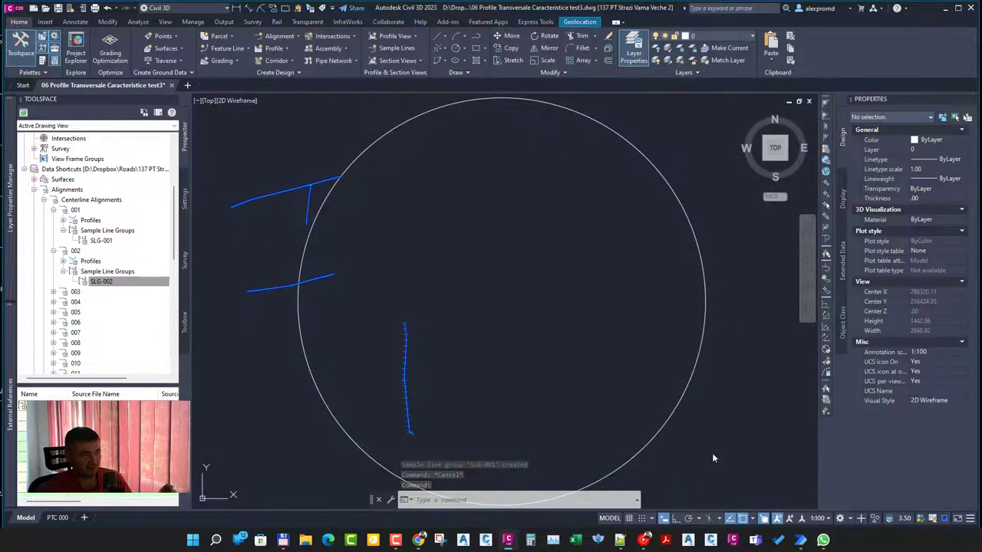
Create a reference to sample line group SLG-003 under centerline alignment 003 in the data shortcuts
double_click(115, 294)
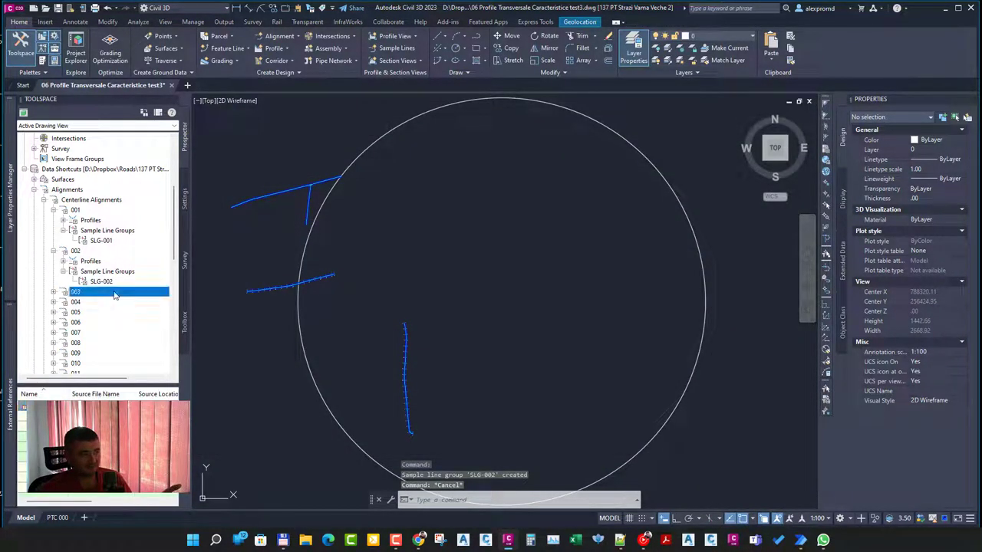
click(107, 312)
double_click(119, 315)
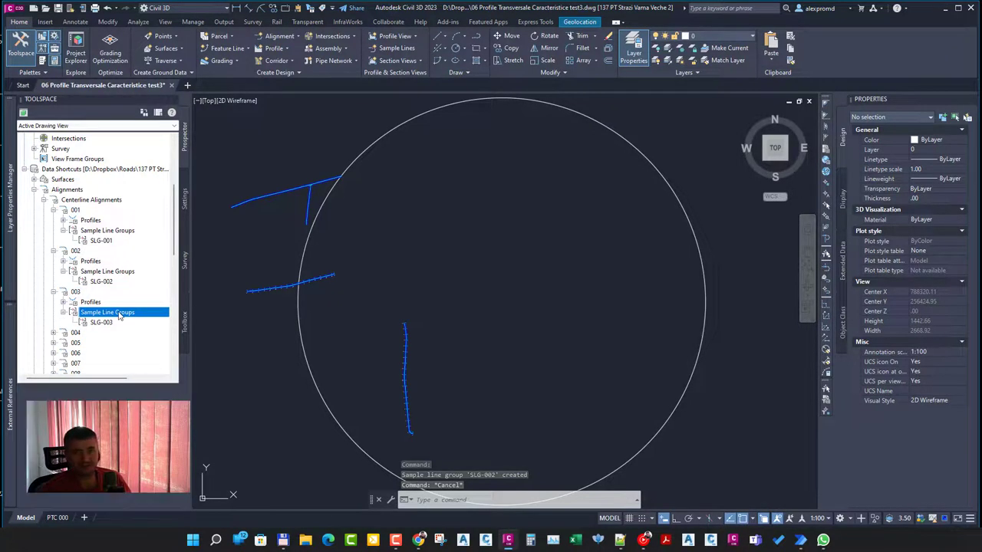
scroll(121, 307, down, 1)
click(123, 293)
right_click(123, 292)
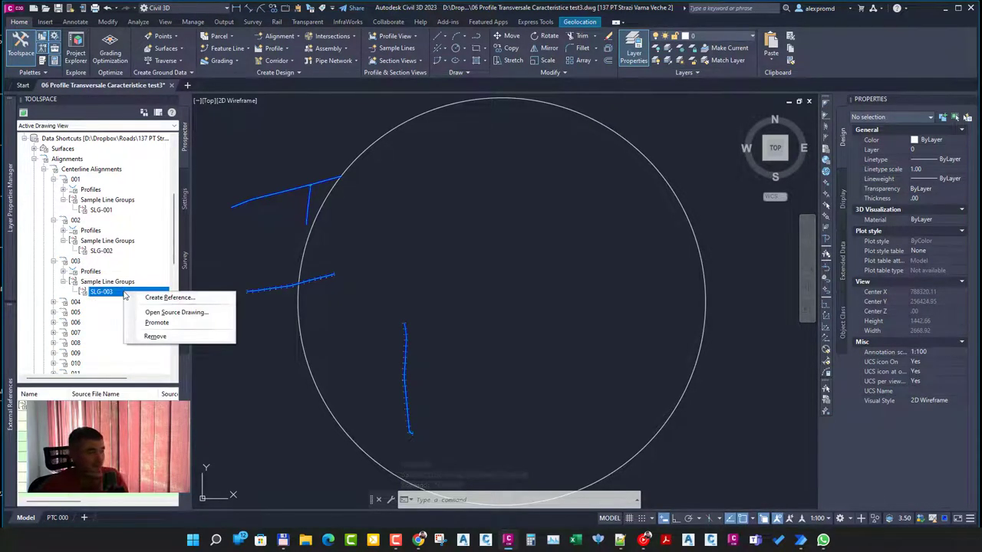
click(173, 297)
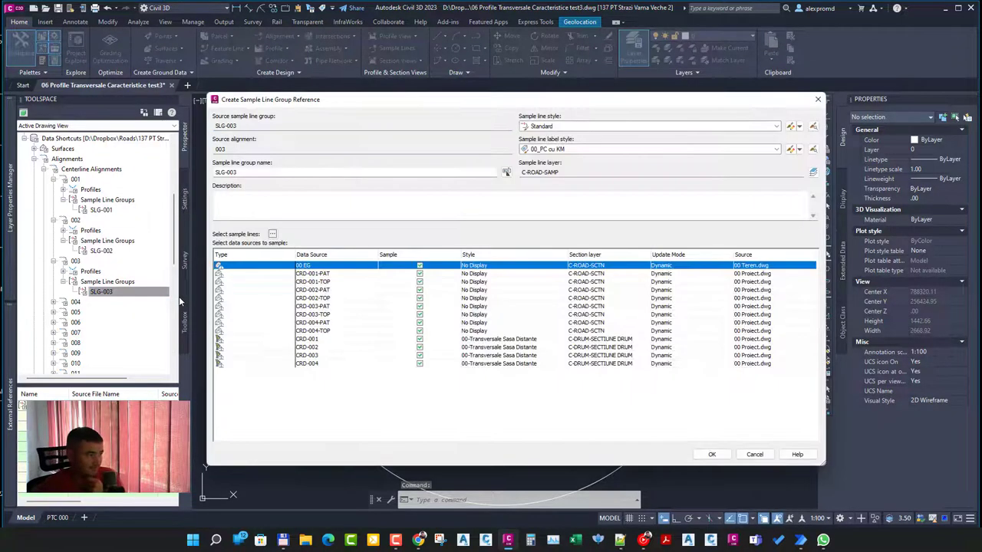
key(ctrl+a)
click(712, 455)
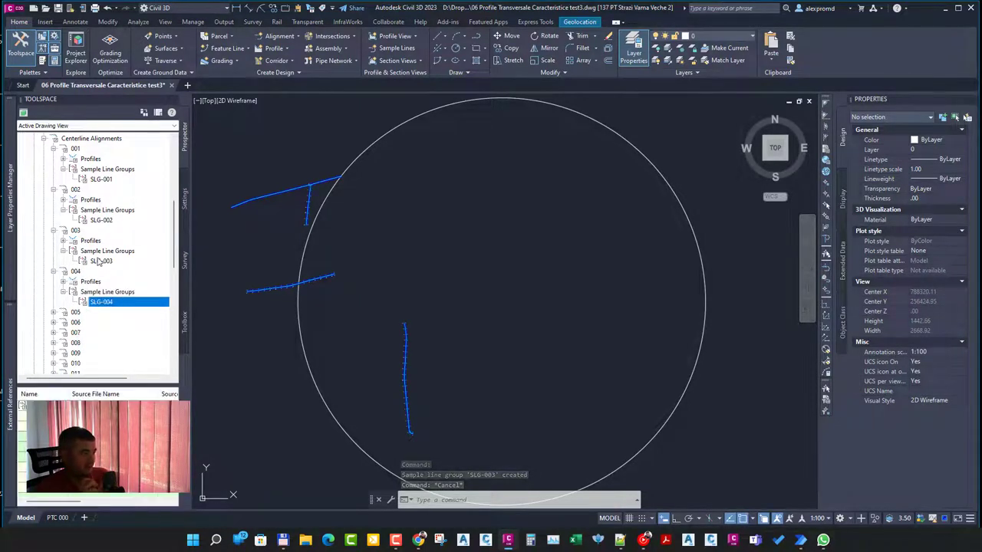
Create a reference to sample line group SLG-004 under centerline alignment 004 in the data shortcuts
right_click(122, 302)
click(170, 308)
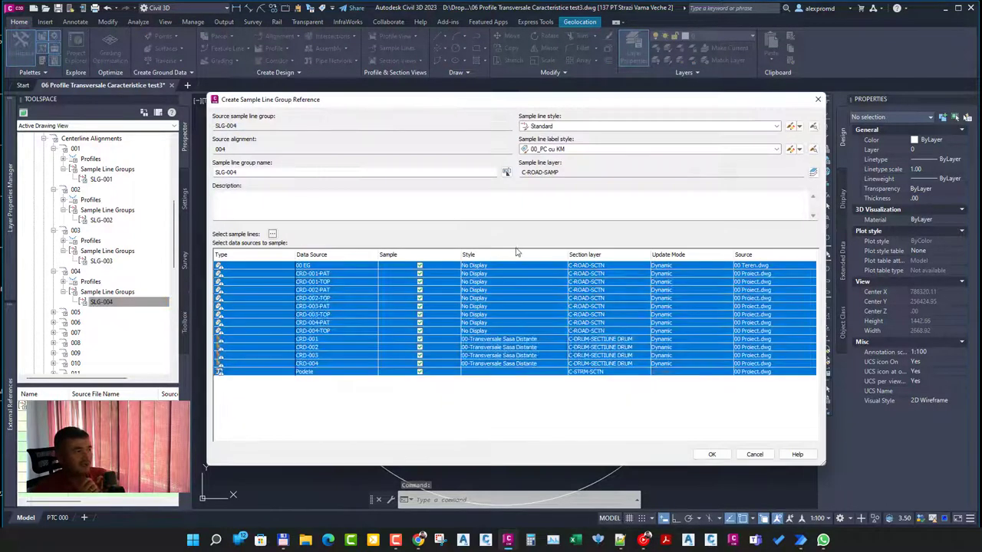
click(712, 454)
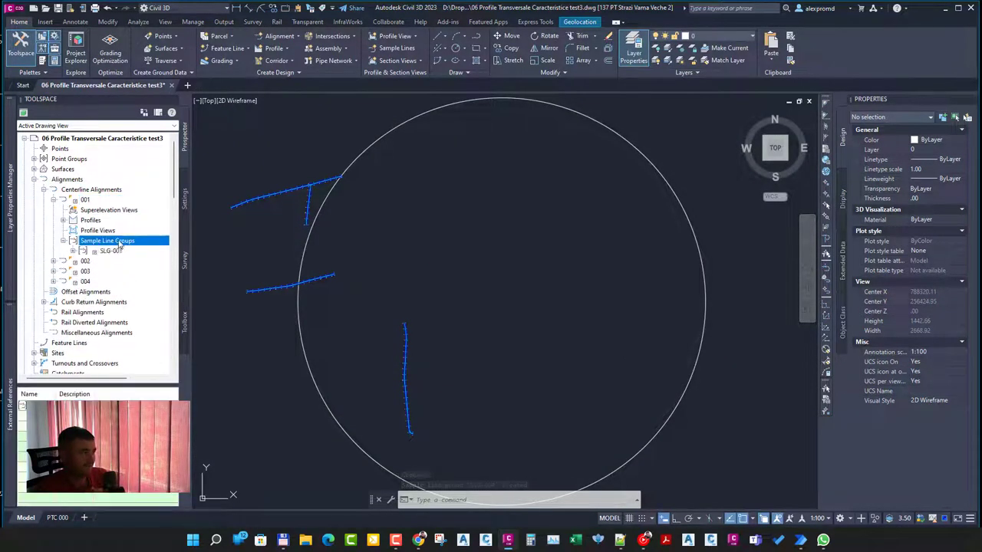
In the properties of sample line group SLG-001, add 00 EG, CRD-001-PAT, CRD-001-TOP and CRD-001 as sampled section sources
right_click(125, 255)
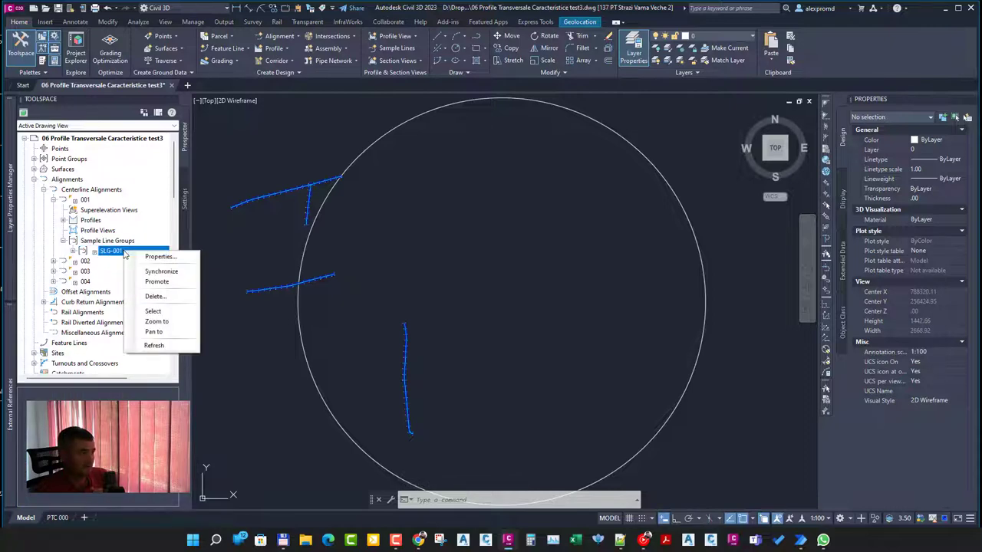
click(159, 256)
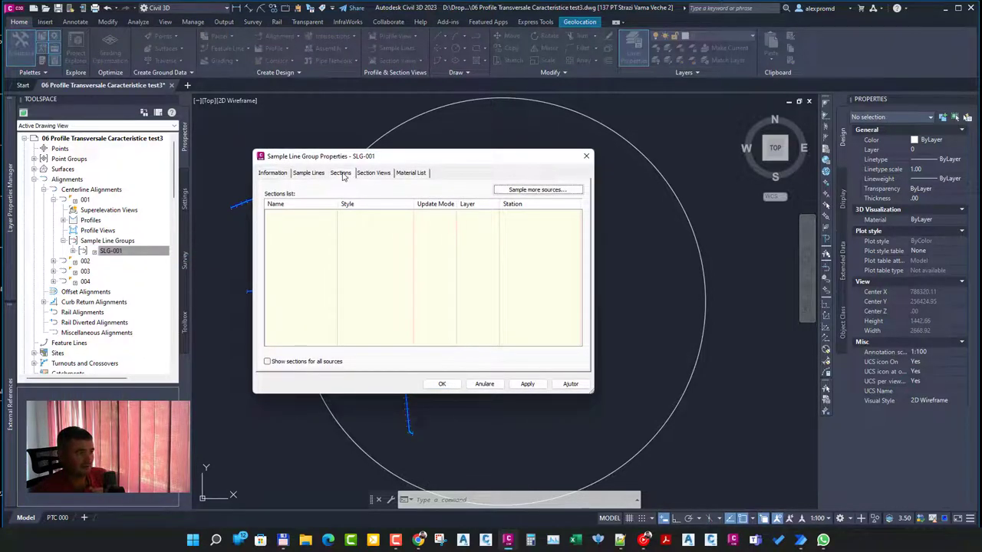
click(537, 189)
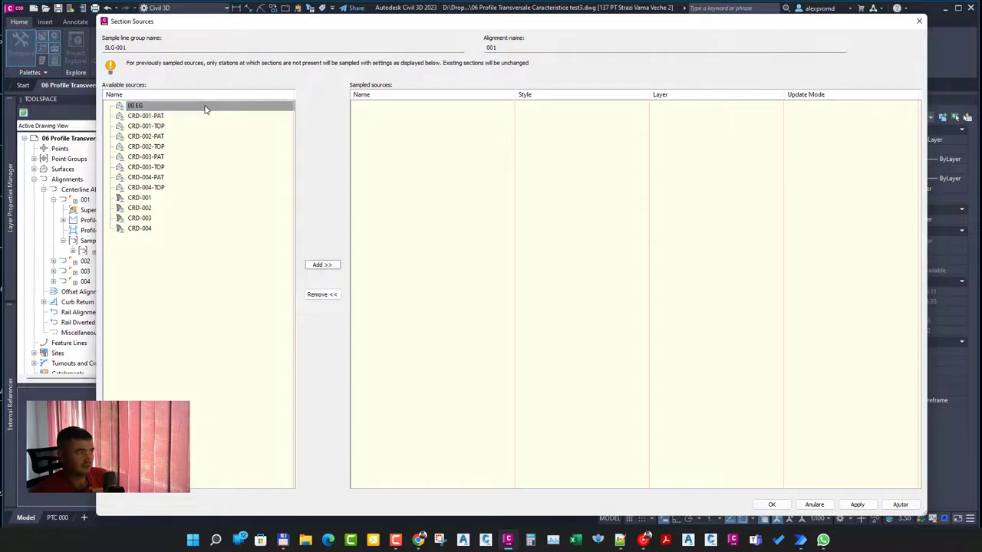
click(323, 266)
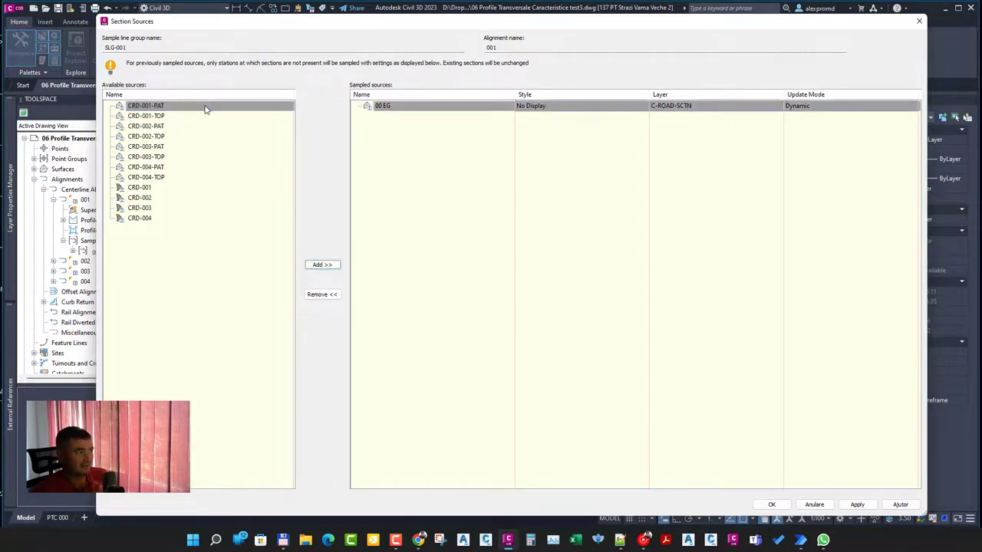
click(323, 264)
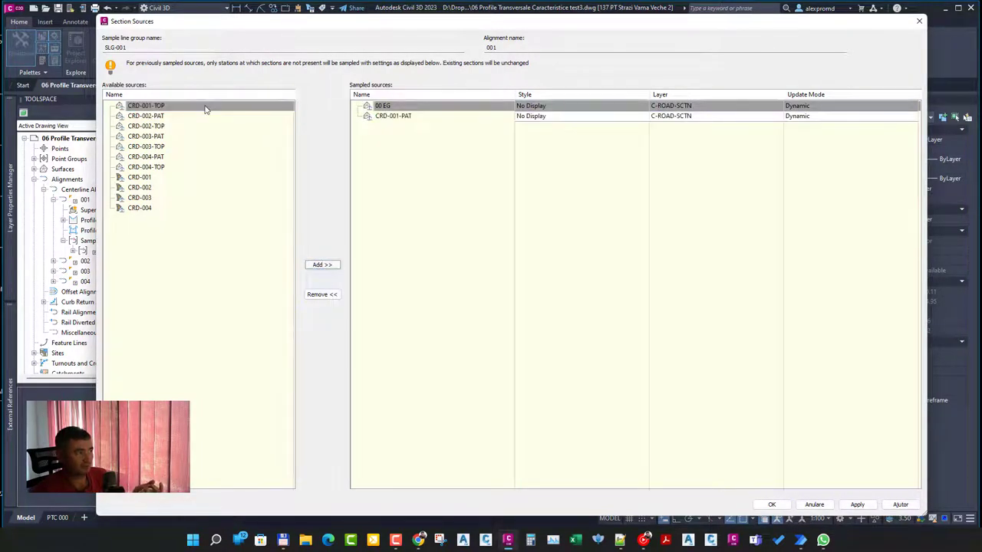
click(323, 265)
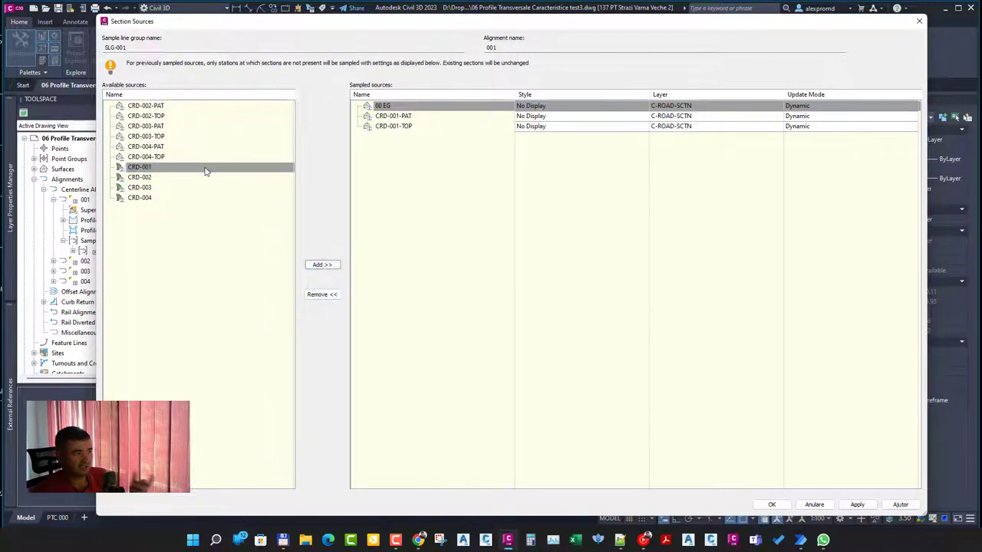
click(323, 265)
Set the section style of SLG-001's source 00 EG to 00_Existent and of CRD-001-PAT to 00_PAT
click(640, 106)
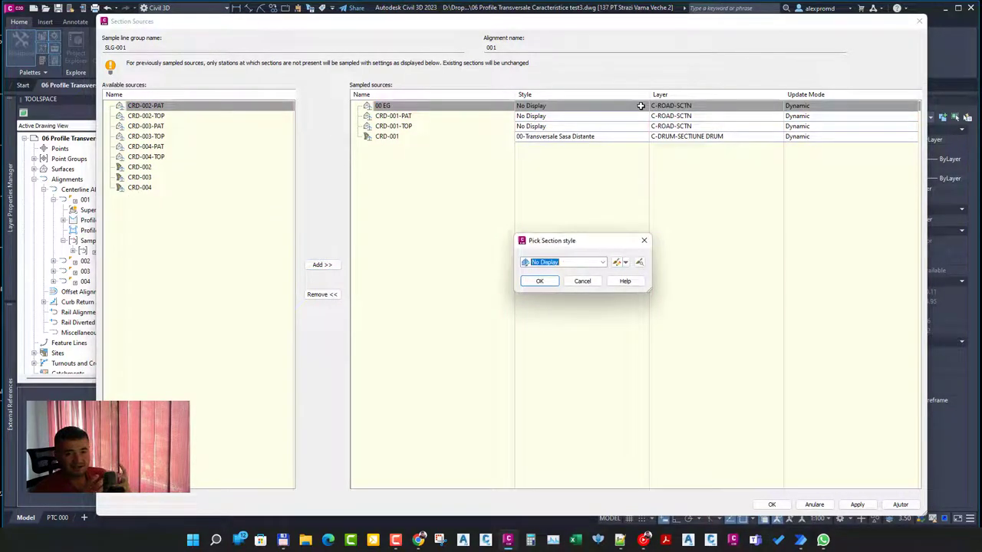
click(564, 262)
click(564, 270)
click(539, 282)
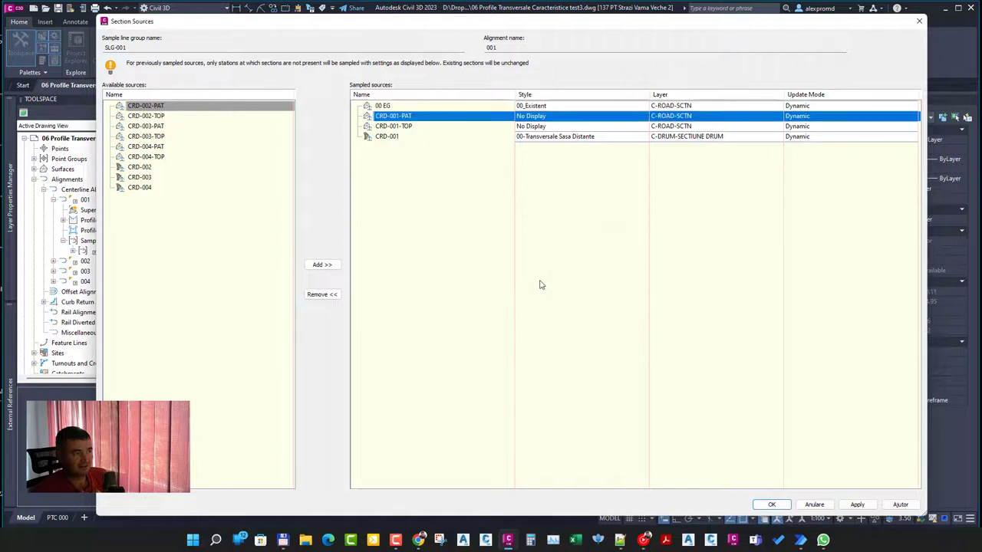
click(640, 116)
click(564, 263)
click(564, 280)
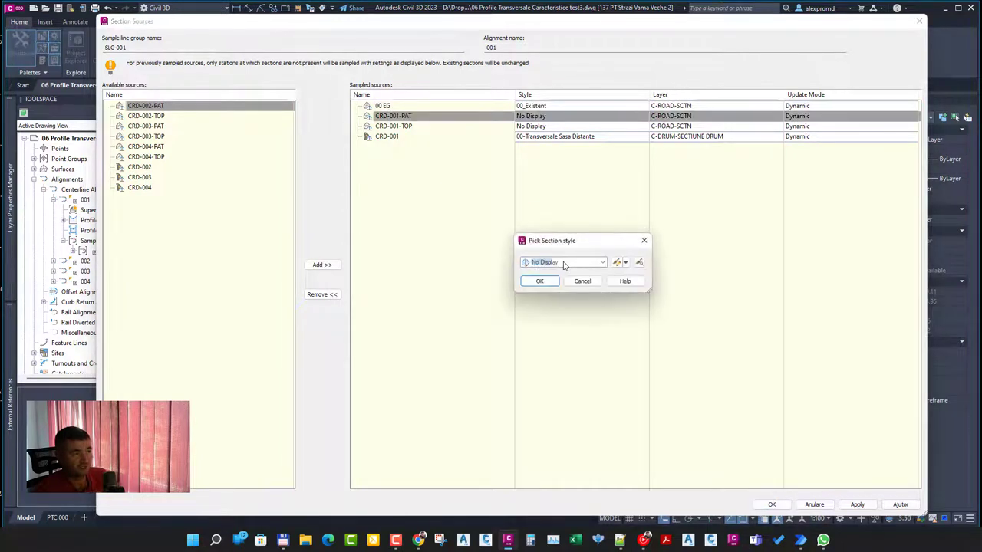
click(540, 282)
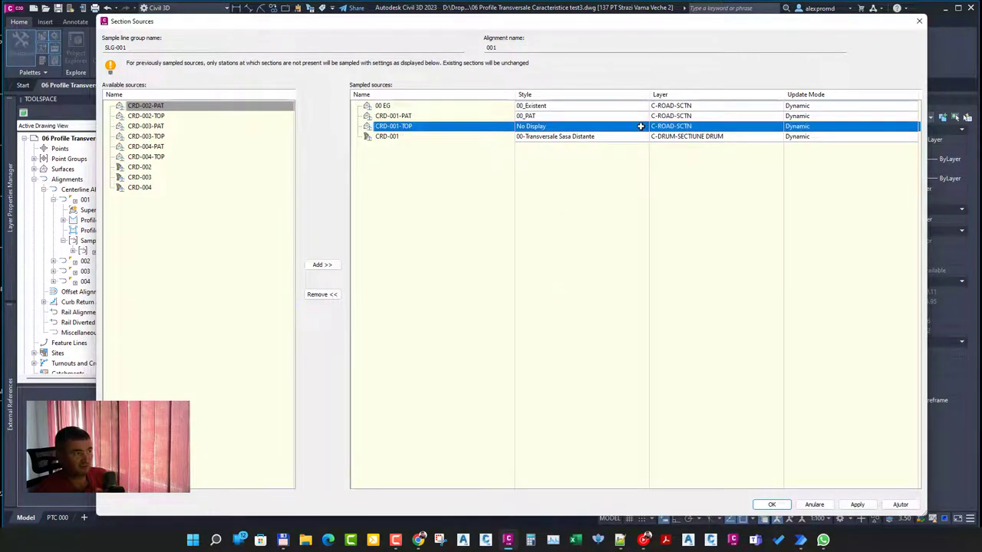
Set CRD-001-TOP to section style 00_TOP and corridor CRD-001 to code set style 00-Transversale Sasa, and accept the SLG-001 properties
click(641, 126)
click(565, 262)
click(564, 282)
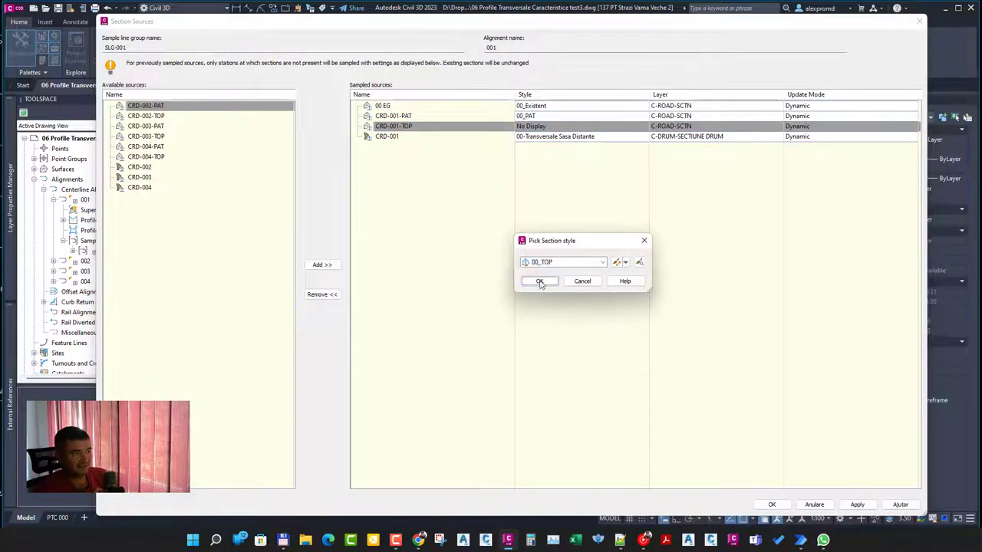
click(540, 281)
click(640, 136)
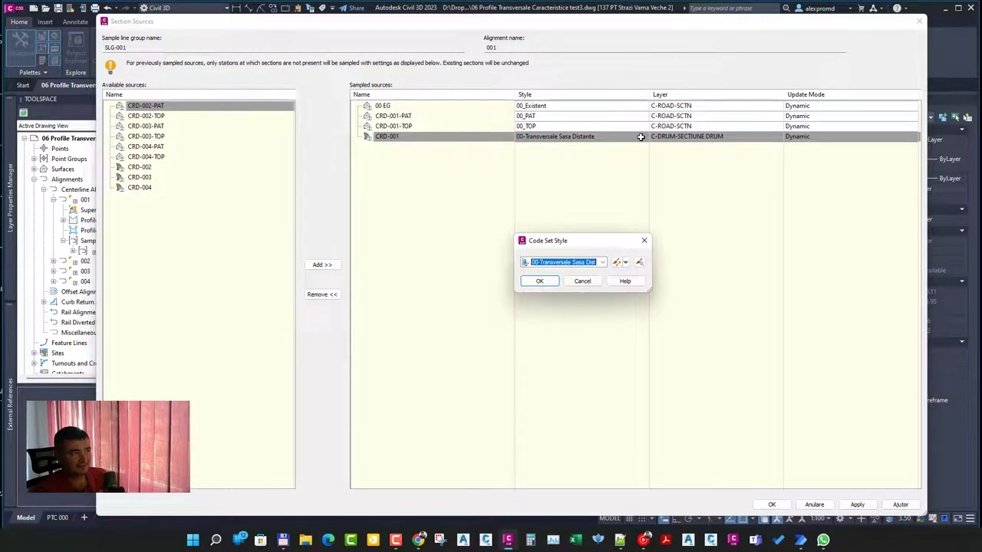
click(564, 262)
click(564, 271)
click(541, 281)
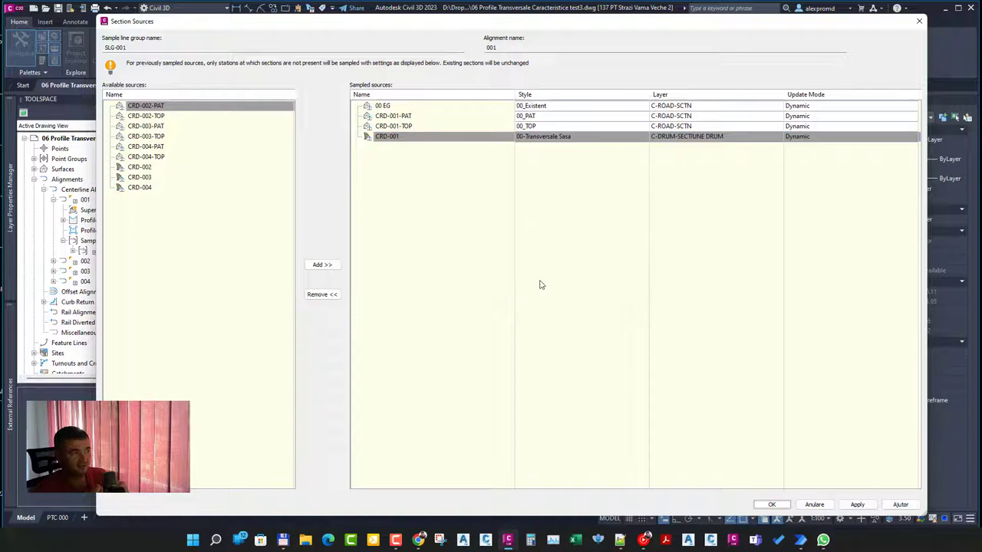
click(772, 505)
click(441, 383)
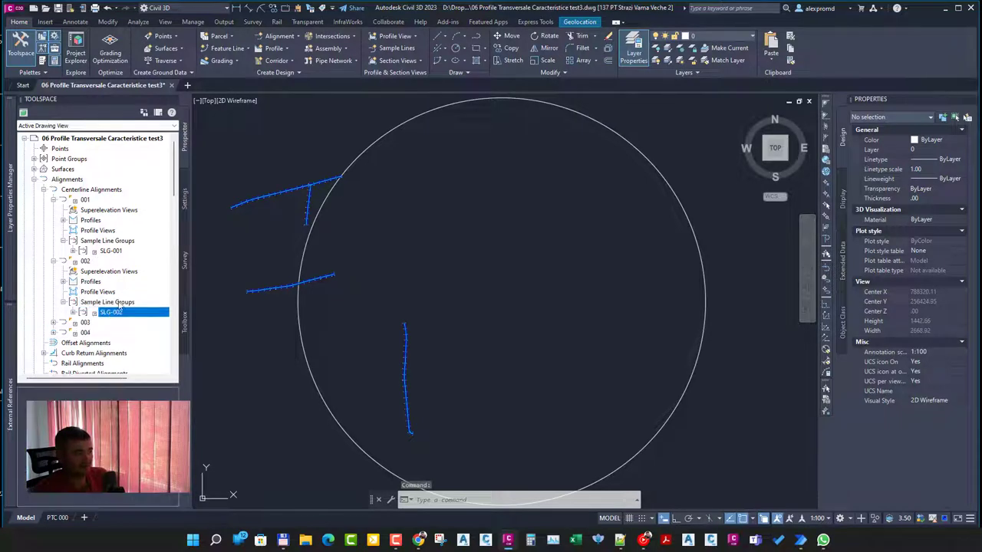
In the properties of sample line group SLG-002, add 00 EG, CRD-002-PAT, CRD-002-TOP and CRD-002 as sampled section sources
right_click(123, 313)
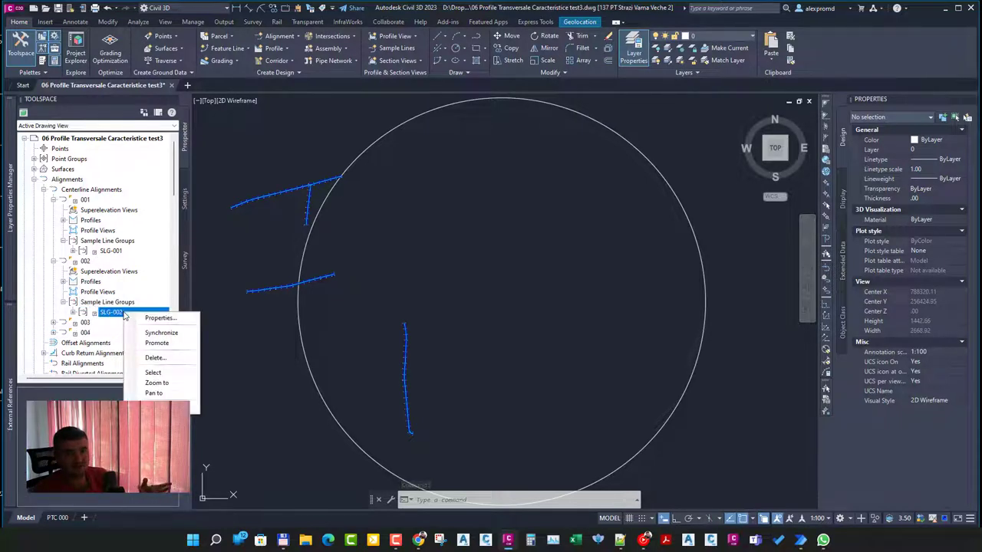
click(160, 317)
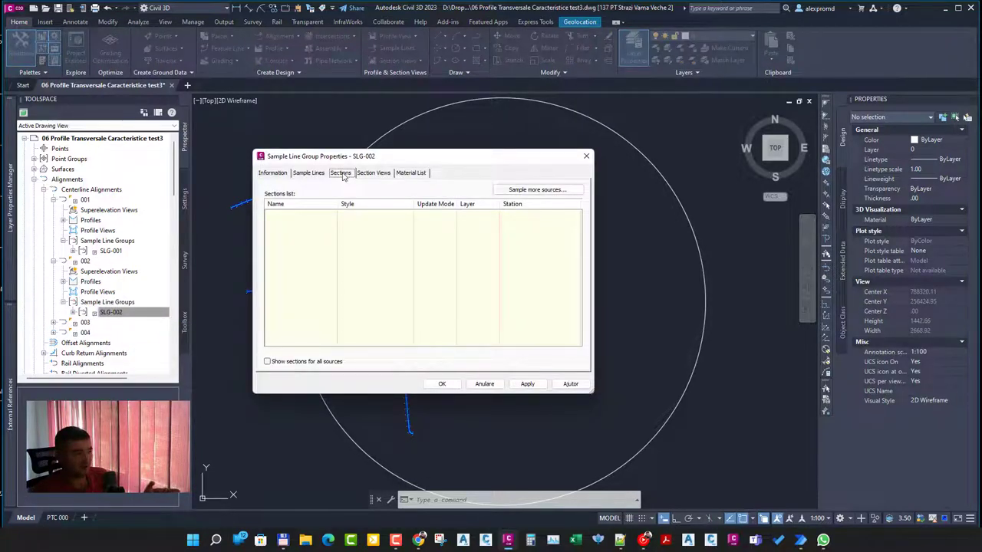
click(537, 190)
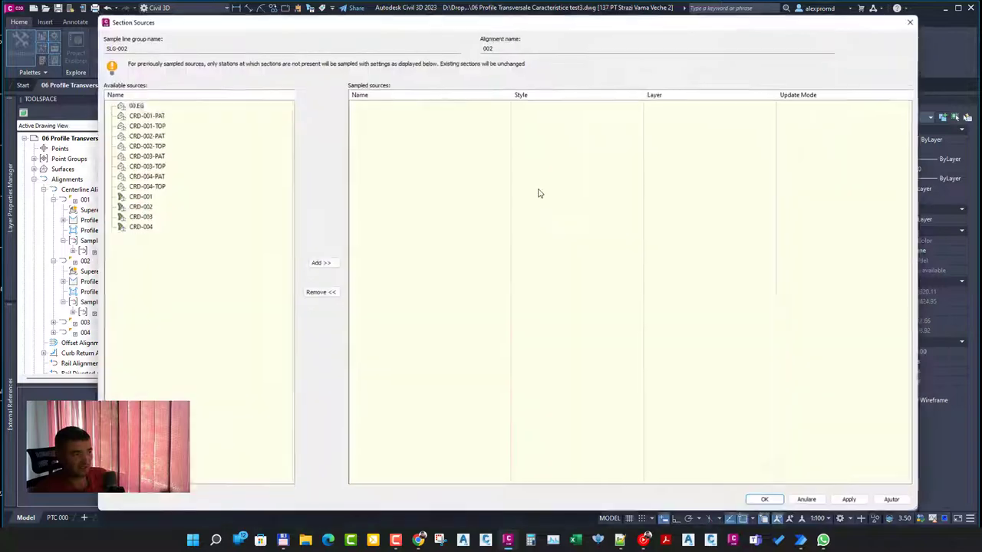
click(323, 265)
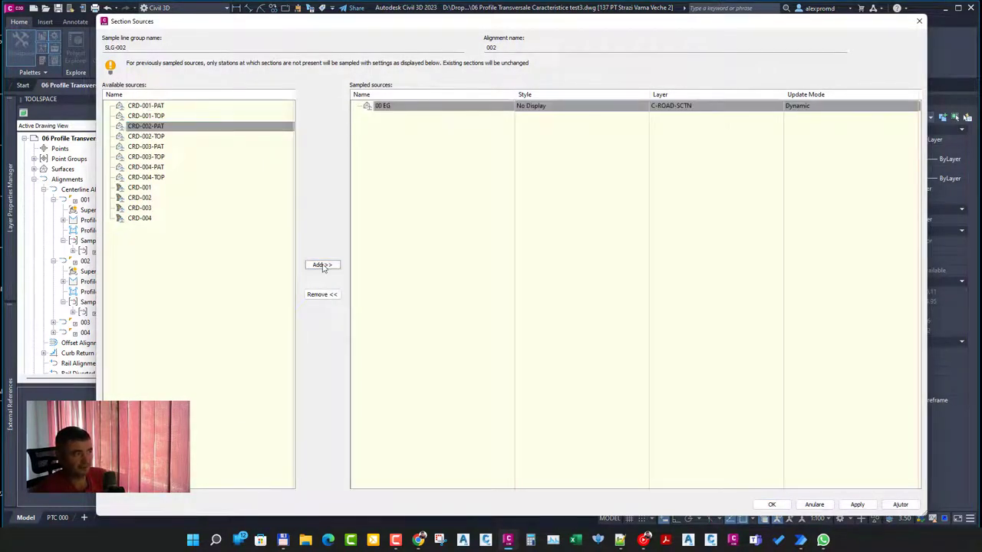
click(322, 264)
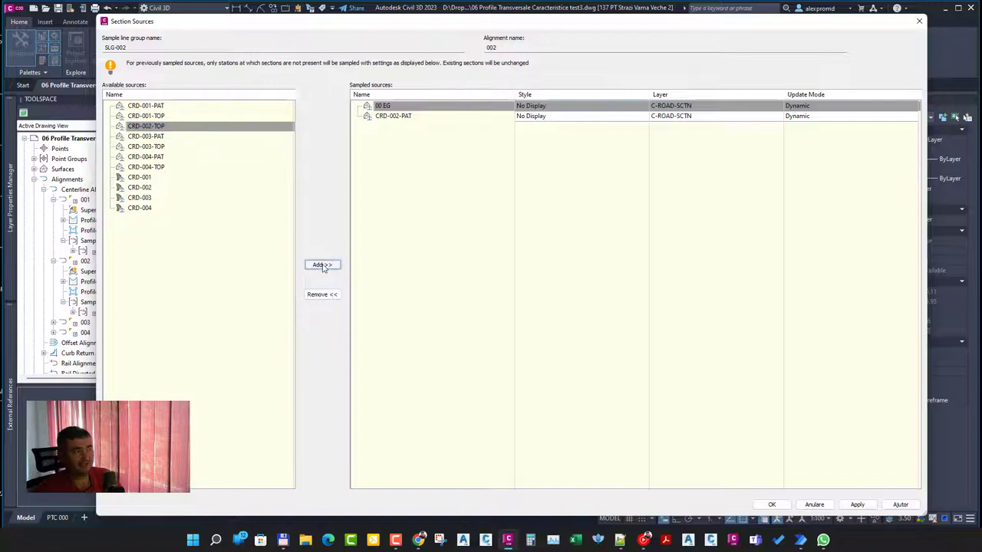
click(322, 265)
click(322, 264)
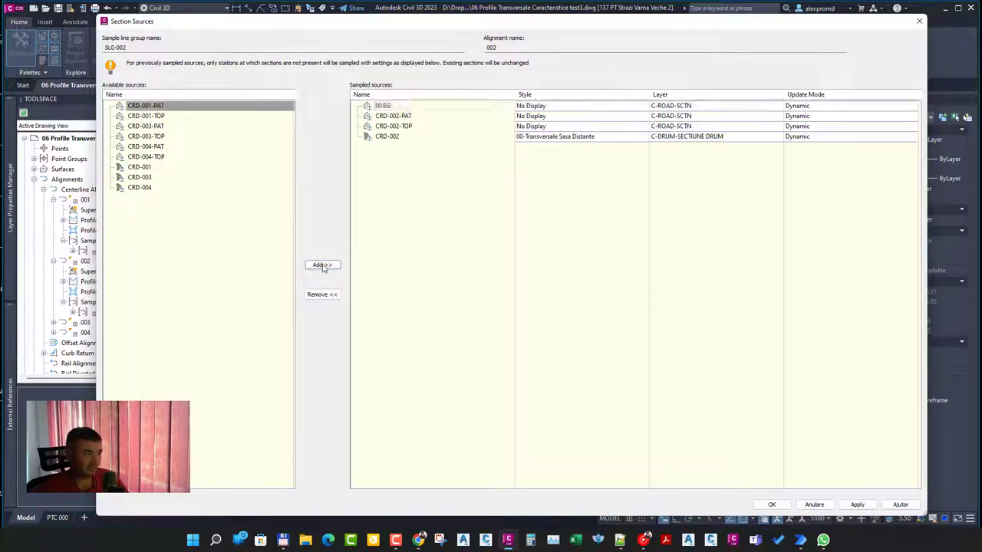
Set the section style of SLG-002's source 00 EG to 00_Existent and of CRD-002-PAT to 00_PAT
click(641, 106)
click(564, 262)
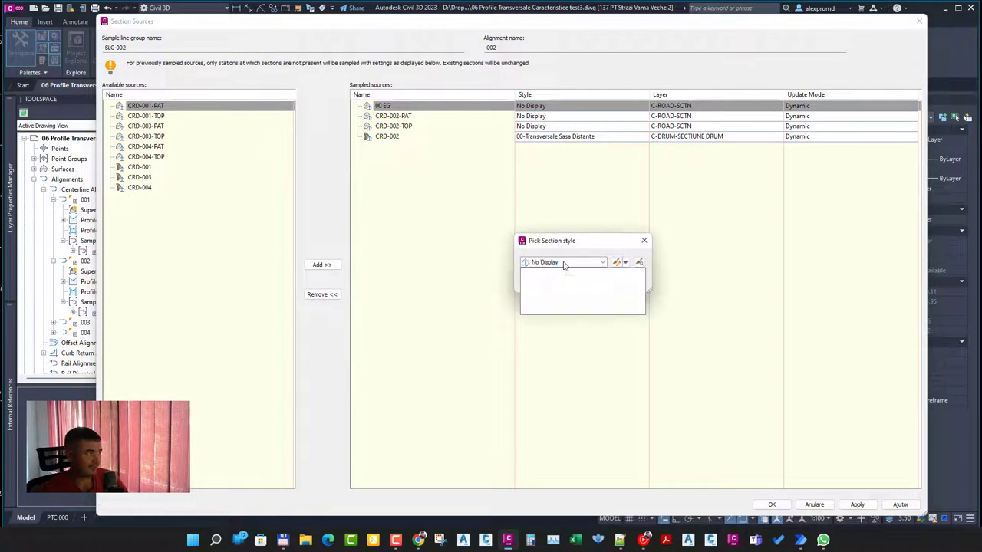
click(552, 290)
click(540, 282)
key(Down)
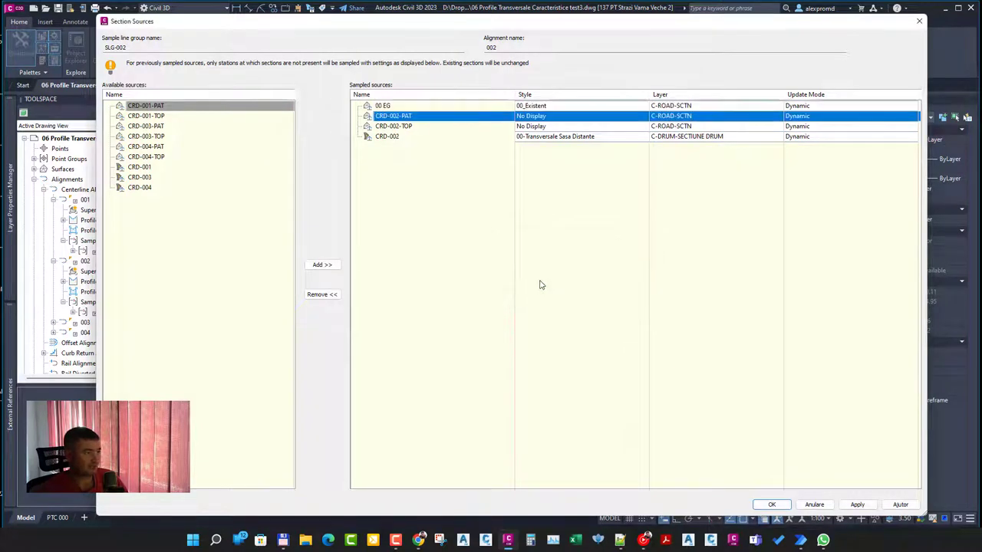
click(640, 115)
click(563, 262)
key(Up)
key(Up)
key(Return)
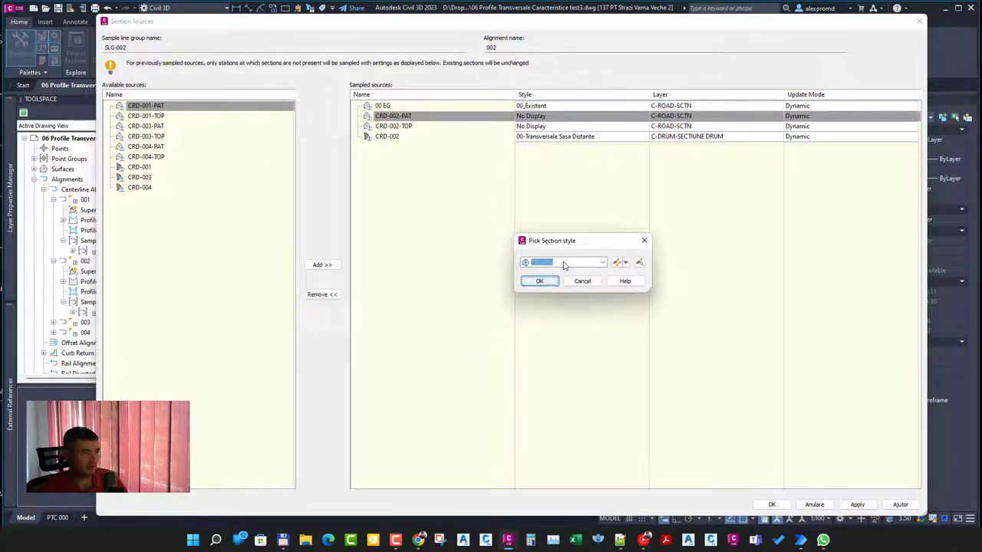
click(540, 283)
Set CRD-002-TOP to section style 00_TOP and corridor CRD-002 to code set style 00-Transversale Sasa, and accept the SLG-002 properties
key(Down)
click(641, 127)
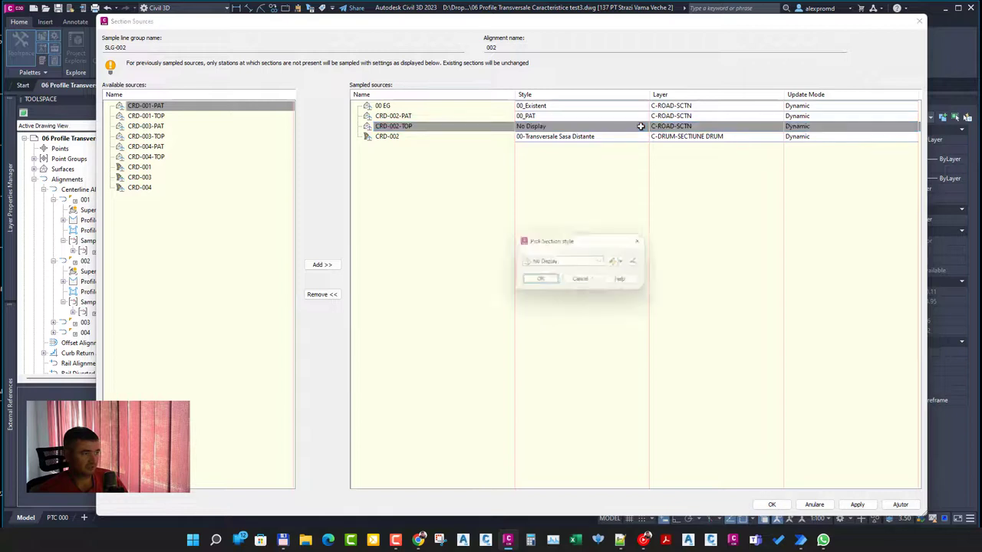
click(565, 263)
click(547, 285)
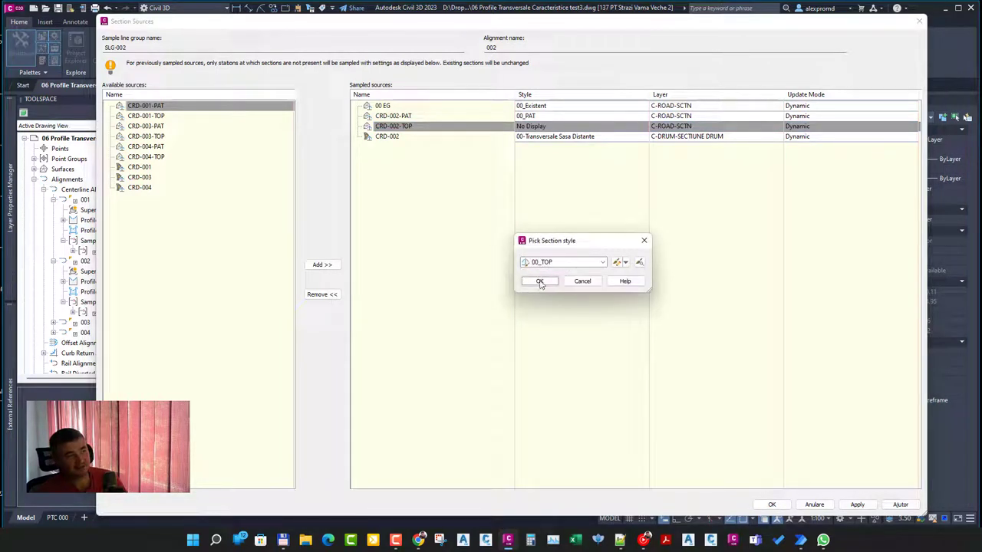
click(540, 281)
key(Down)
click(641, 138)
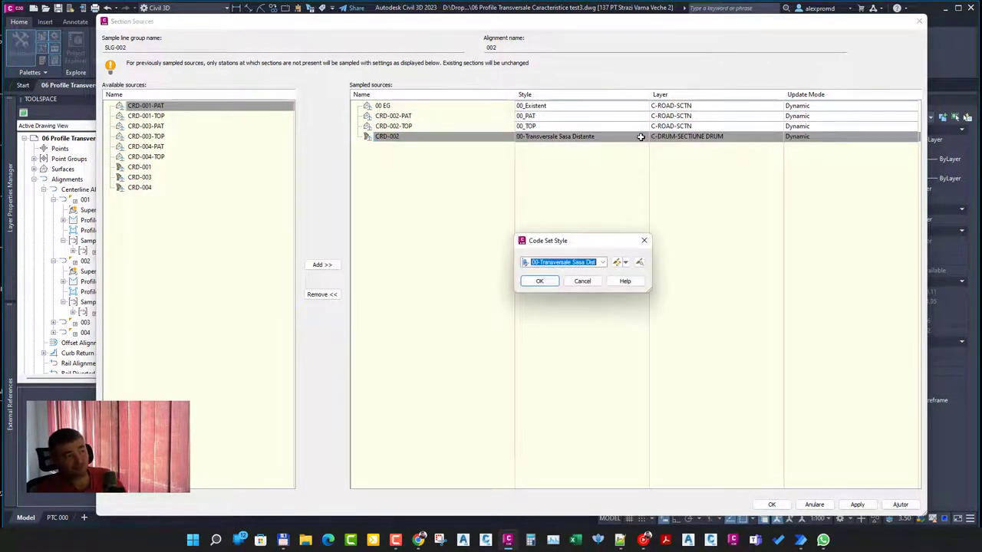
click(564, 263)
click(565, 264)
click(540, 282)
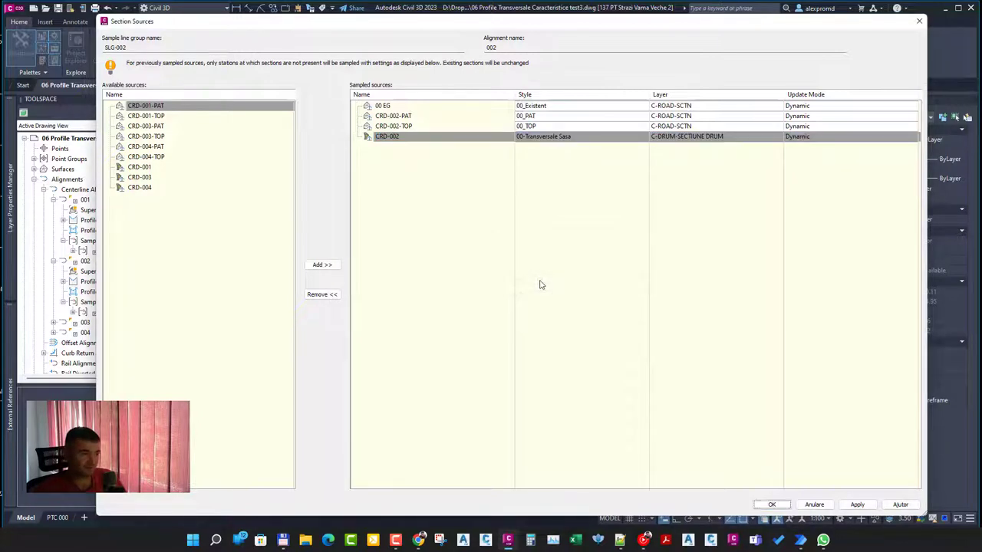
click(772, 505)
click(439, 379)
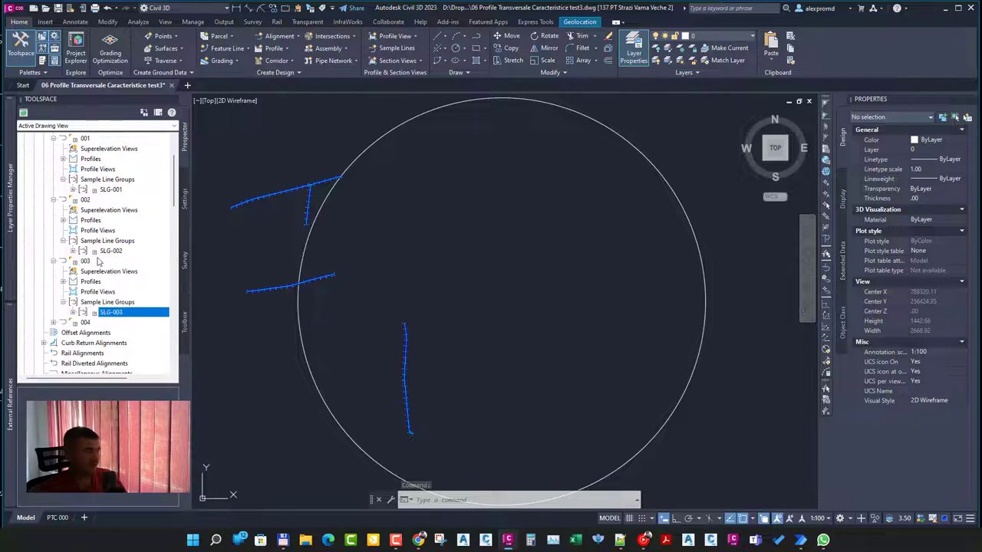
In the properties of sample line group SLG-003, add 00 EG, CRD-003-PAT, CRD-003-TOP and CRD-003 as sampled section sources
right_click(121, 312)
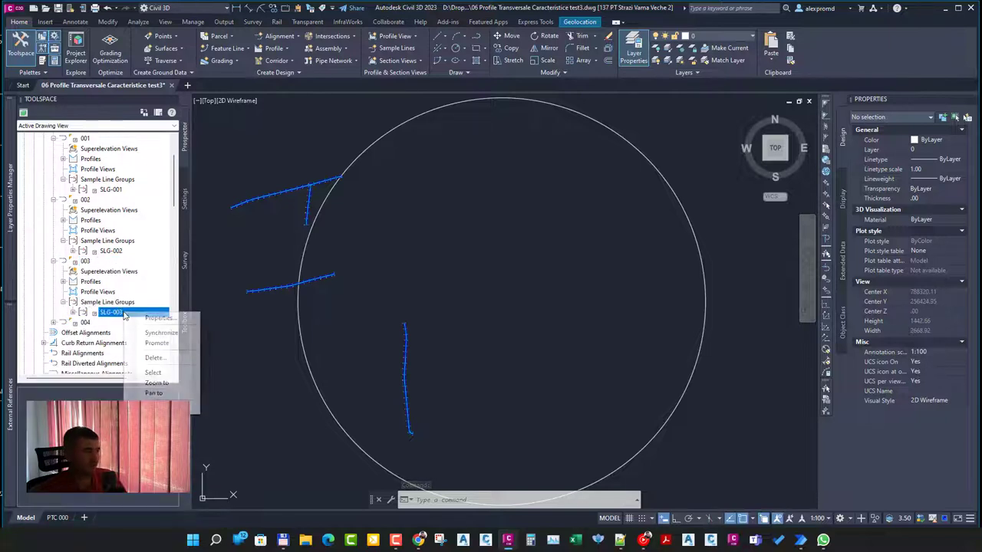
click(162, 319)
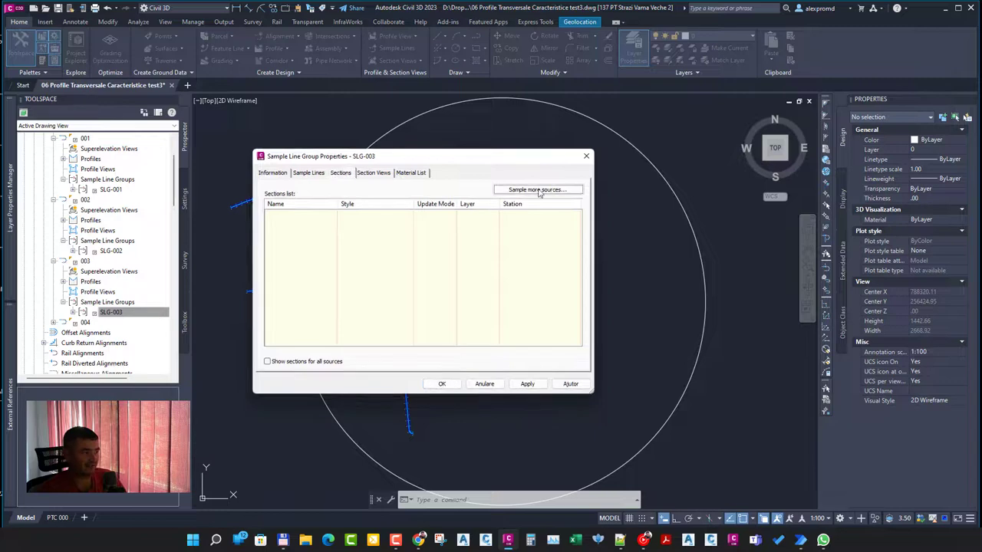
click(539, 193)
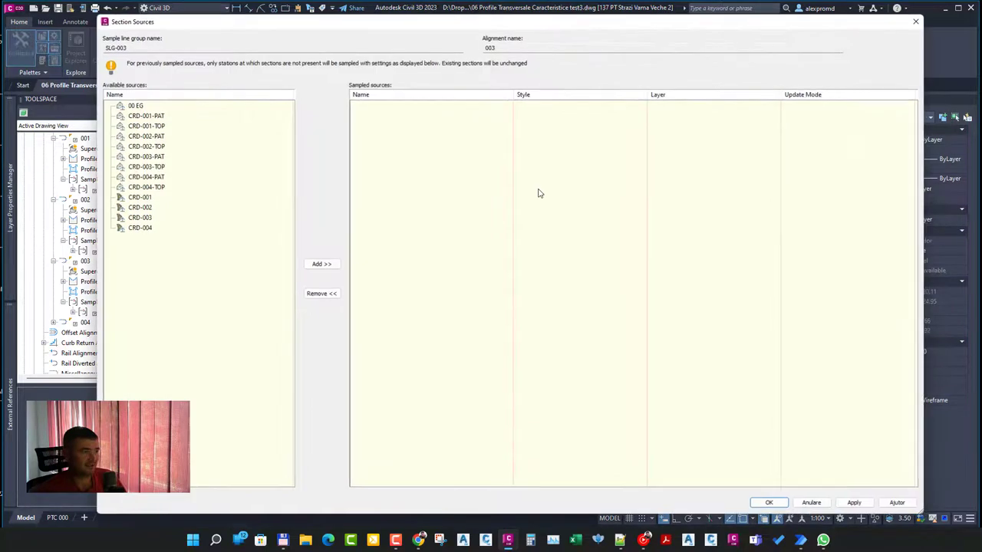
click(322, 265)
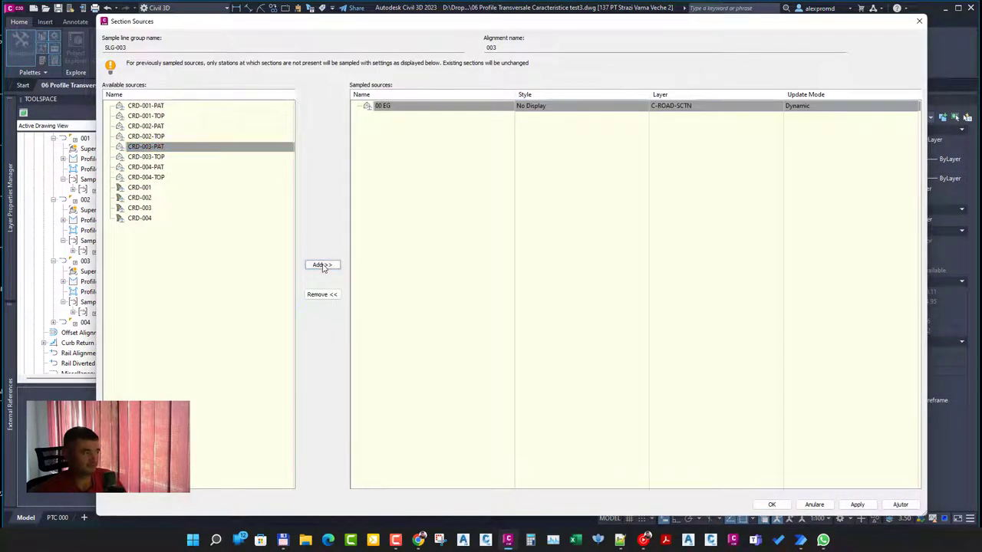
click(322, 265)
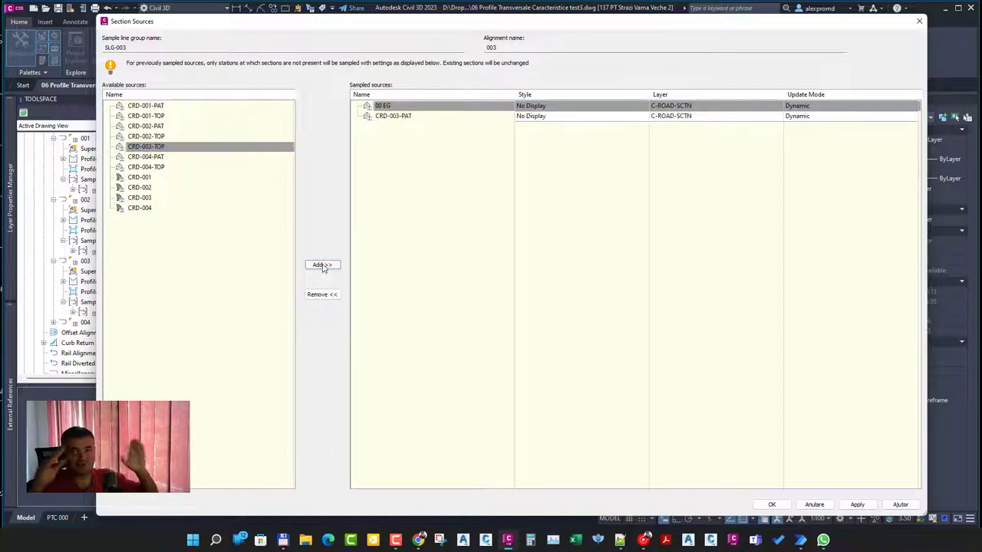
click(322, 265)
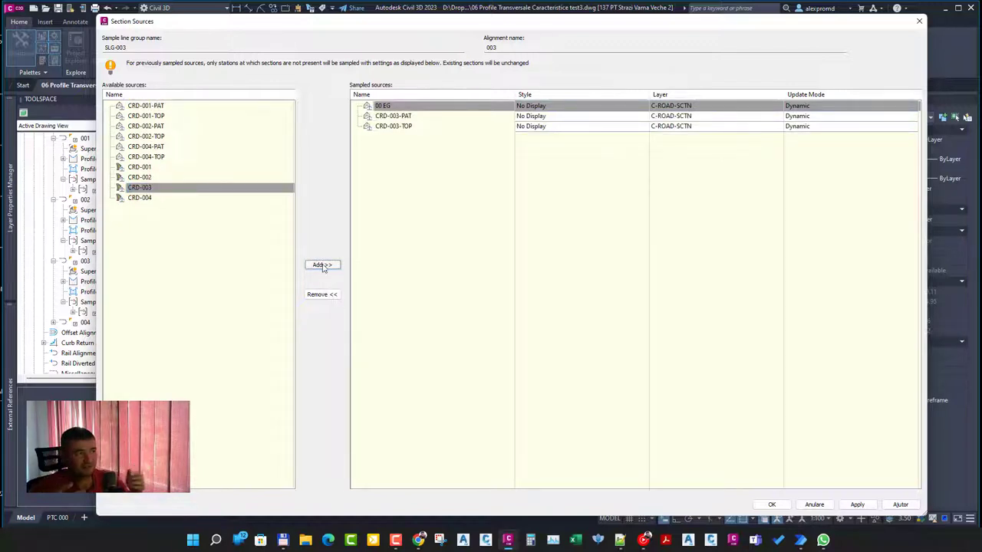
click(322, 265)
Set the section style of SLG-003's source 00 EG to 00_Existent and of CRD-003-PAT to 00_PAT
click(641, 106)
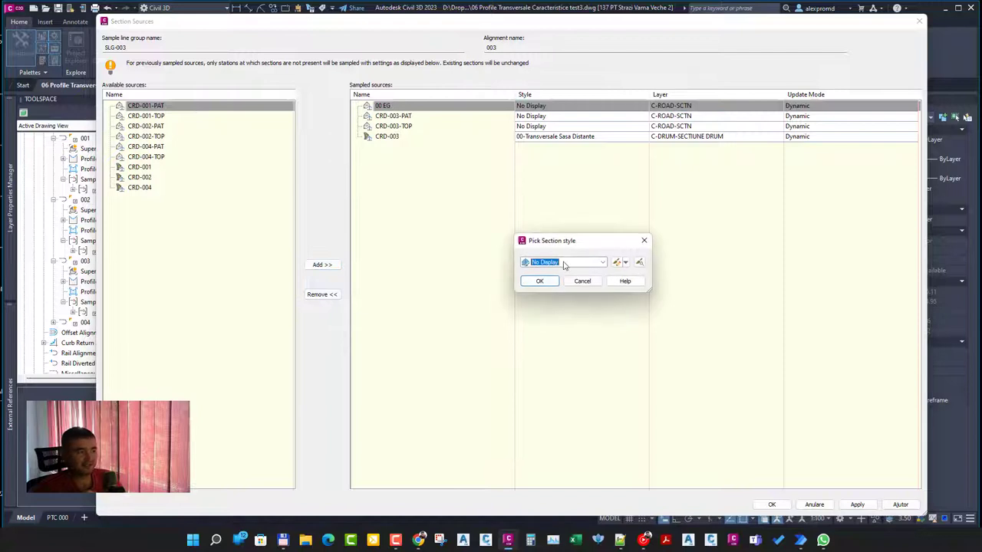
scroll(564, 262, up, 3)
click(539, 281)
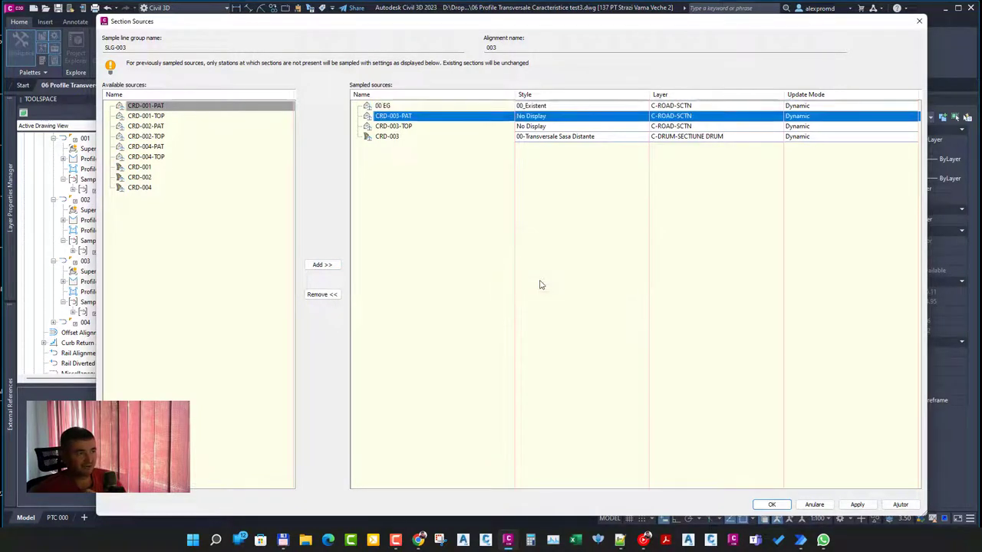
click(641, 115)
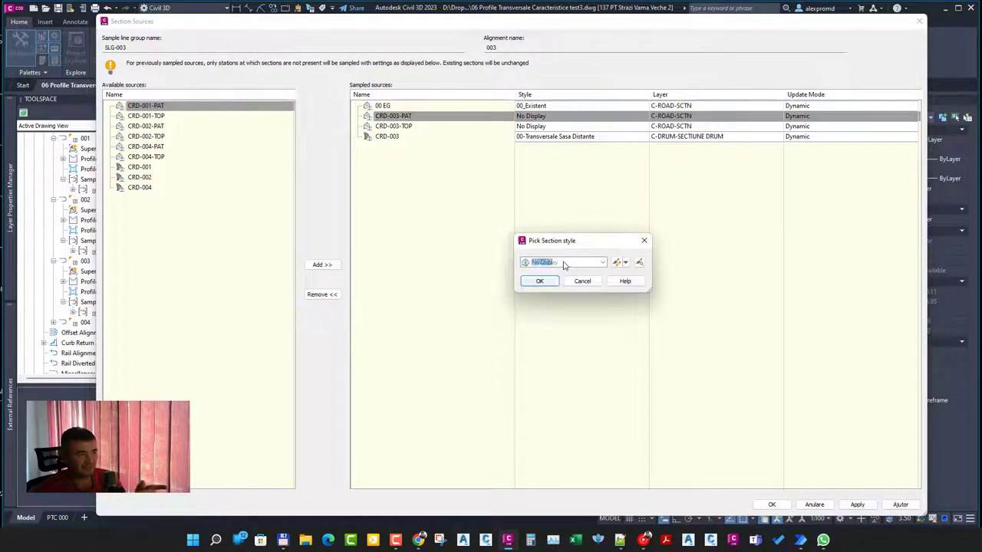
scroll(564, 265, up, 1)
click(539, 281)
Set CRD-003-TOP to section style 00_TOP and corridor CRD-003 to code set style 00-Transversale Sasa, and accept the SLG-003 properties
key(Down)
click(640, 126)
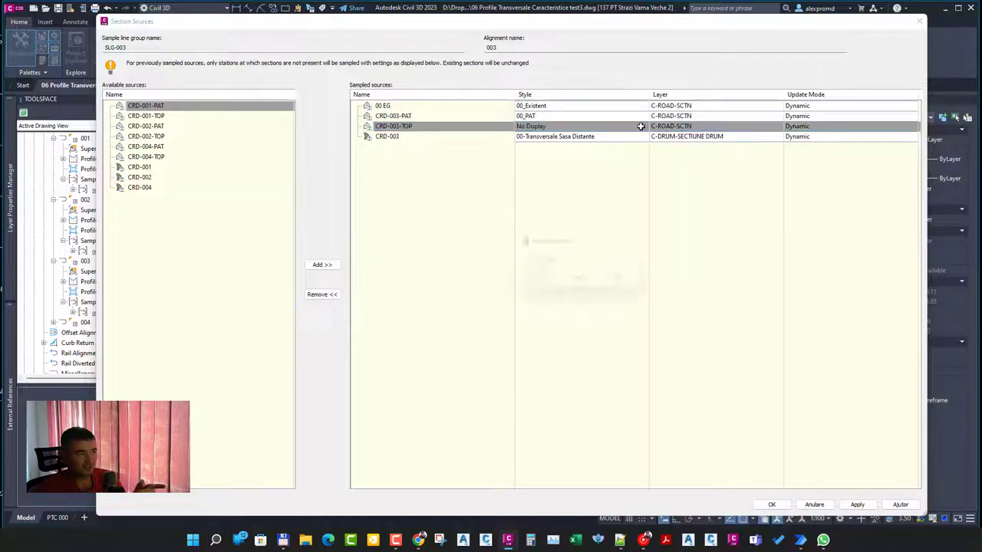
scroll(563, 262, up, 1)
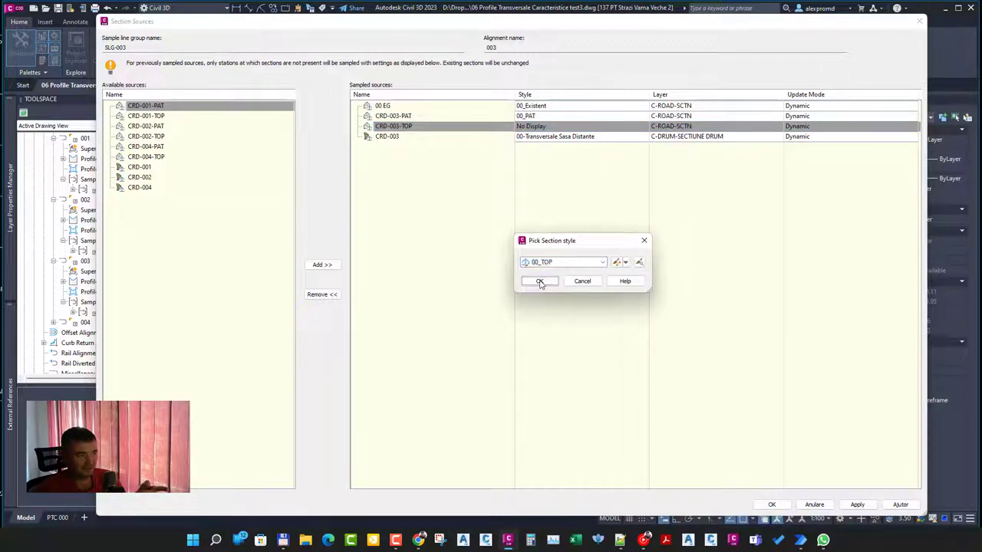
click(540, 281)
key(Down)
click(640, 136)
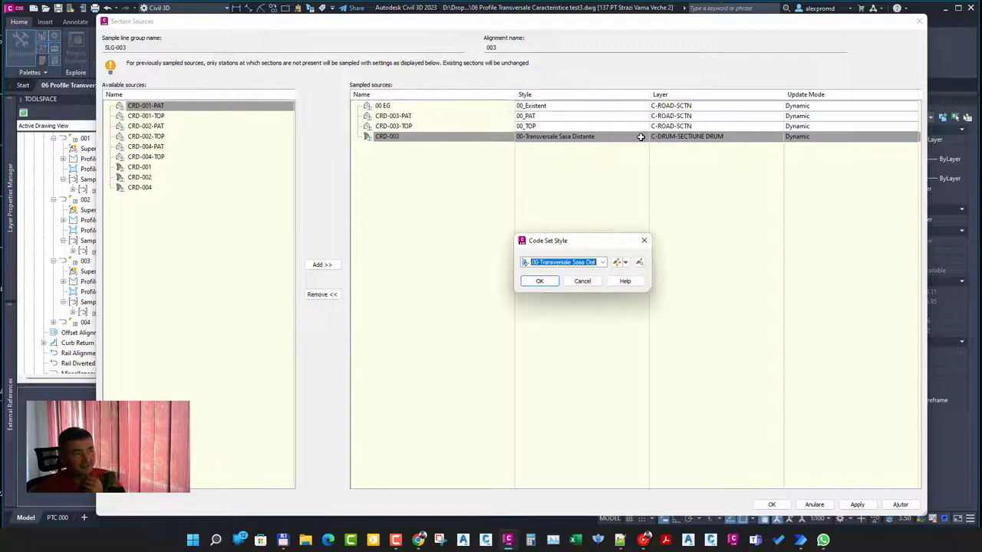
click(564, 262)
click(564, 265)
click(540, 282)
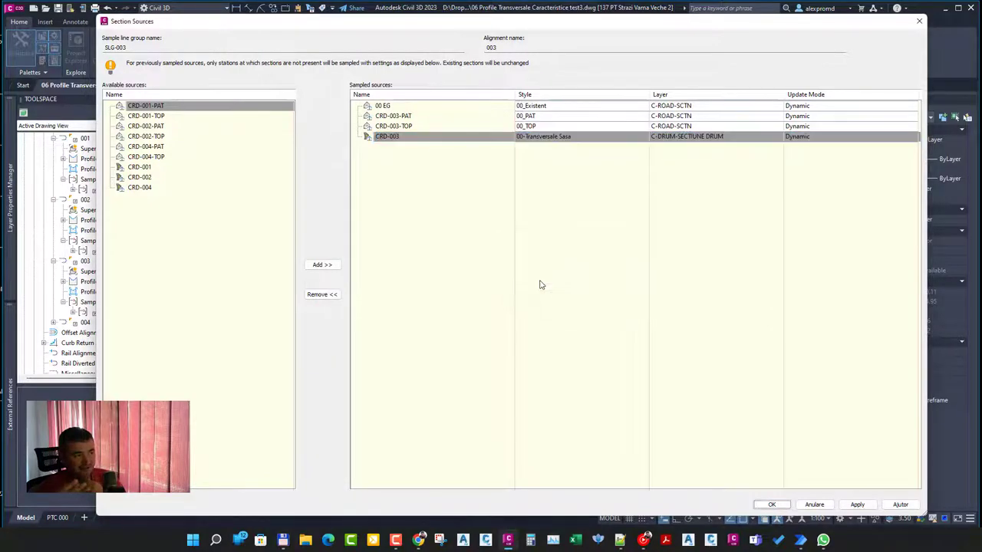
click(771, 505)
click(442, 388)
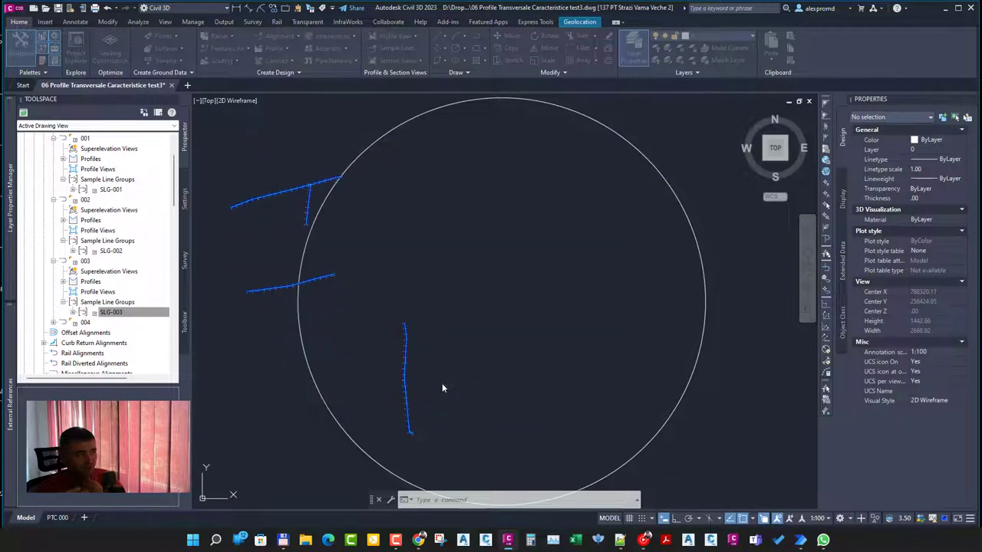
In the properties of alignment 004's sample line group SLG-004, add 00 EG, CRD-004-PAT, CRD-004-TOP and CRD-004 as sampled section sources
click(86, 322)
scroll(98, 261, down, 1)
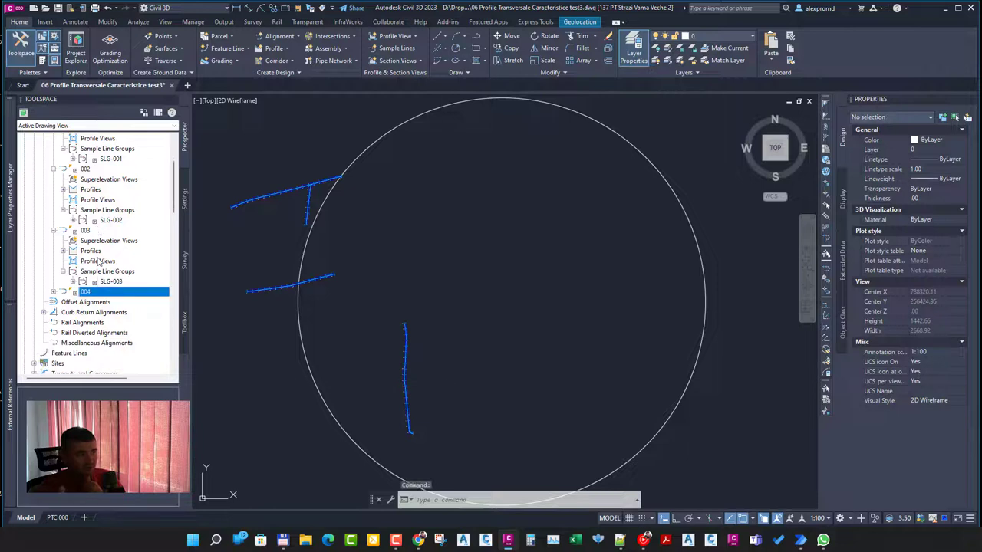
double_click(113, 295)
click(108, 333)
scroll(97, 262, down, 1)
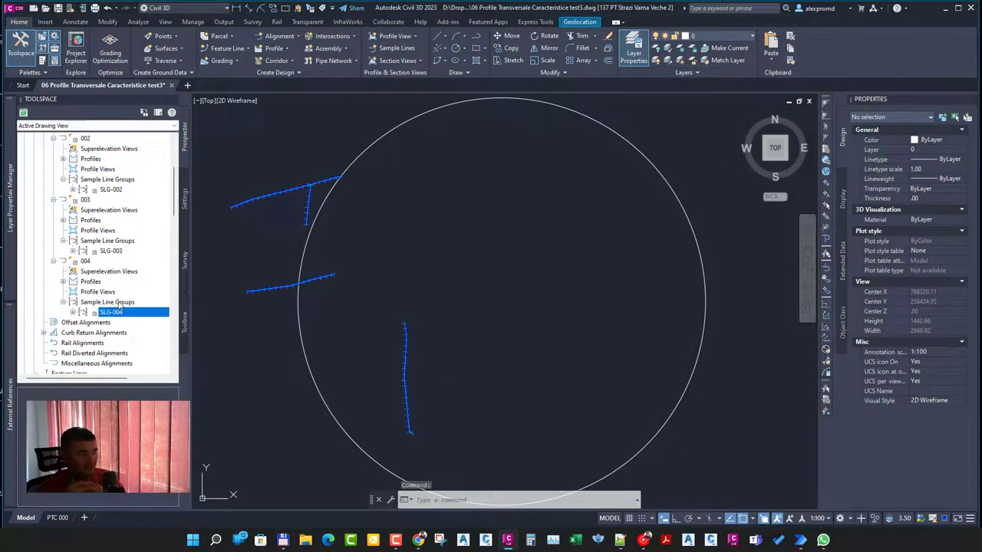
right_click(125, 314)
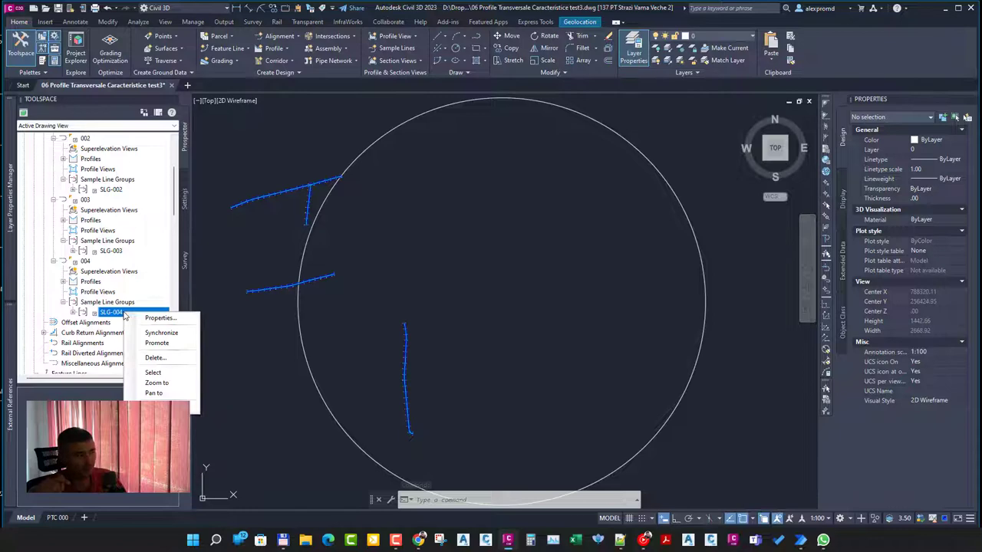
click(160, 318)
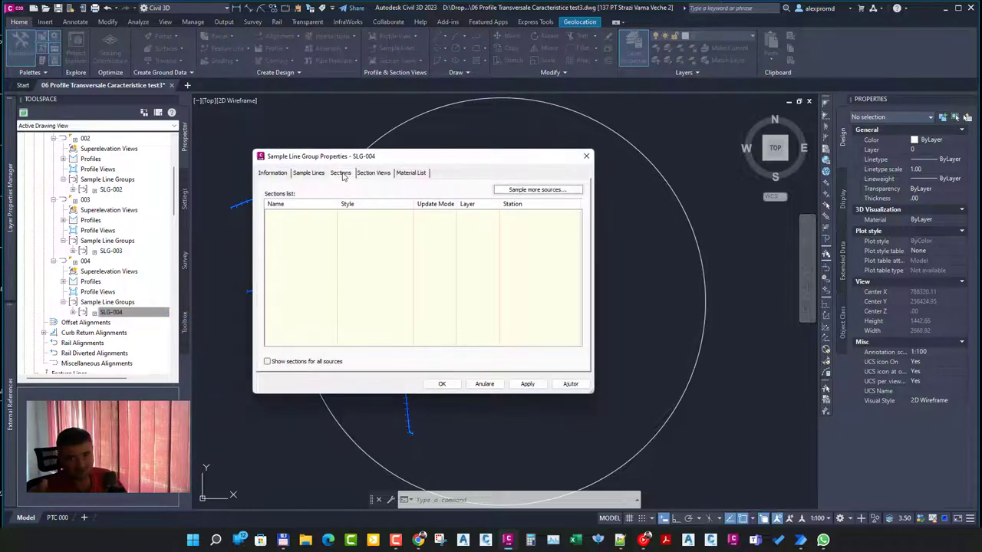
click(539, 190)
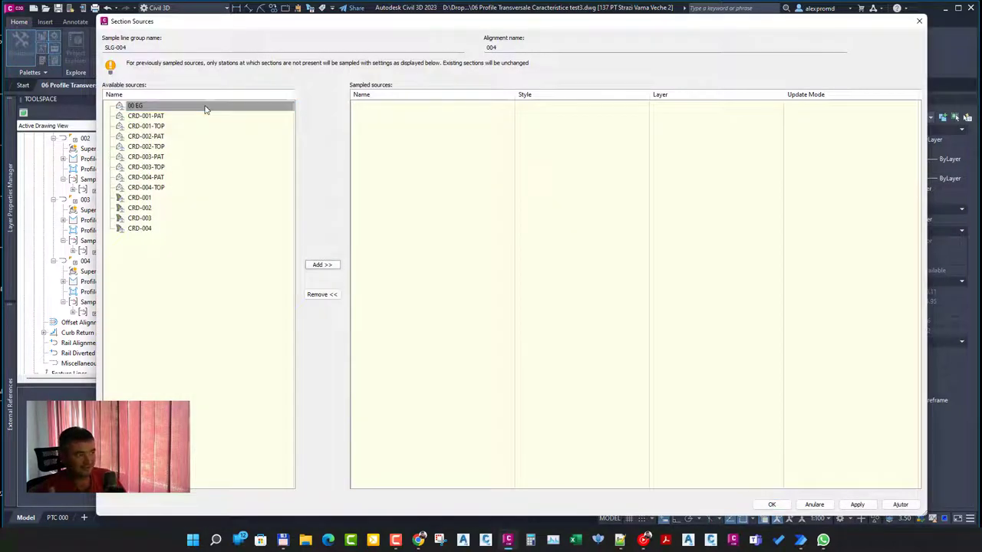
click(323, 265)
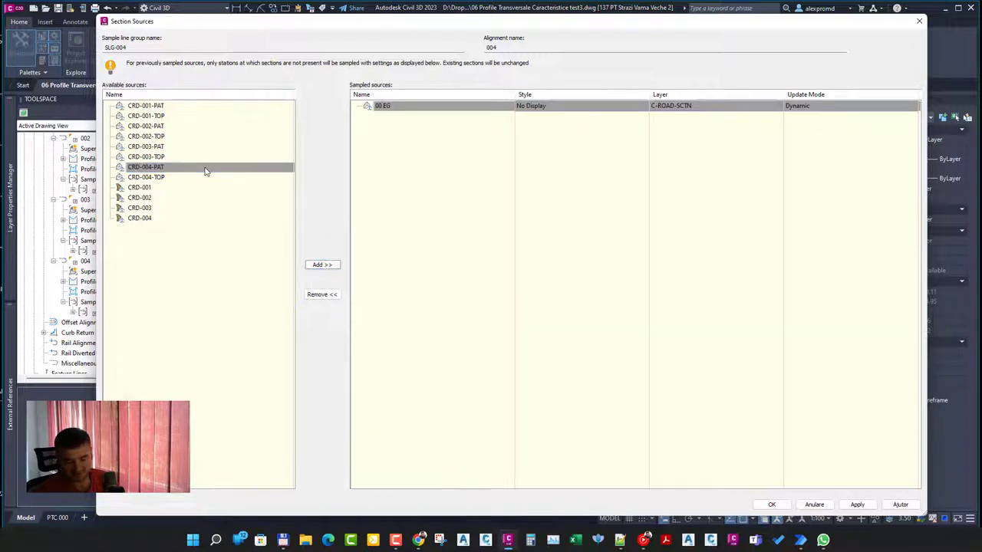
click(323, 265)
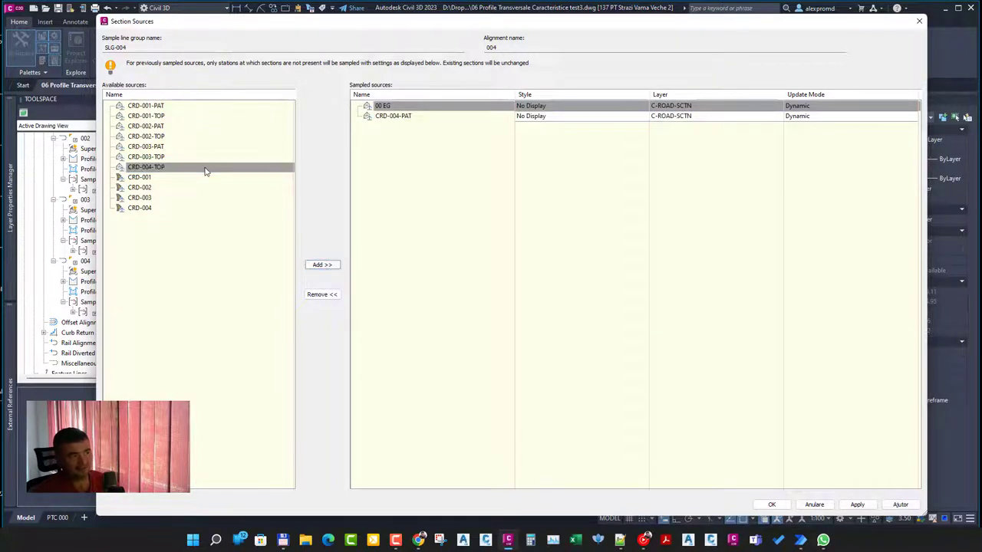
click(322, 265)
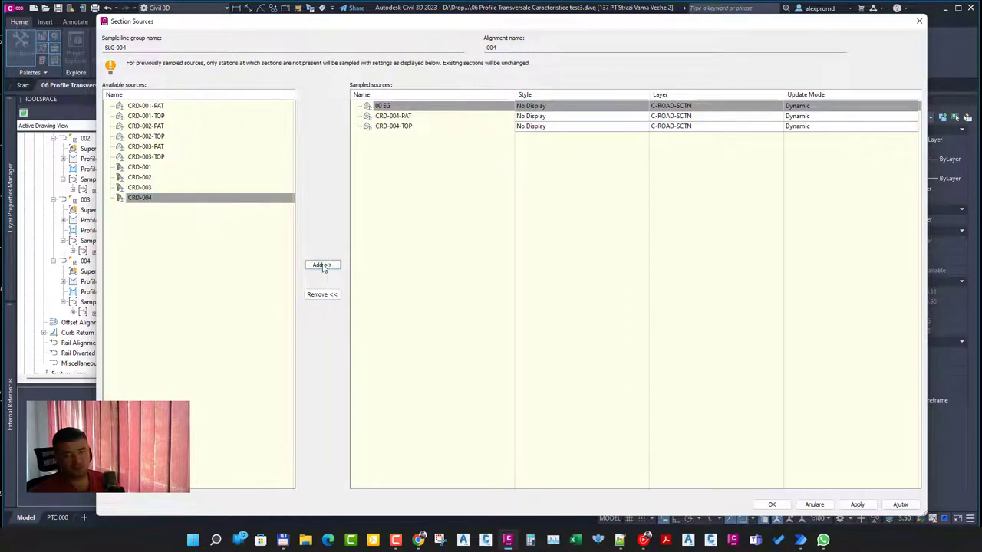
click(322, 265)
Set the section style of SLG-004's source 00 EG to 00_Existent and of CRD-004-PAT to 00_PAT
click(640, 106)
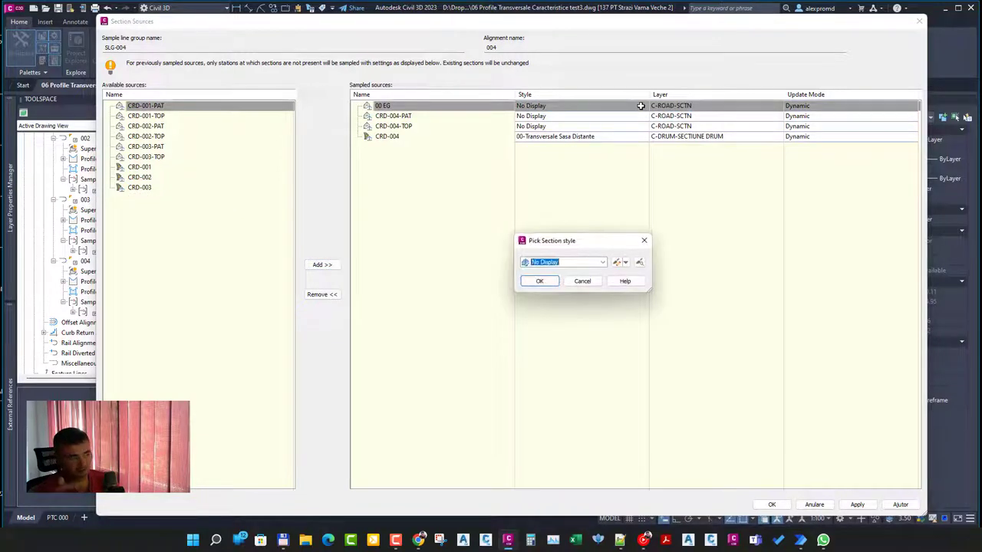
click(563, 262)
click(562, 270)
click(539, 281)
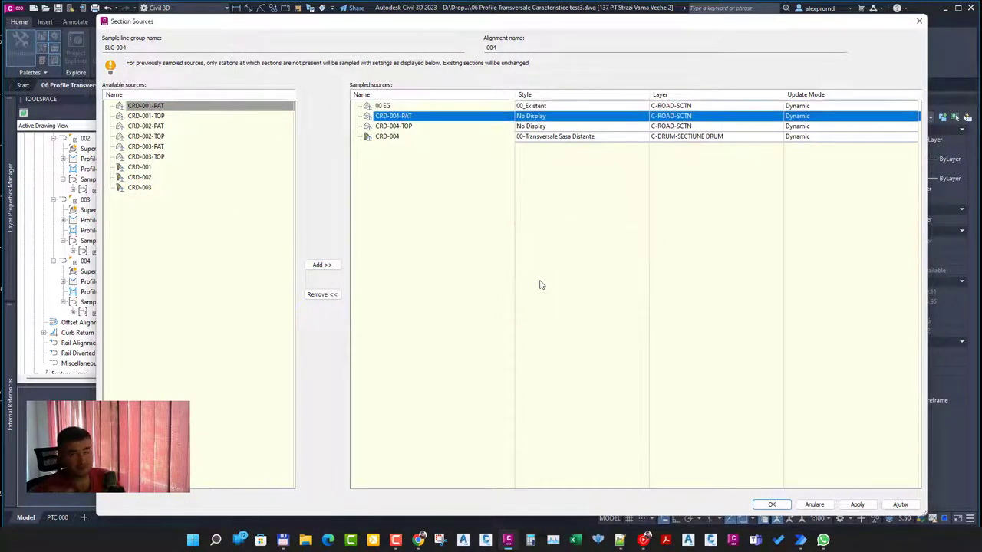
click(642, 117)
click(564, 262)
click(563, 280)
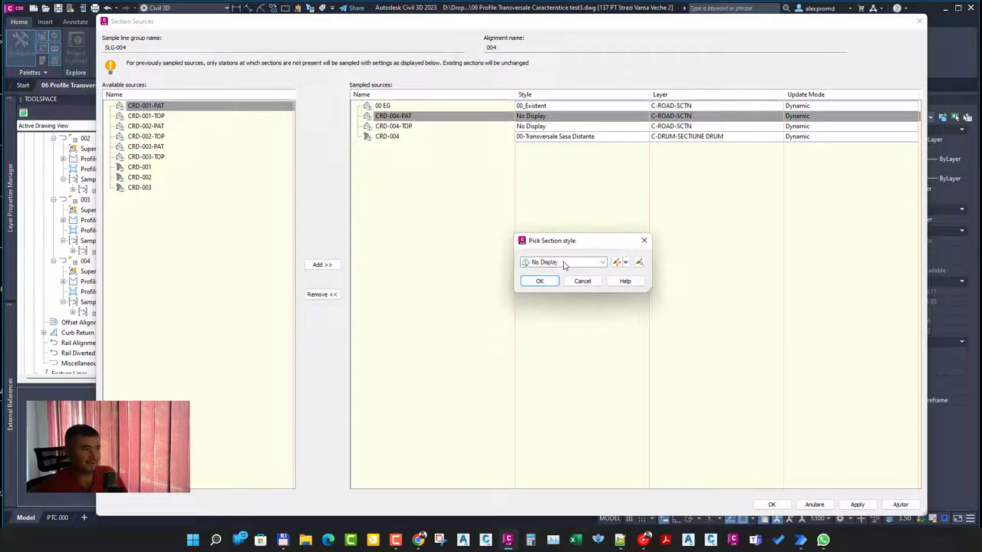
click(540, 282)
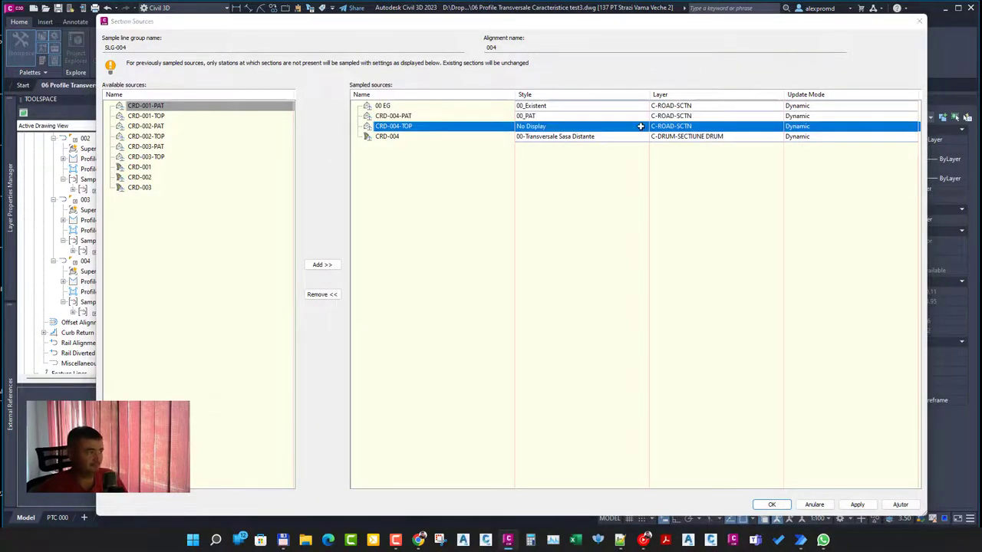
Set CRD-004-TOP to section style 00_TOP and corridor CRD-004 to code set style 00-Transversale Sasa, and accept the SLG-004 properties
click(640, 127)
click(566, 263)
click(564, 265)
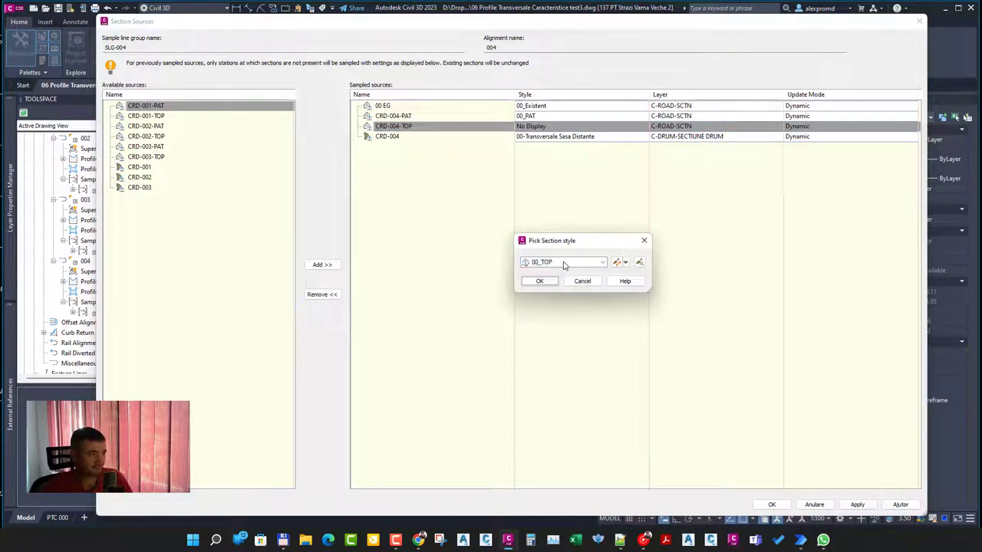
click(539, 282)
click(640, 136)
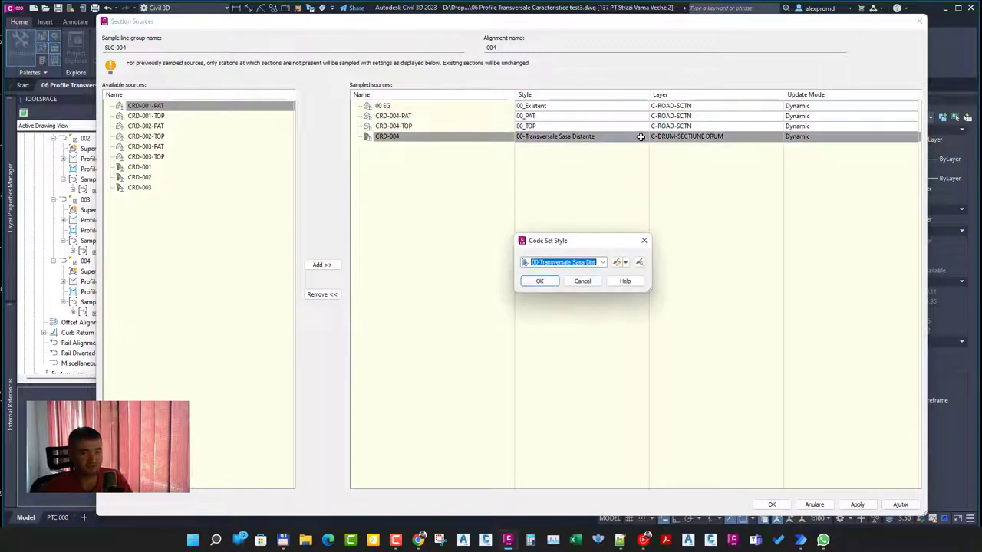
click(564, 263)
click(564, 274)
click(540, 282)
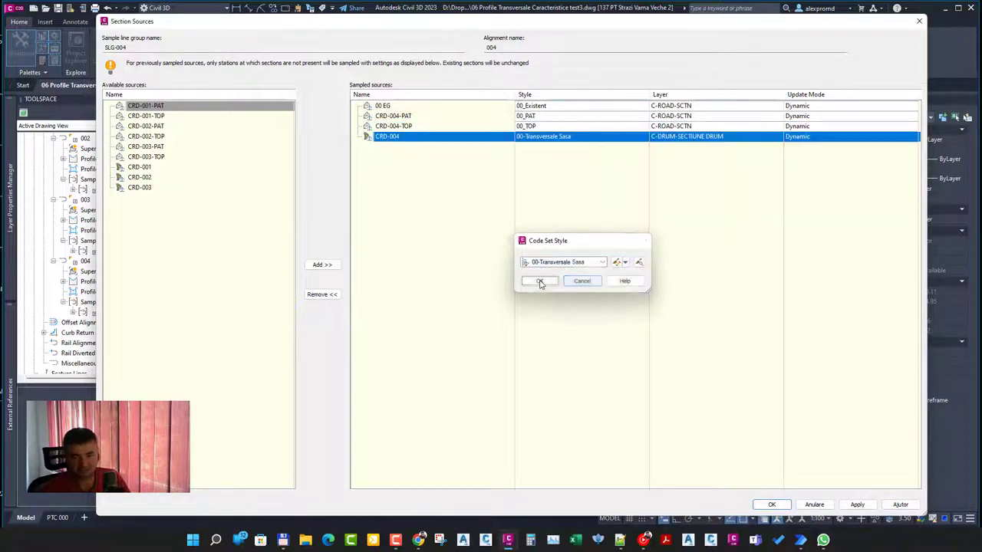
click(773, 505)
click(442, 383)
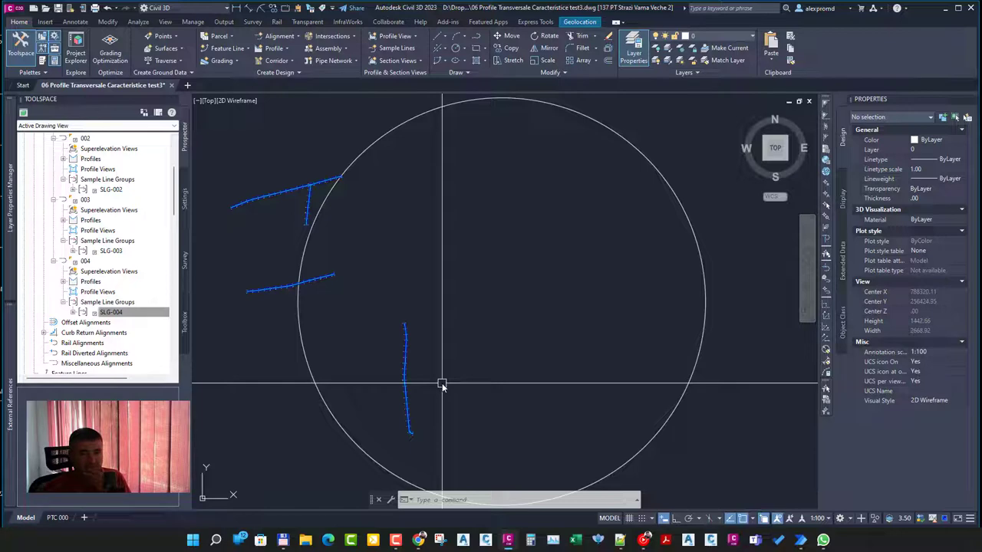
Start creating multiple section views for alignment 001 and assign the label set Linii EG to the 00 EG section
click(396, 61)
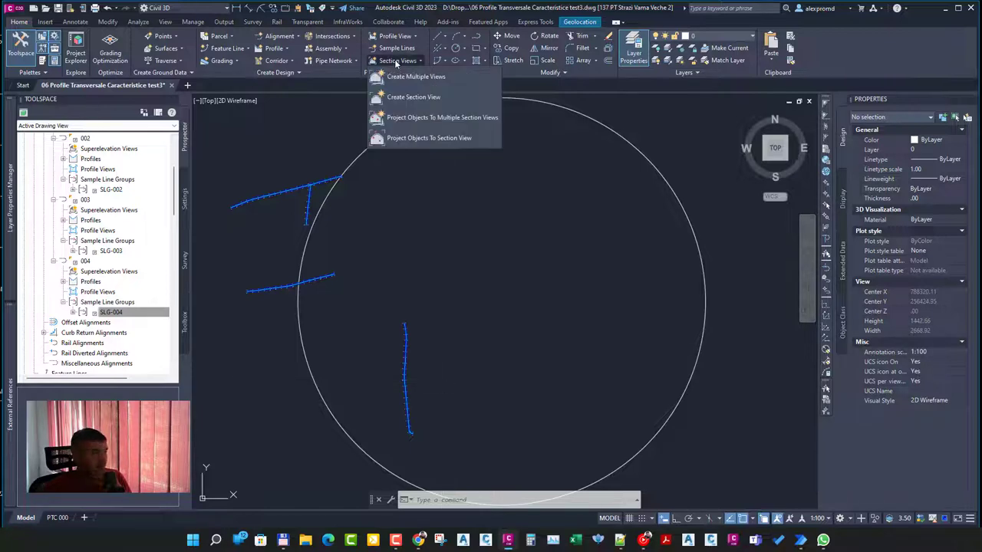
click(434, 75)
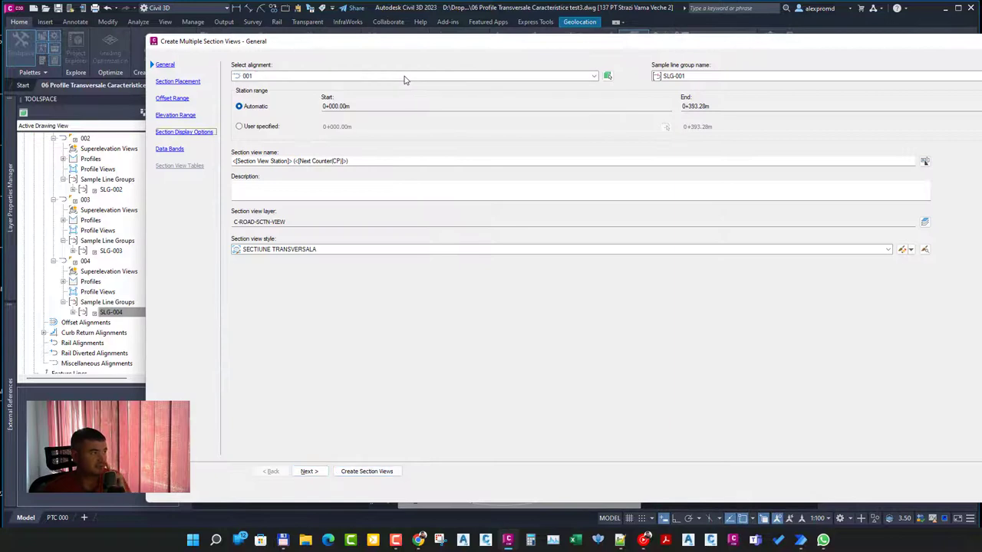
click(186, 133)
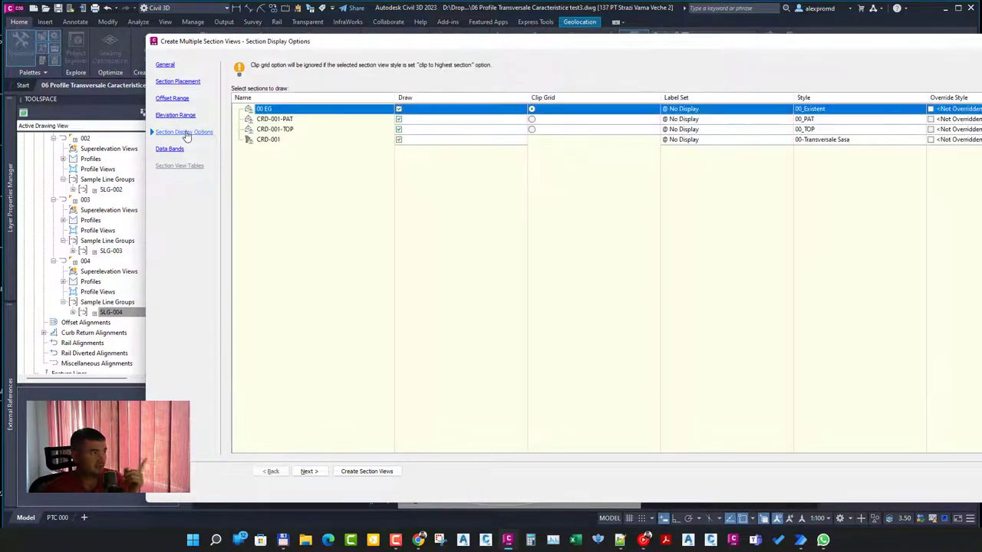
click(696, 108)
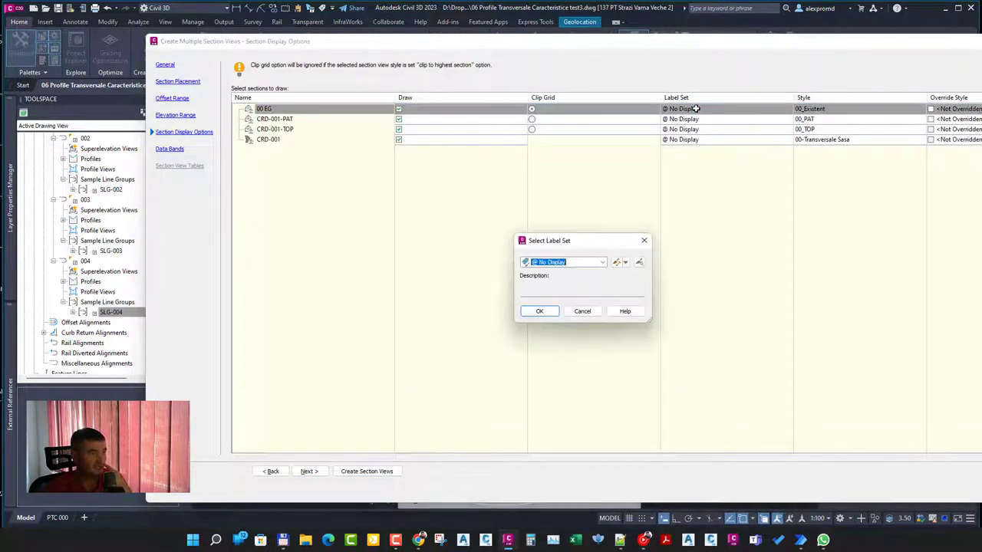
click(569, 265)
scroll(570, 265, down, 2)
click(540, 312)
click(541, 311)
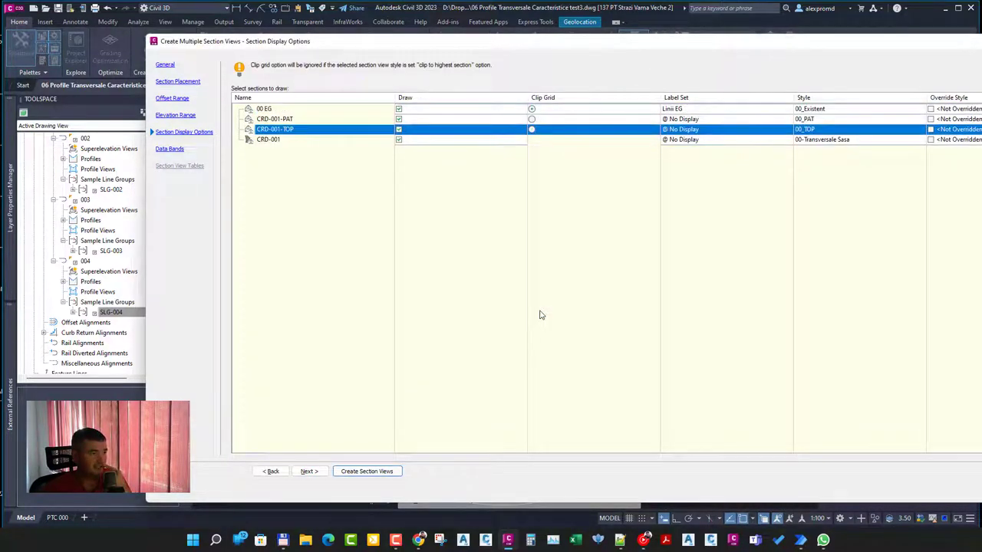
Assign the label set Linii TOP to CRD-001-TOP and create alignment 001's section views at origin 788365.54,256078,41
click(695, 129)
scroll(569, 266, down, 2)
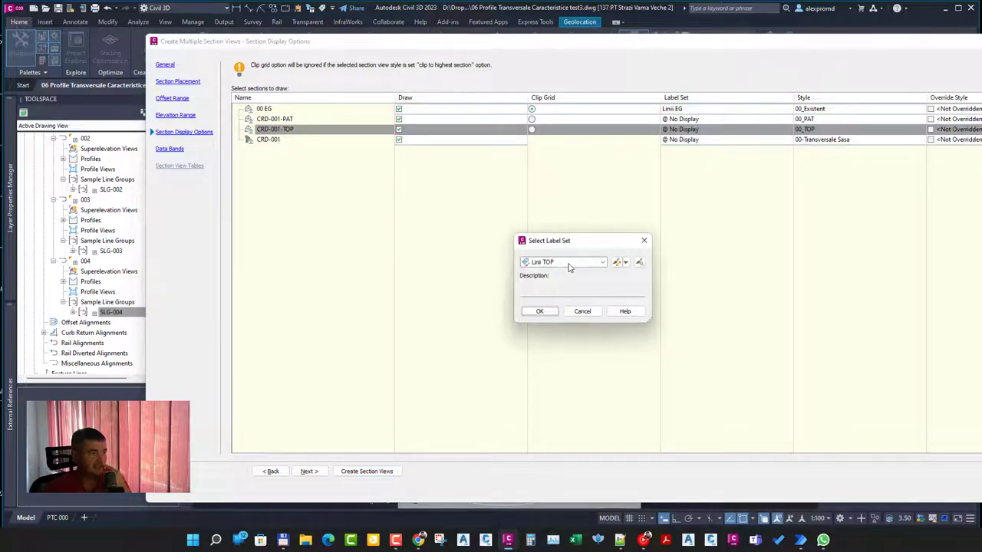
click(539, 312)
click(367, 471)
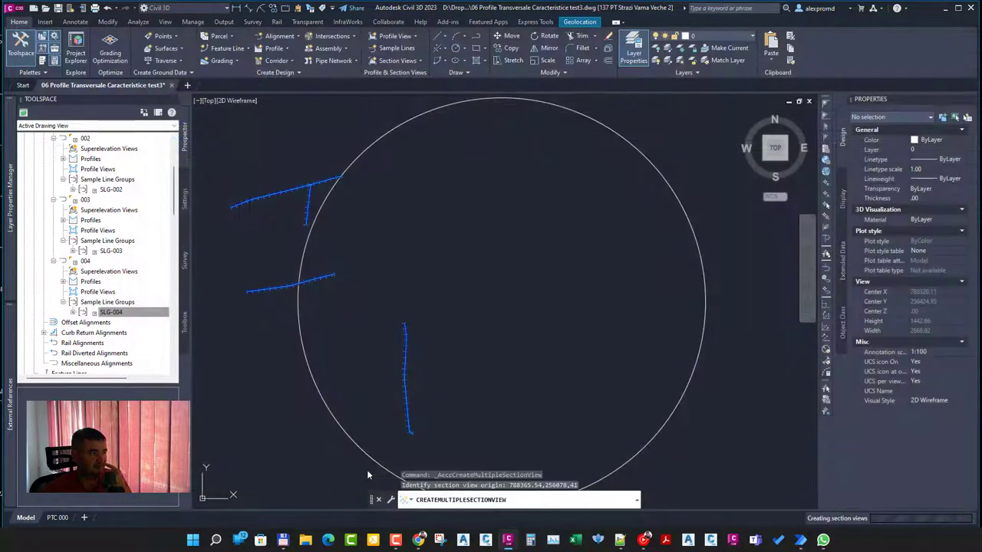
click(366, 470)
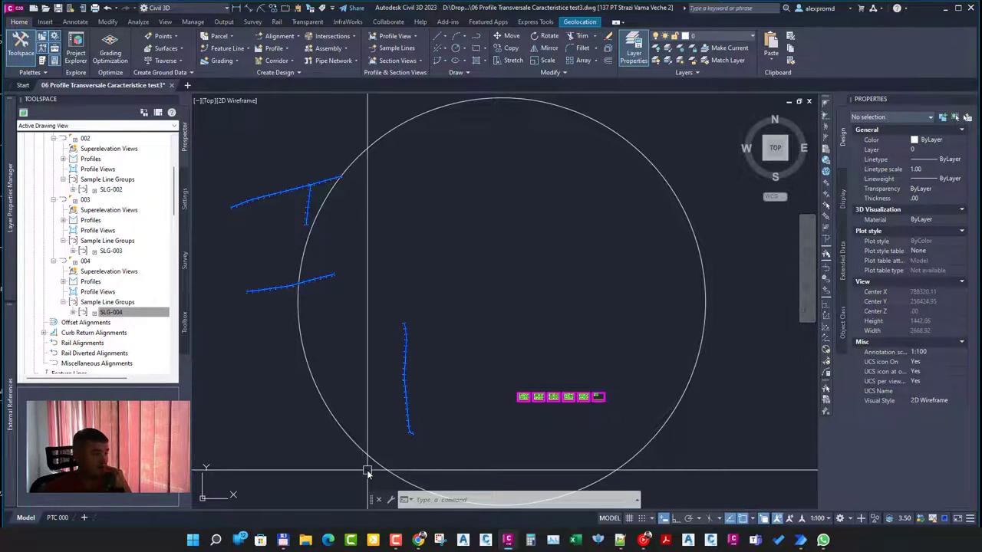
Start creating multiple section views for alignment 002 and assign the label set Linii EG to its 00 EG section
click(418, 61)
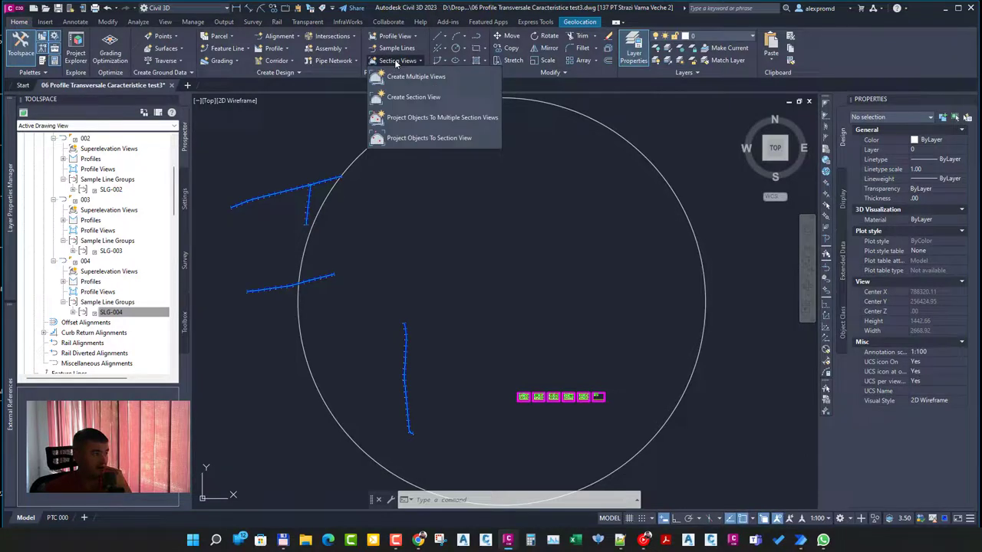
click(434, 75)
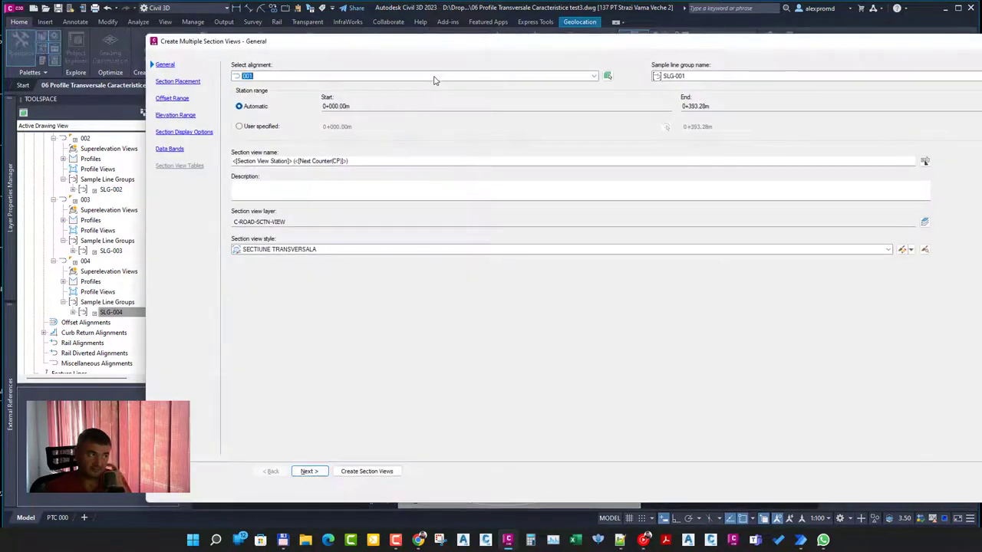
click(185, 132)
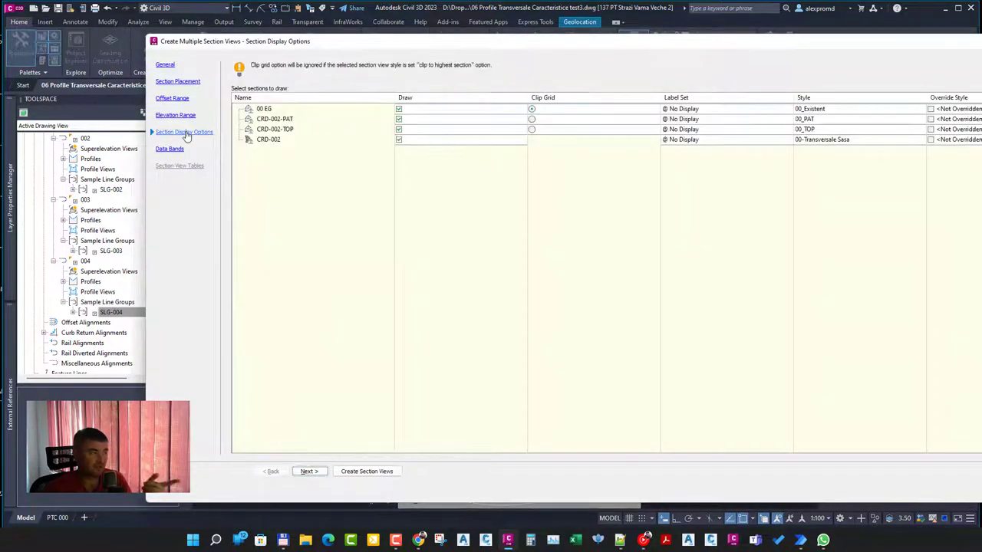
click(654, 109)
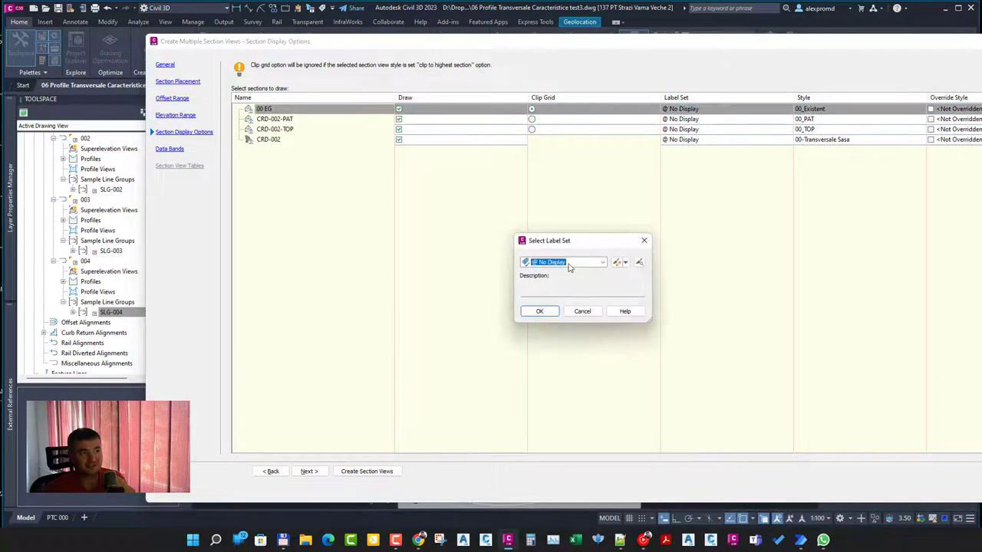
click(540, 311)
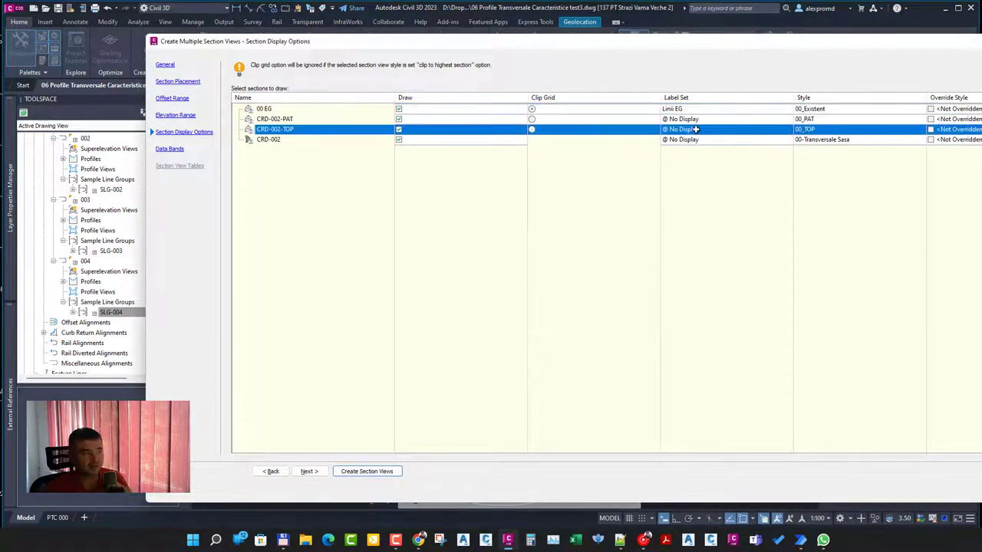
Assign the label set Linii TOP to CRD-002-TOP and create alignment 002's section views above the row for alignment 001
click(694, 130)
click(571, 262)
click(565, 270)
click(539, 312)
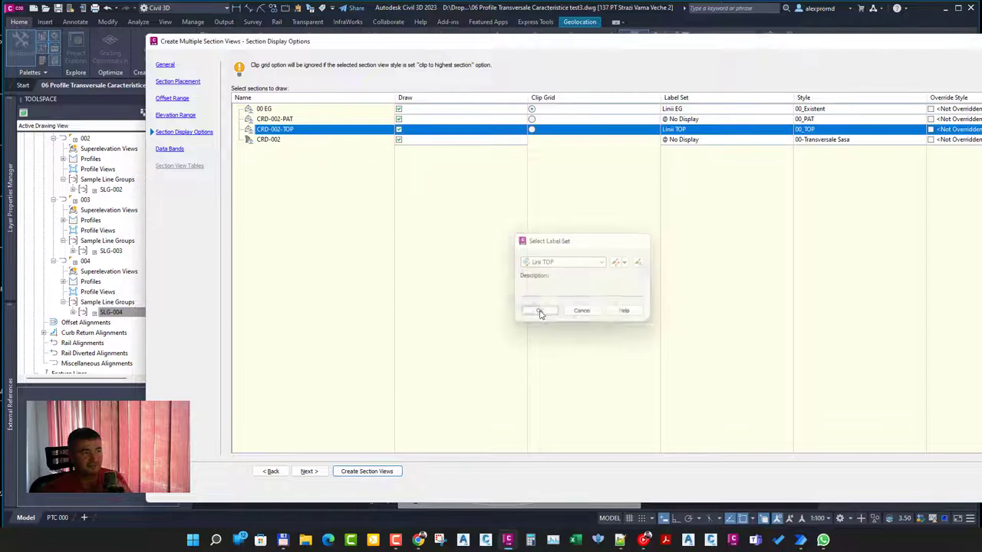
click(367, 471)
click(367, 470)
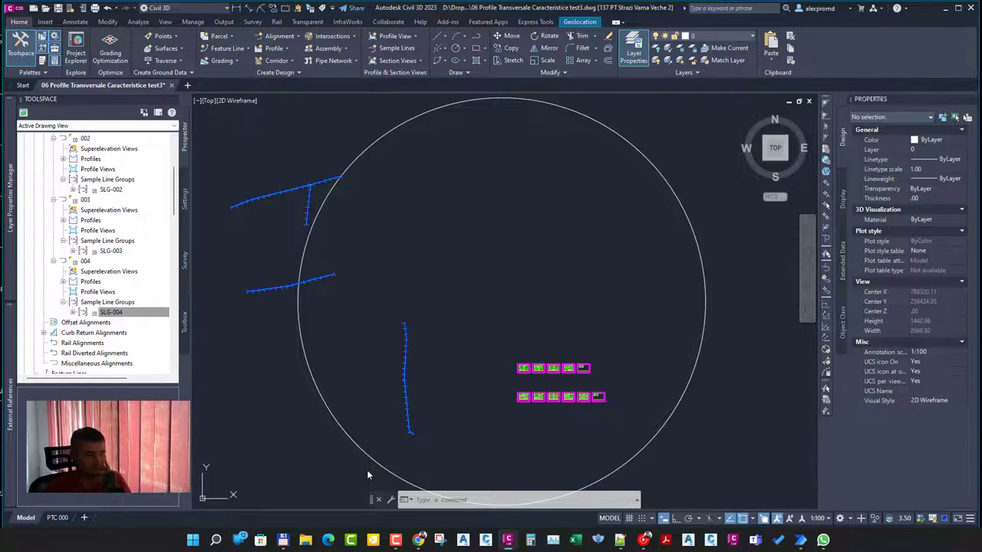
Start creating multiple section views for alignment 003 and assign the label set Linii EG to its 00 EG section
click(396, 61)
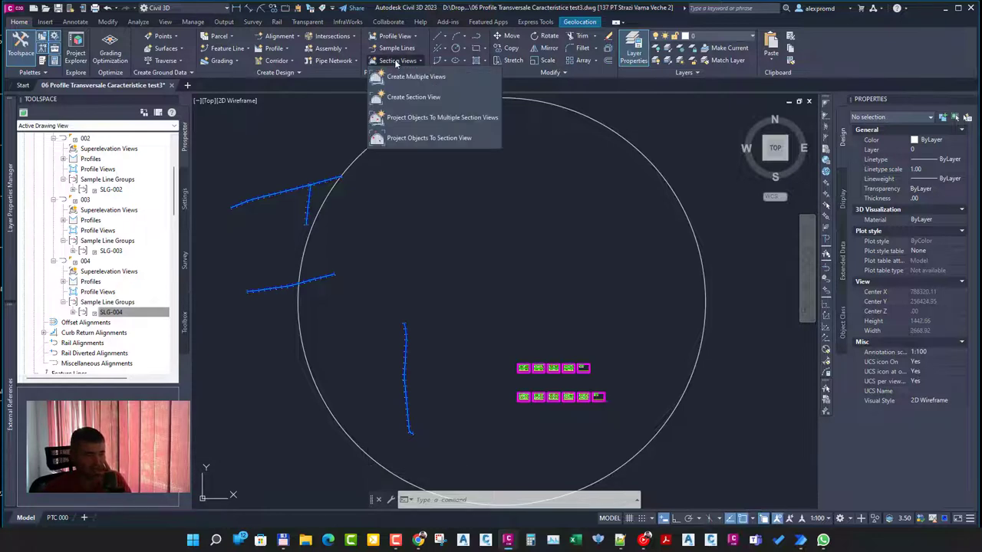
click(434, 76)
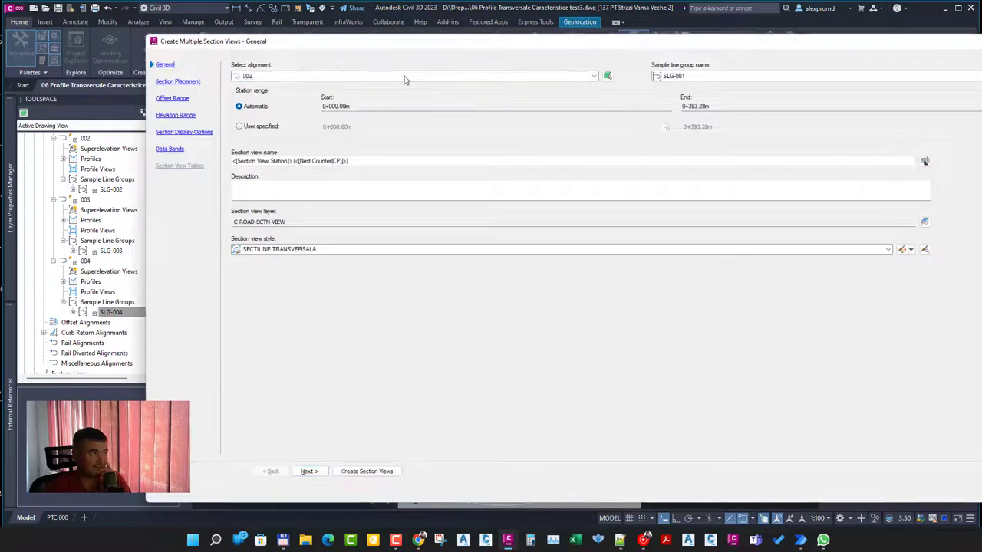
click(185, 133)
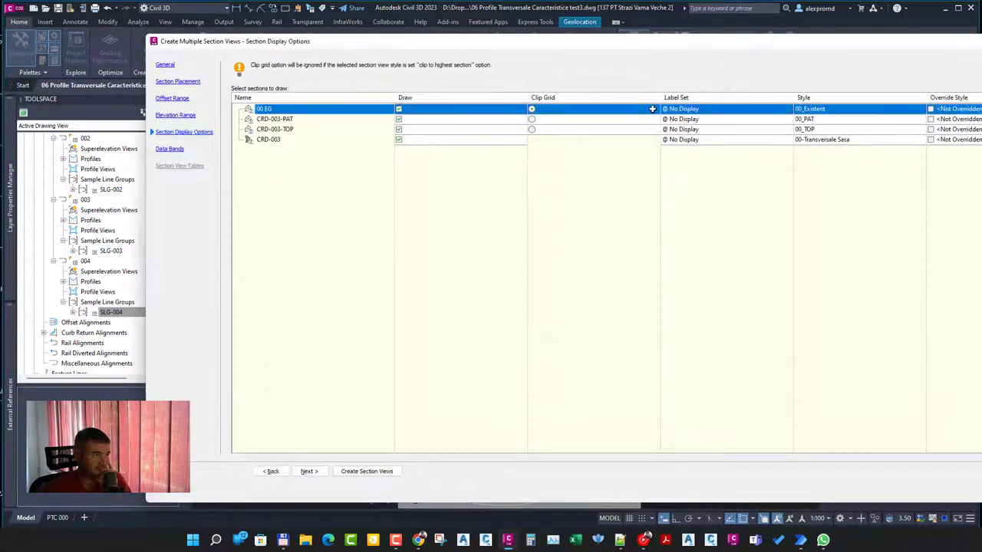
click(696, 109)
scroll(569, 267, down, 1)
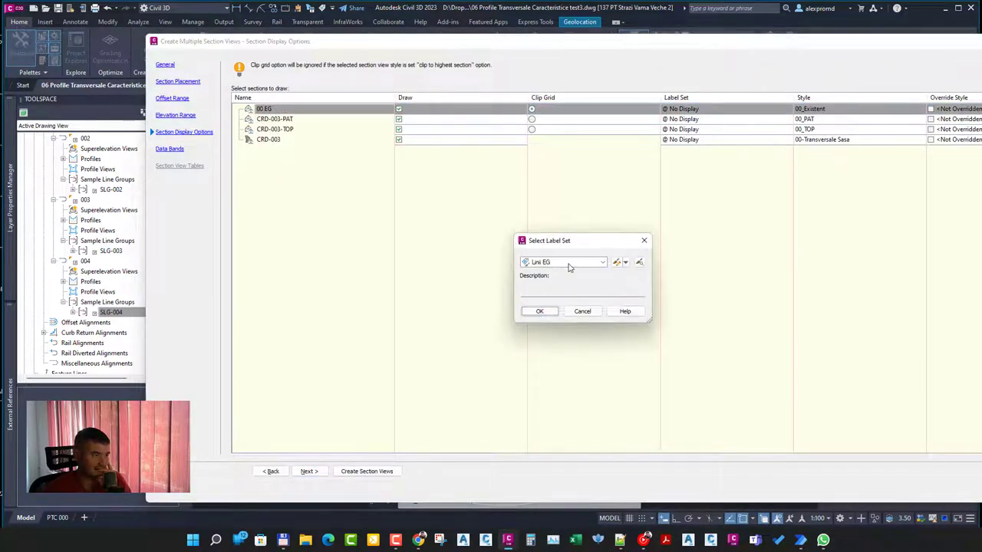
click(539, 312)
Assign the label set Linii TOP to CRD-003-TOP and create alignment 003's section views above the row for alignment 002
click(697, 129)
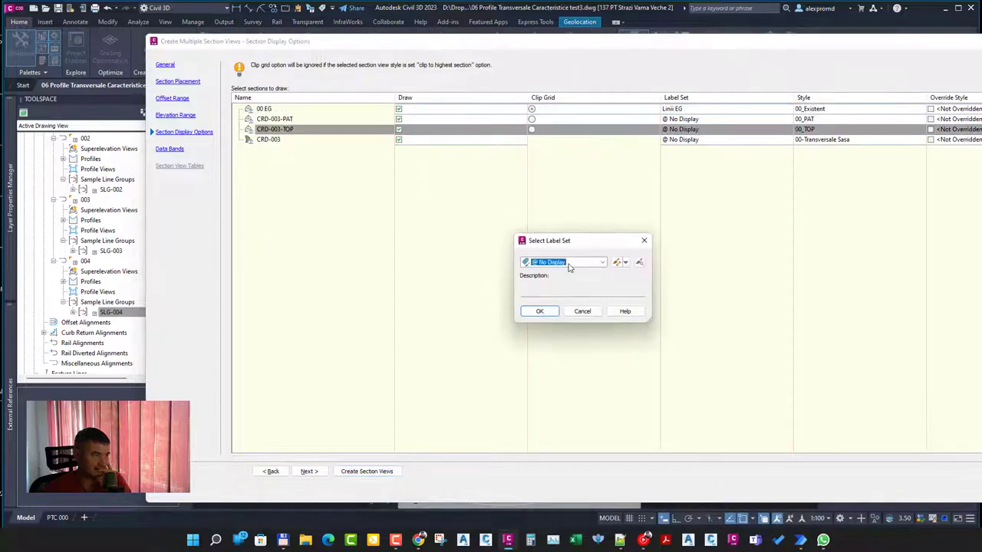
scroll(569, 266, up, 1)
click(540, 311)
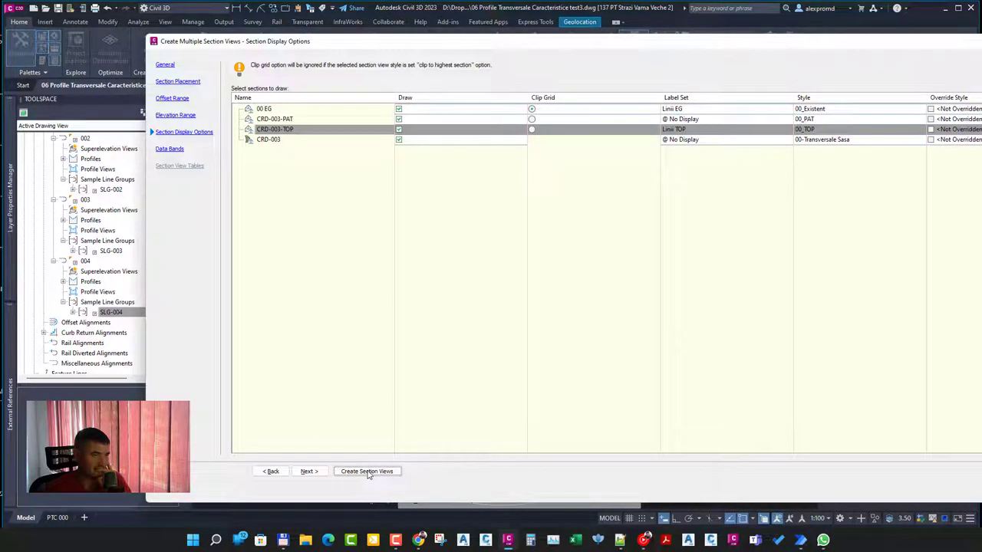
click(366, 471)
click(367, 472)
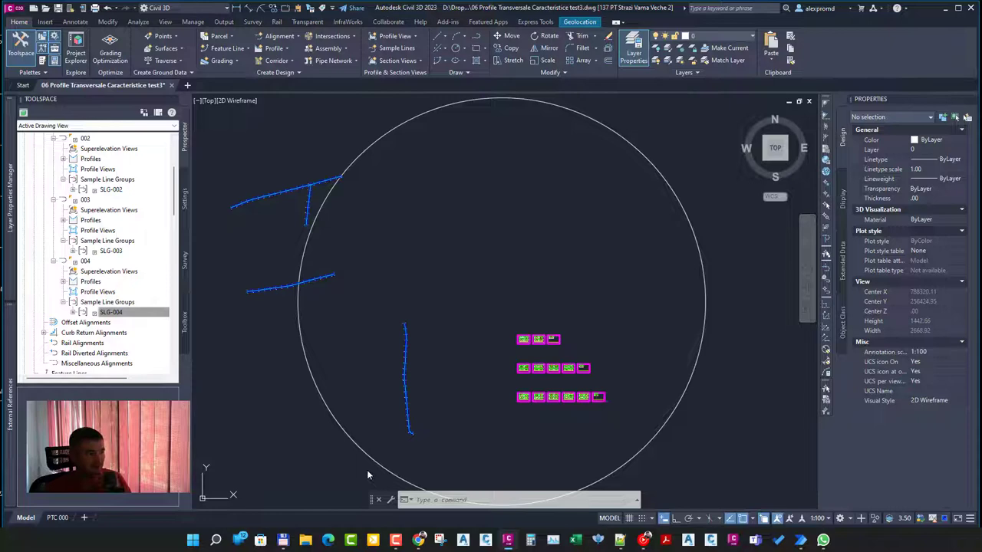
Start creating multiple section views for alignment 004 and assign the label set Linii EG to its 00 EG section
click(396, 62)
click(429, 76)
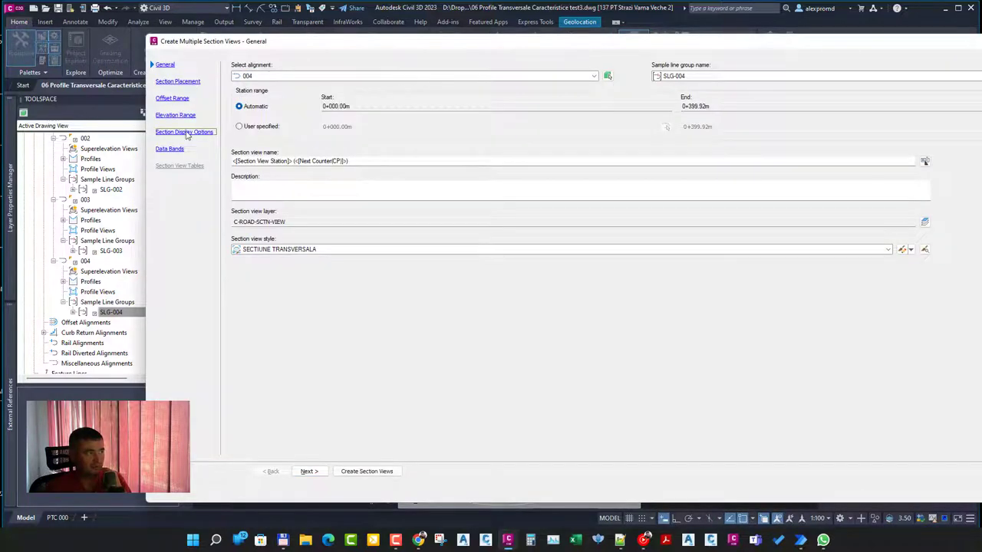
click(185, 132)
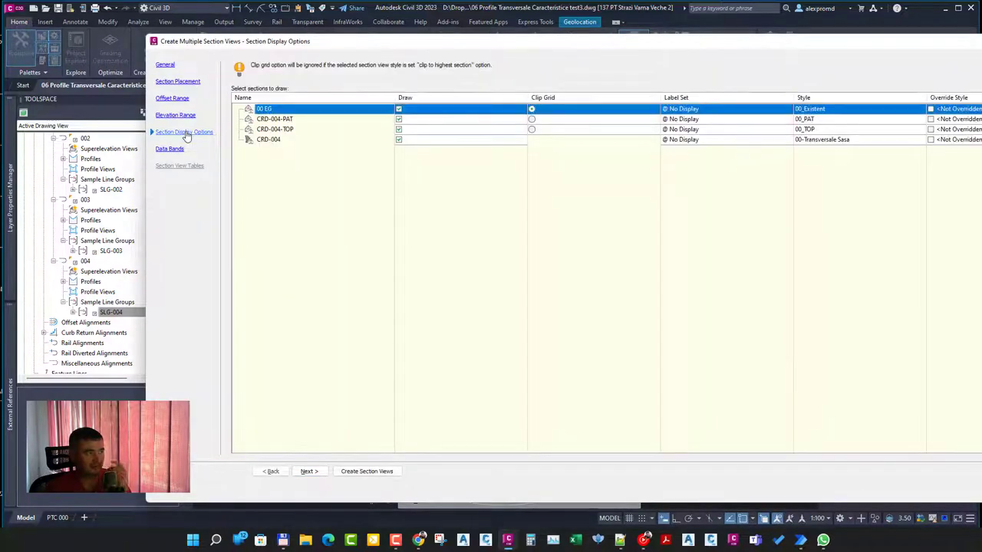
click(696, 108)
scroll(569, 266, down, 2)
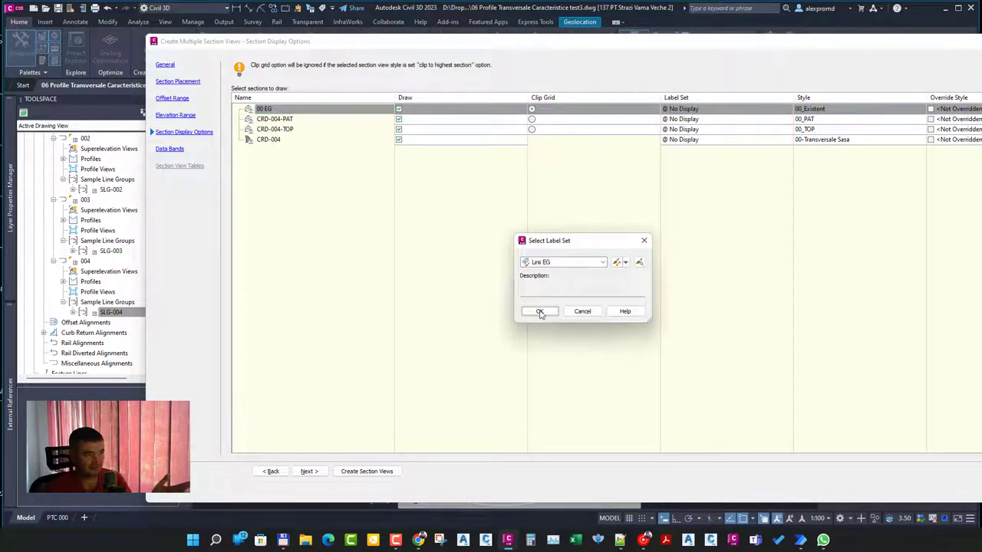
click(540, 313)
Assign the label set Linii TOP to CRD-004-TOP and create alignment 004's section views at origin 788365.54,256378,41
scroll(540, 313, down, 2)
click(696, 129)
click(569, 264)
scroll(569, 264, down, 2)
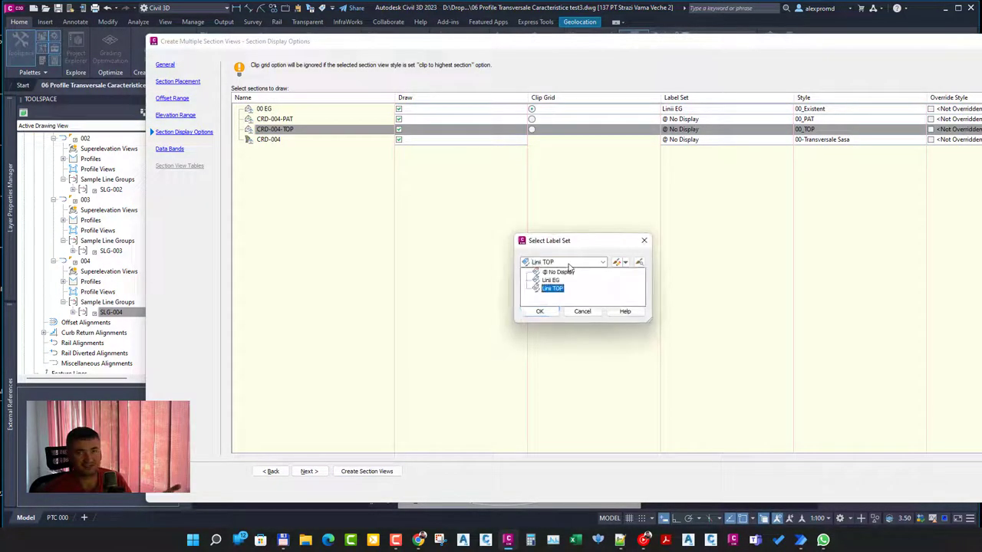
click(569, 263)
click(539, 312)
click(367, 472)
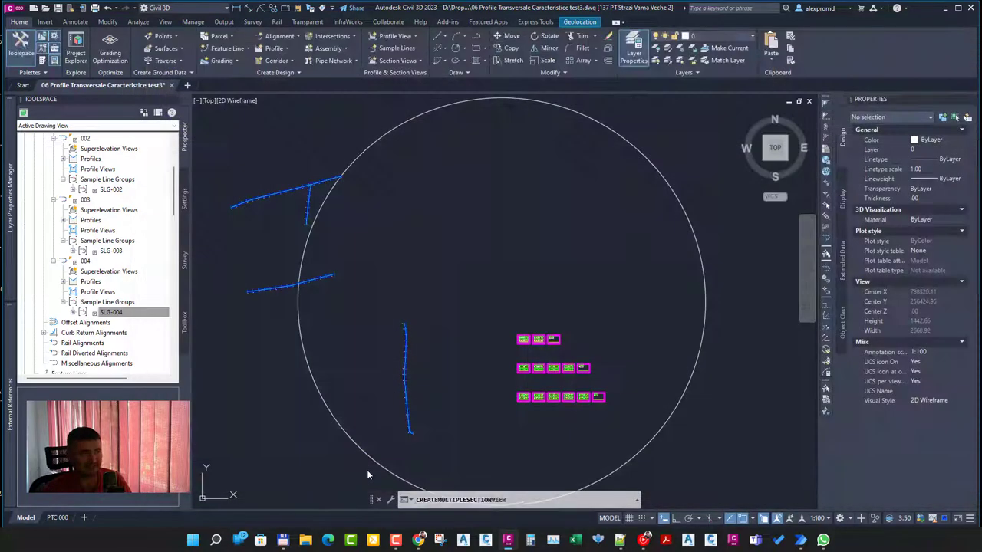
click(366, 470)
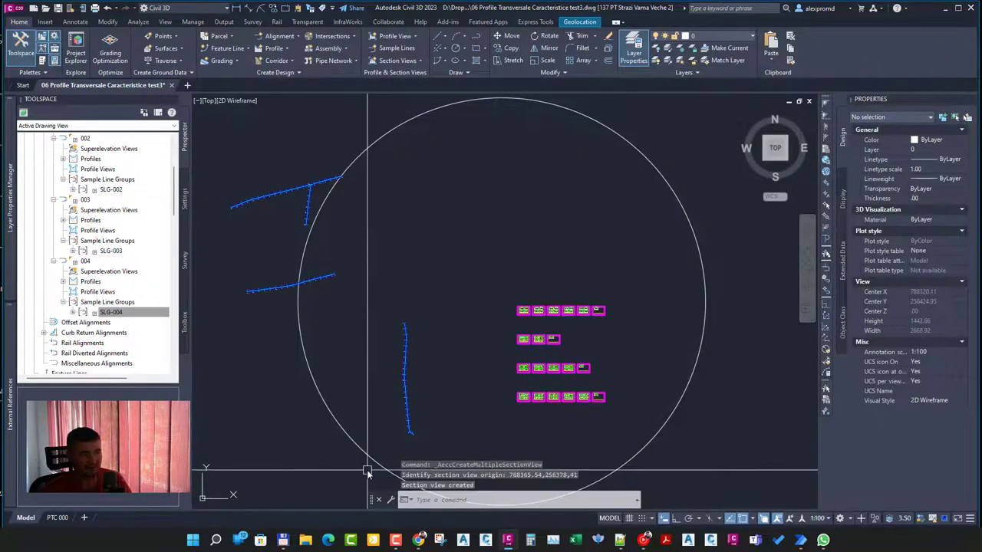
Quick-select all section views in the drawing whose parent alignment equals 001
click(967, 117)
click(526, 184)
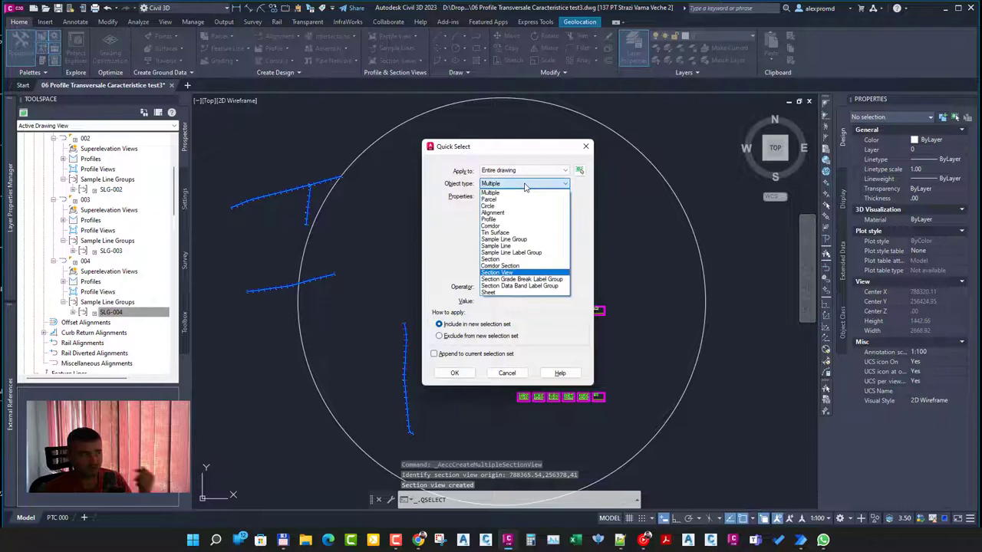
click(527, 273)
click(525, 301)
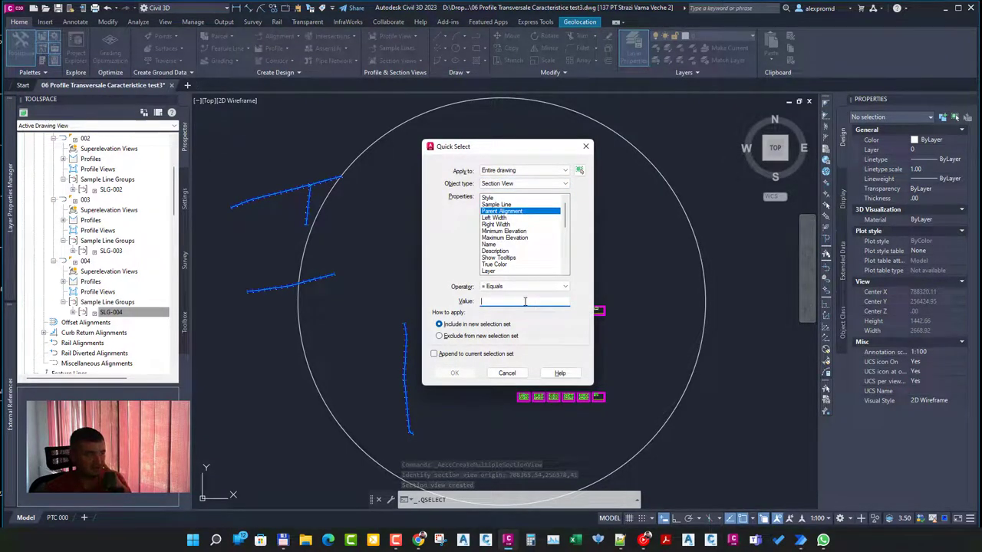
click(455, 373)
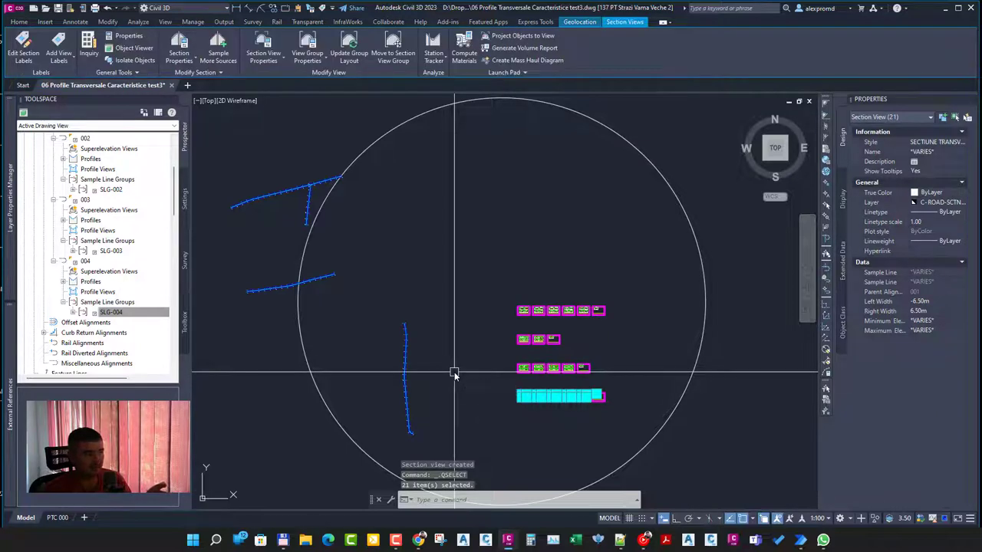
In alignment 001's section view group bands, set Surface1 of the first two bottom bands to CRD-001-TOP and of the last two to 00 EG
click(307, 47)
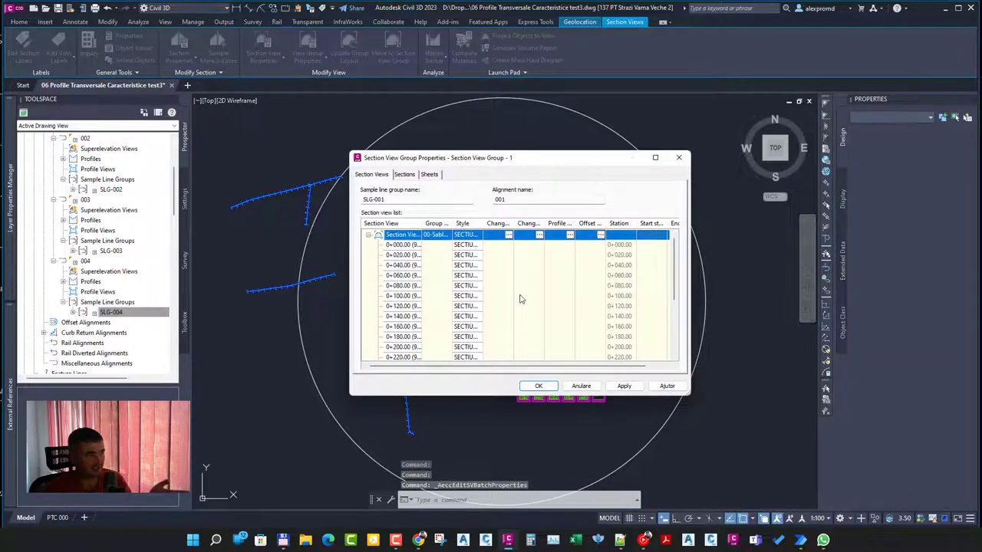
click(508, 234)
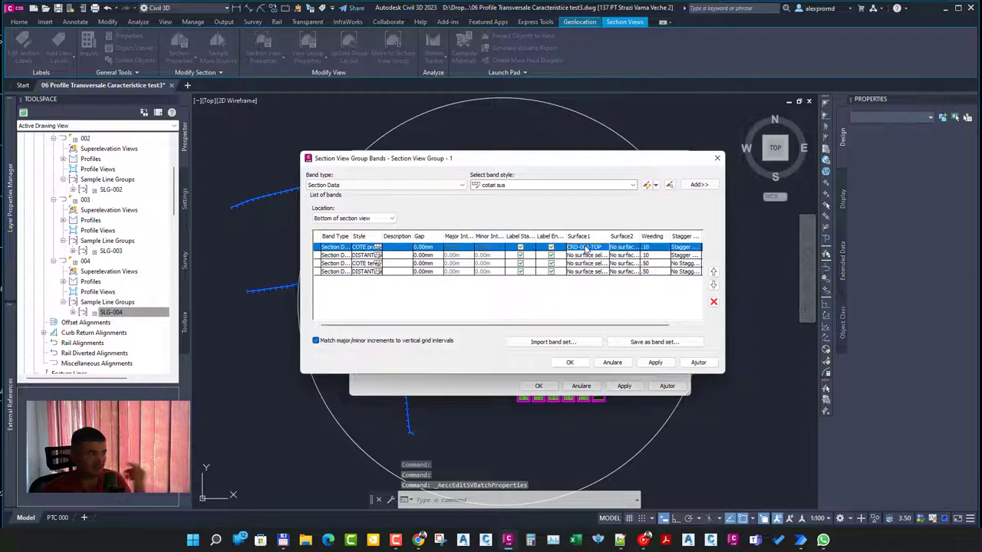
click(585, 256)
click(586, 265)
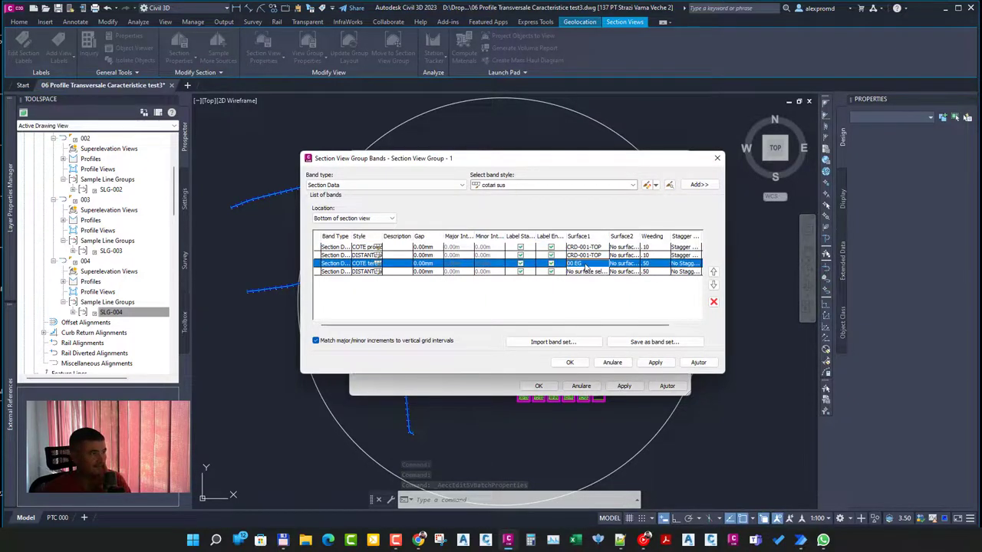
click(586, 272)
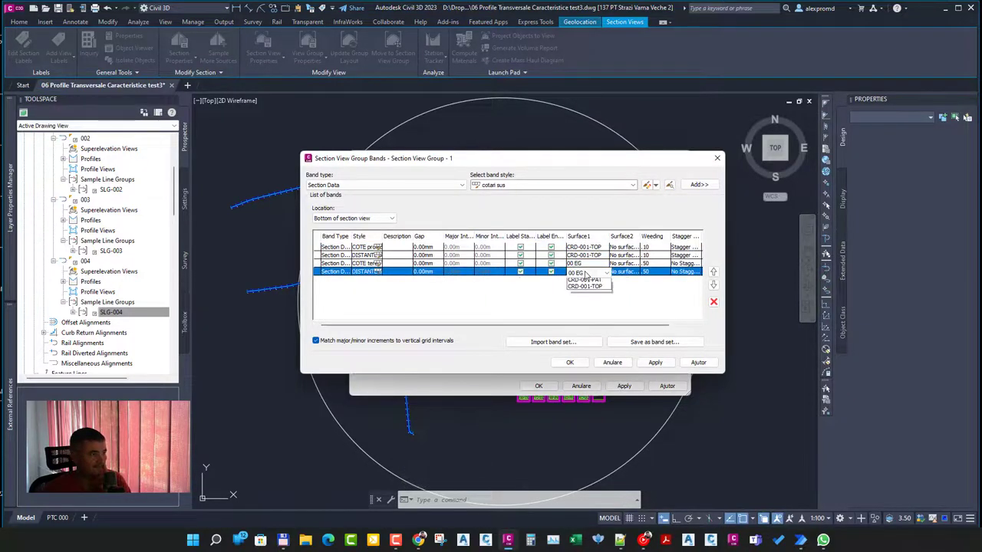
Set Surface1 of both cotari sus bands at the top of section view to CRD-001-TOP and accept the group properties
click(356, 219)
click(356, 235)
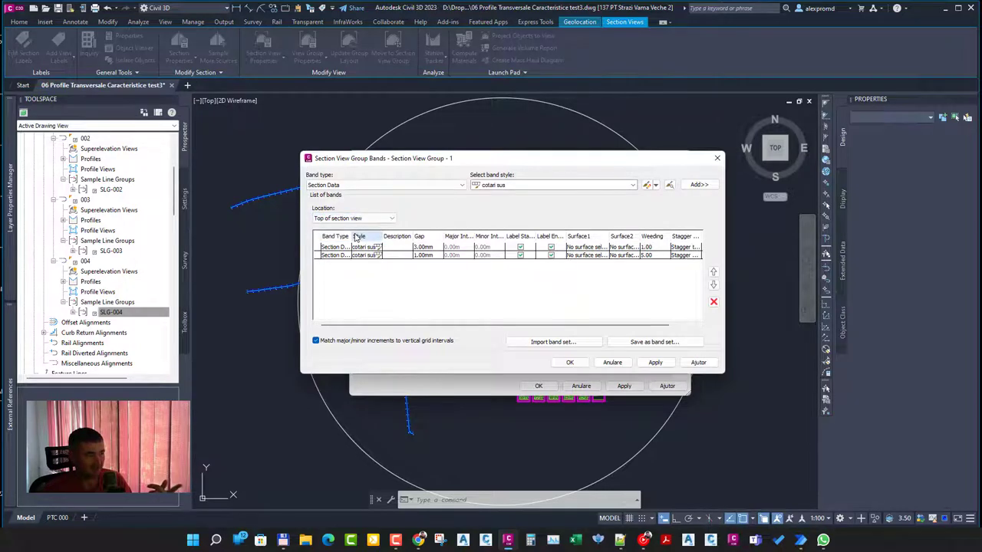
click(585, 249)
click(586, 255)
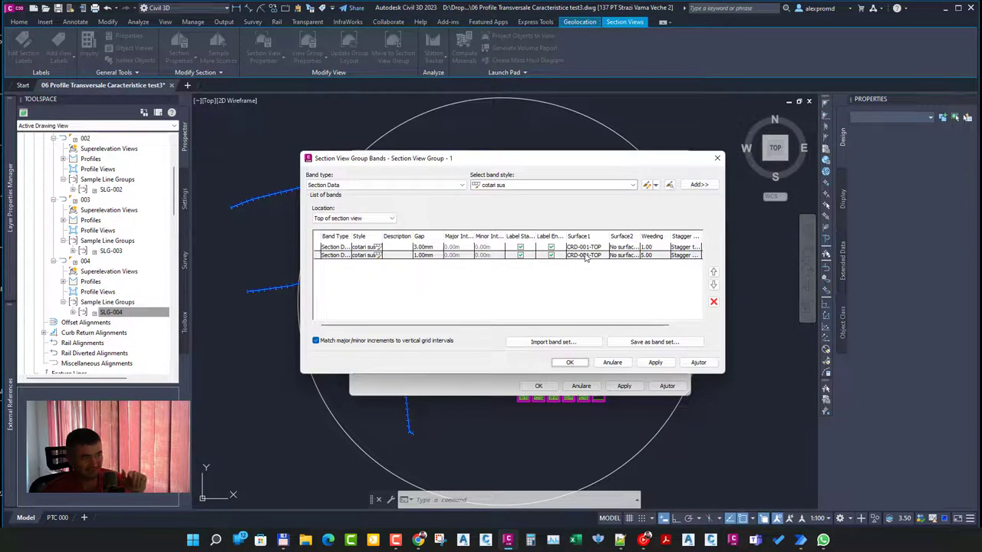
click(570, 362)
click(539, 385)
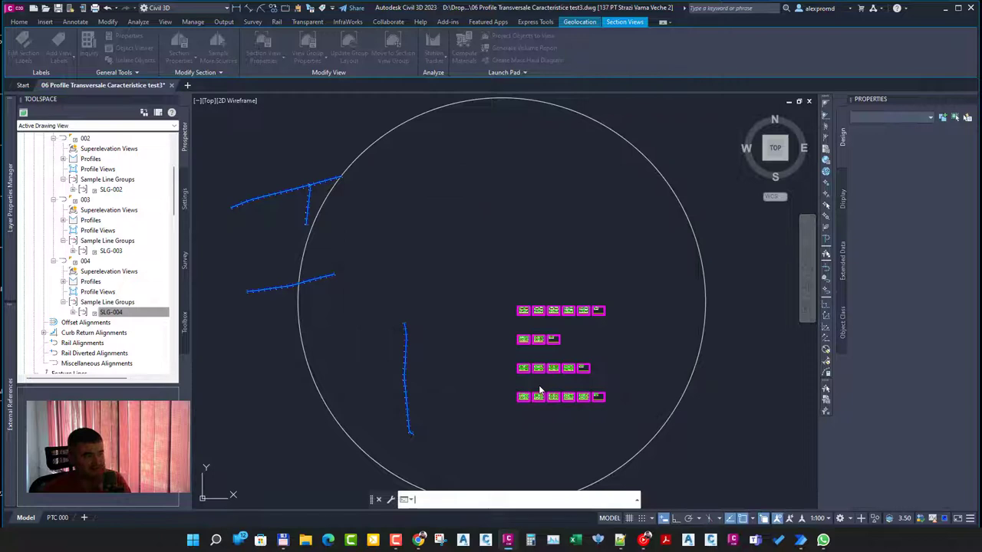
Quick-select all section views in the entire drawing whose parent alignment equals 002
click(967, 118)
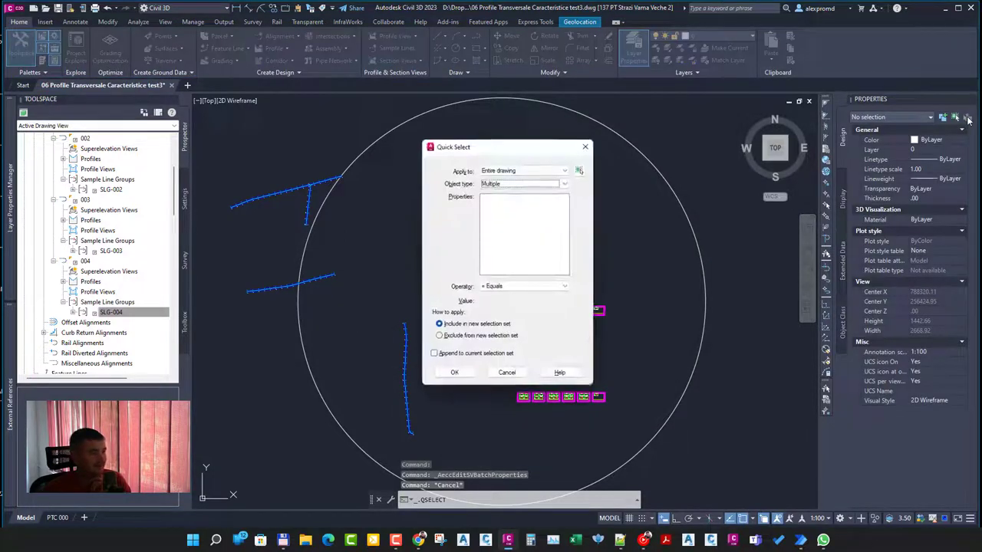
click(524, 183)
click(525, 276)
click(508, 211)
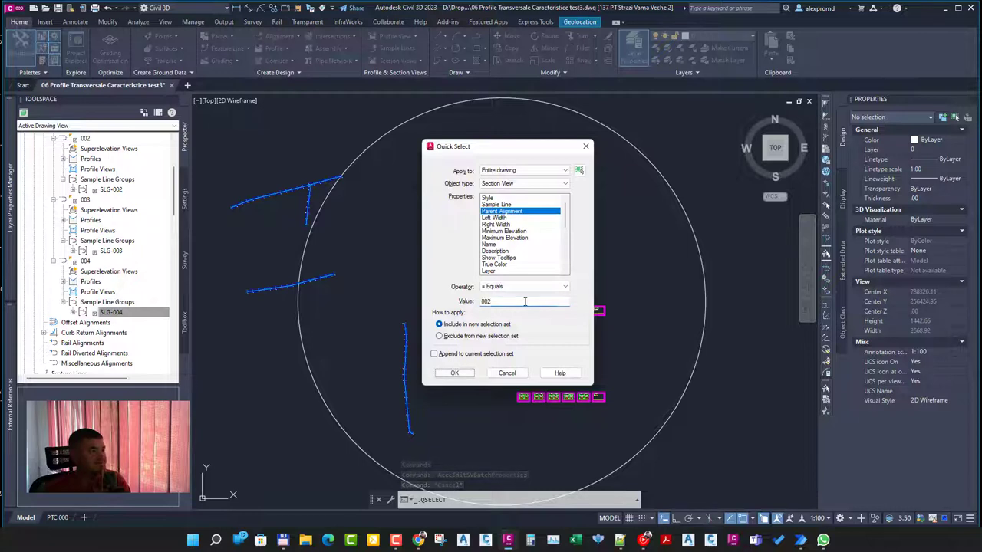
click(454, 374)
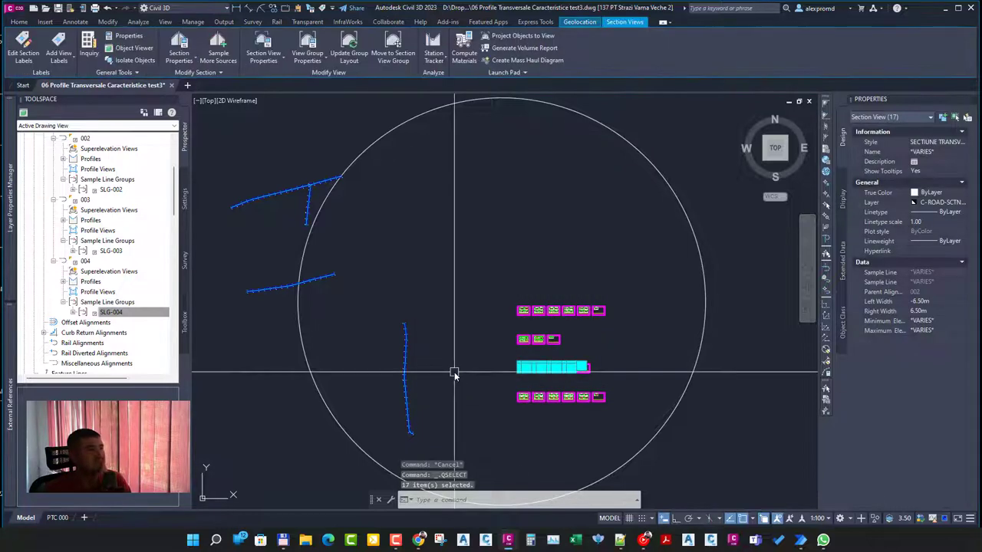
In alignment 002's section view group bands, set Surface1 of the first two bottom bands to CRD-002-TOP and of the last two to 00 EG
click(307, 43)
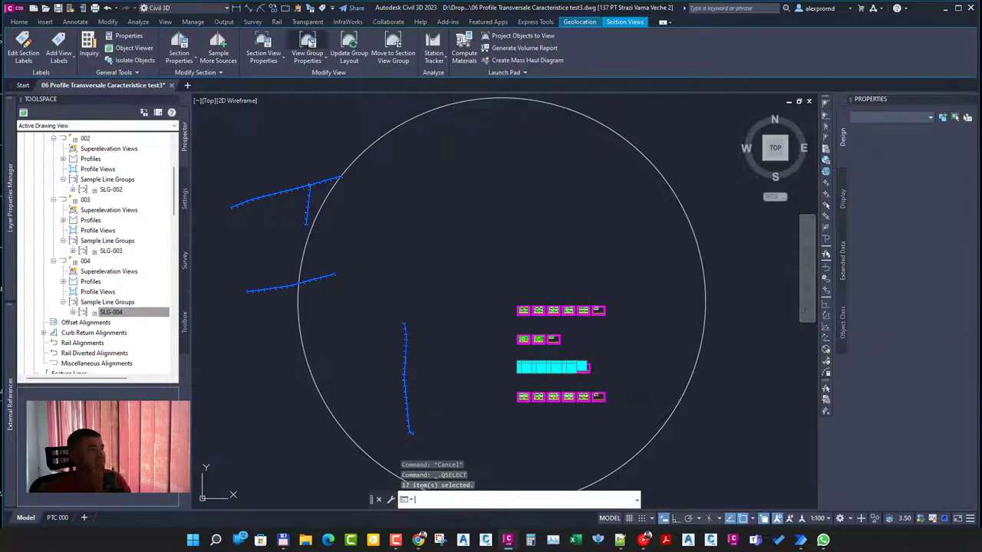
click(496, 237)
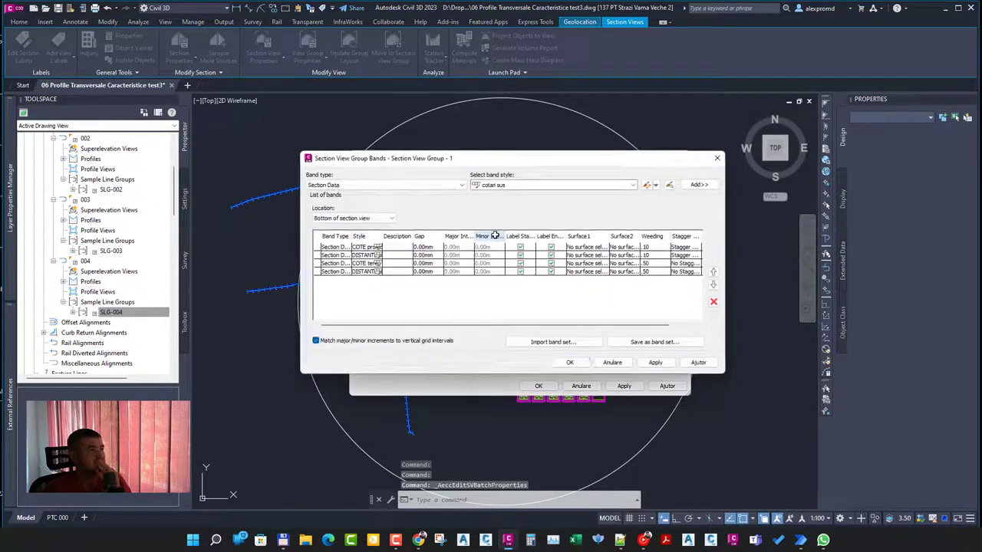
click(584, 247)
click(585, 263)
click(586, 256)
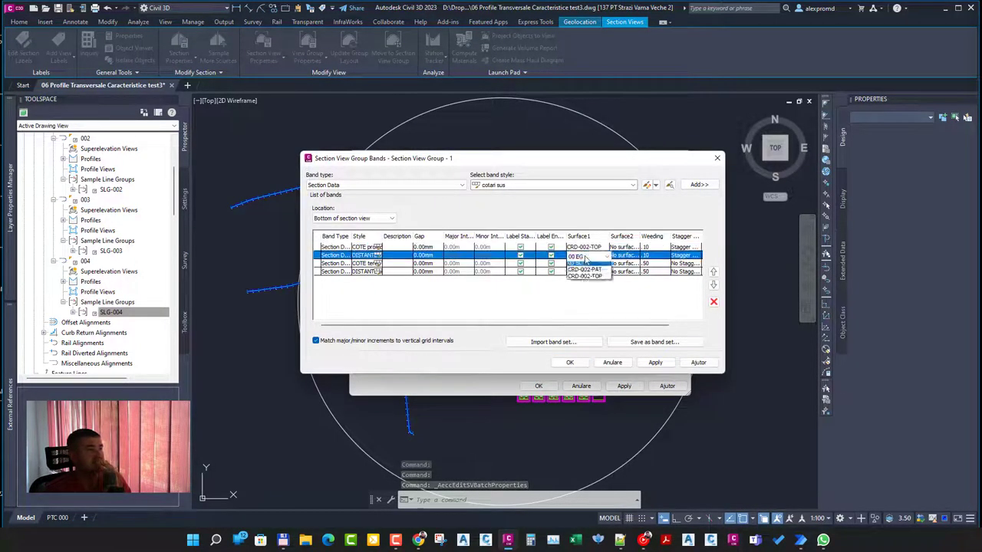
click(585, 271)
click(587, 263)
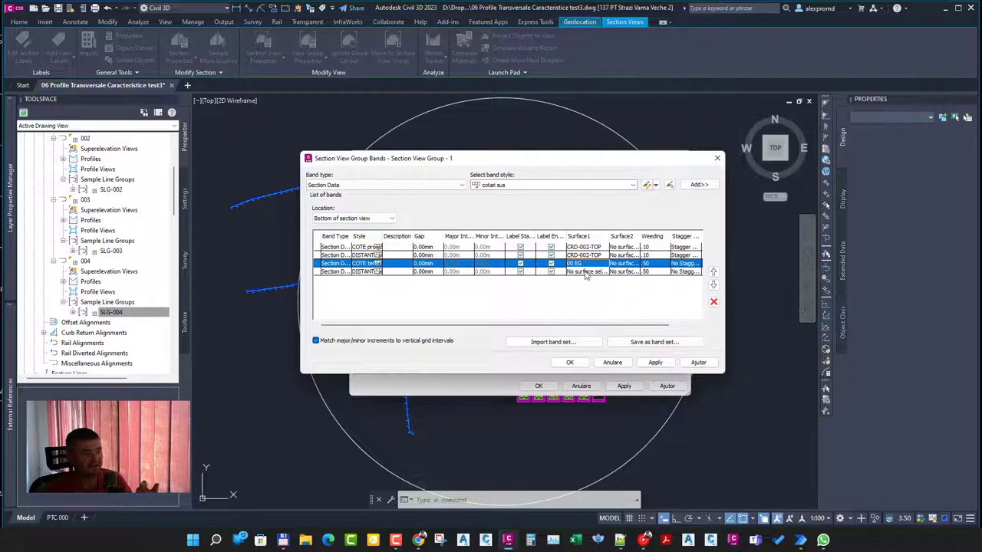
click(585, 272)
Set Surface1 of alignment 002's cotari sus bands at the top of section view to CRD-002-TOP, accept the group properties and clear the selection
click(356, 218)
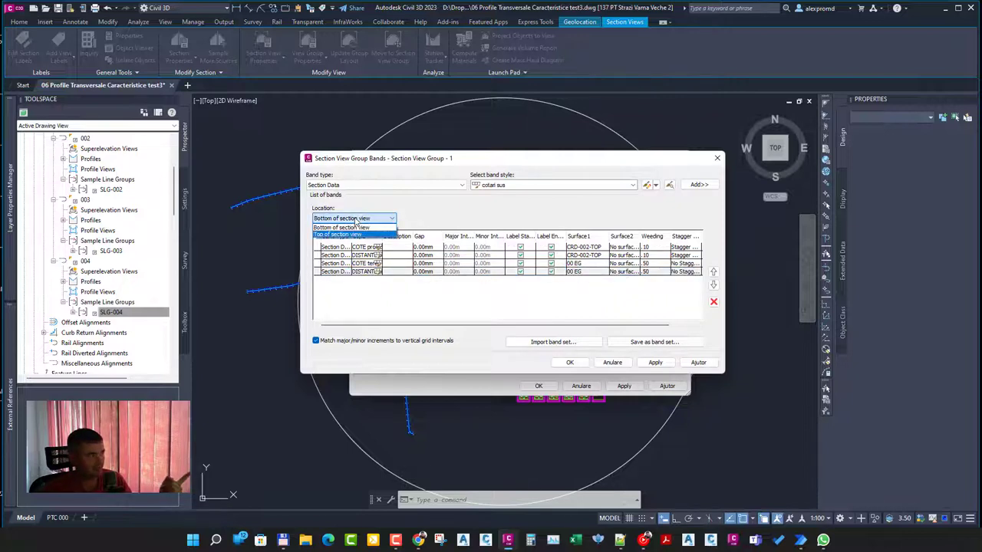
click(342, 234)
click(585, 247)
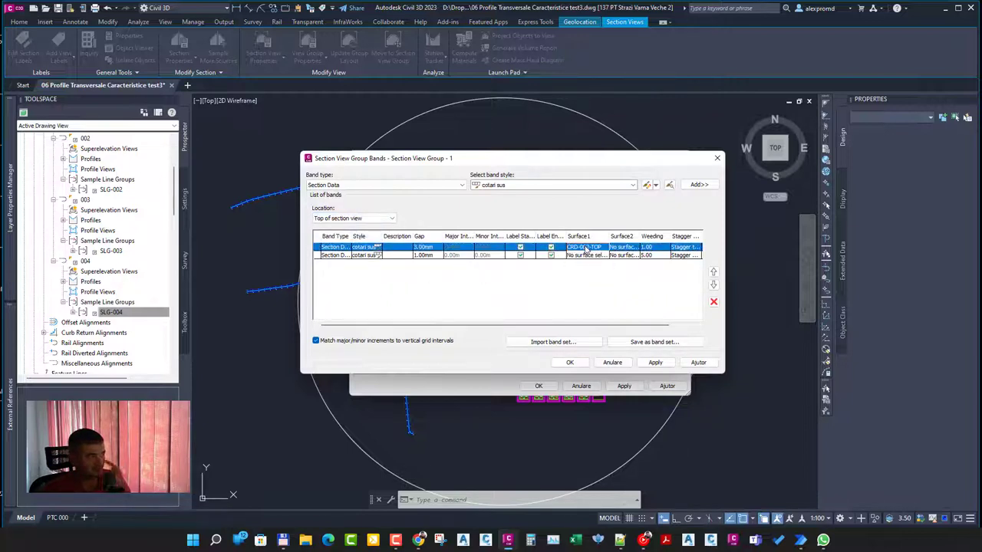
click(586, 258)
click(570, 363)
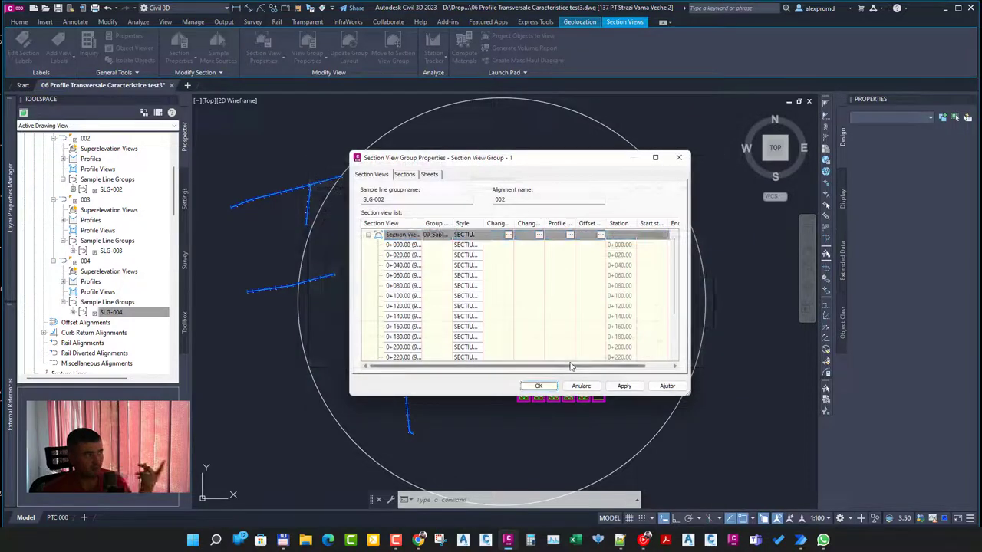
click(539, 388)
key(Escape)
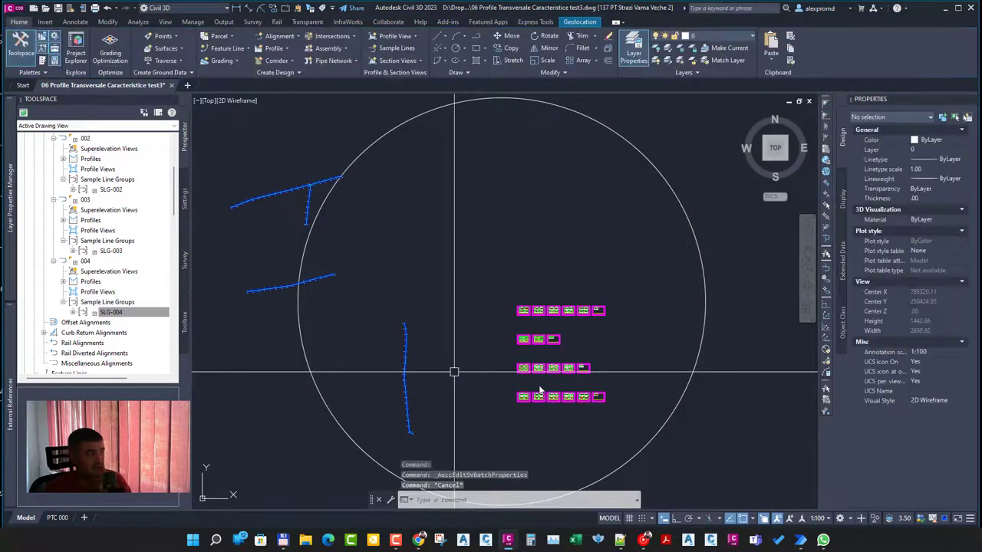
Quick-select all section views in the entire drawing whose parent alignment equals 003
click(967, 117)
click(525, 184)
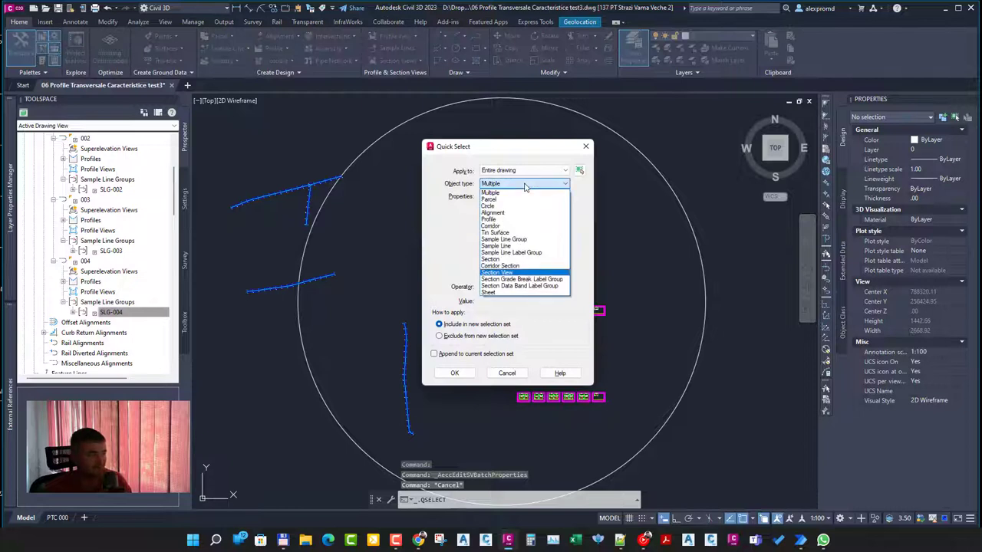
click(525, 273)
click(521, 212)
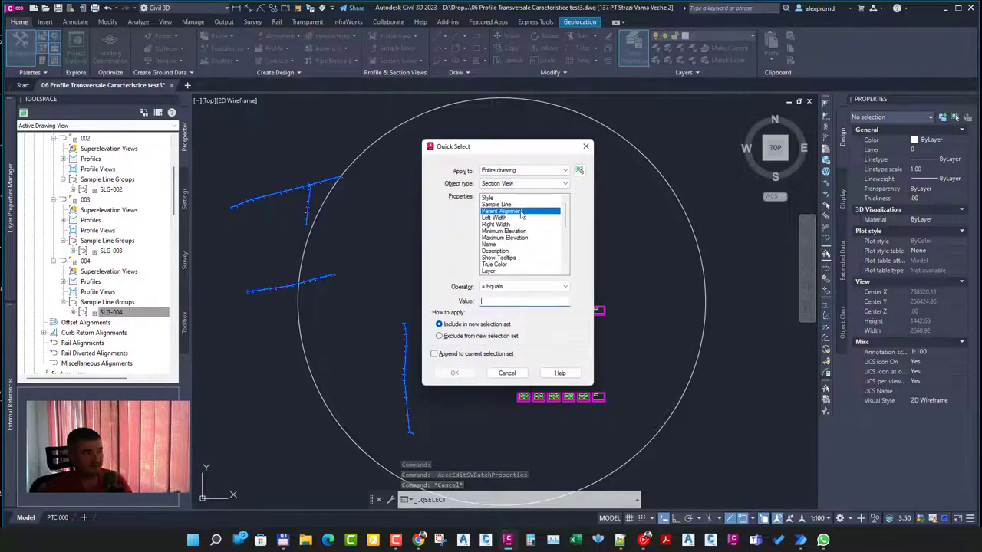
click(455, 372)
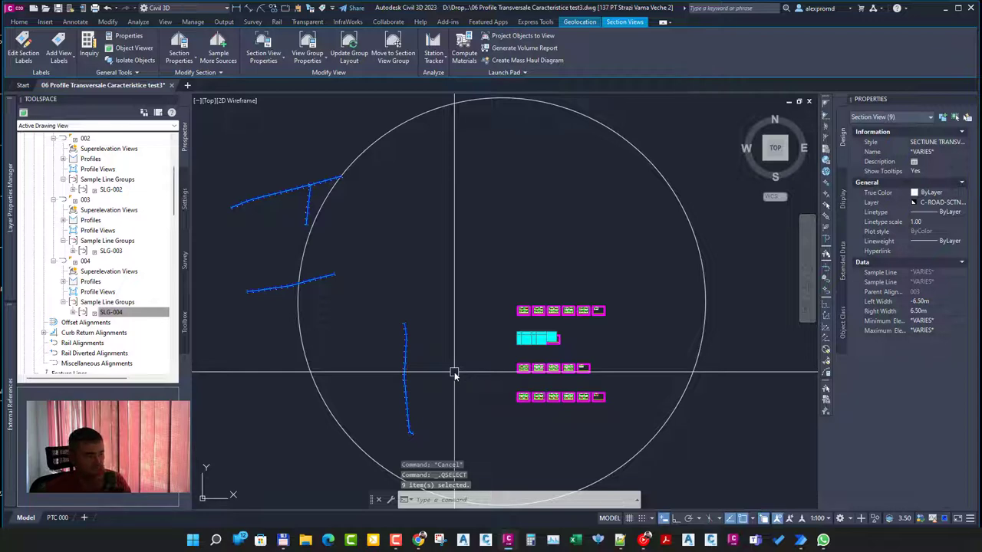
In alignment 003's section view group bands, set Surface1 of the first two bottom bands to CRD-003-TOP and of the last two to 00 EG
click(308, 43)
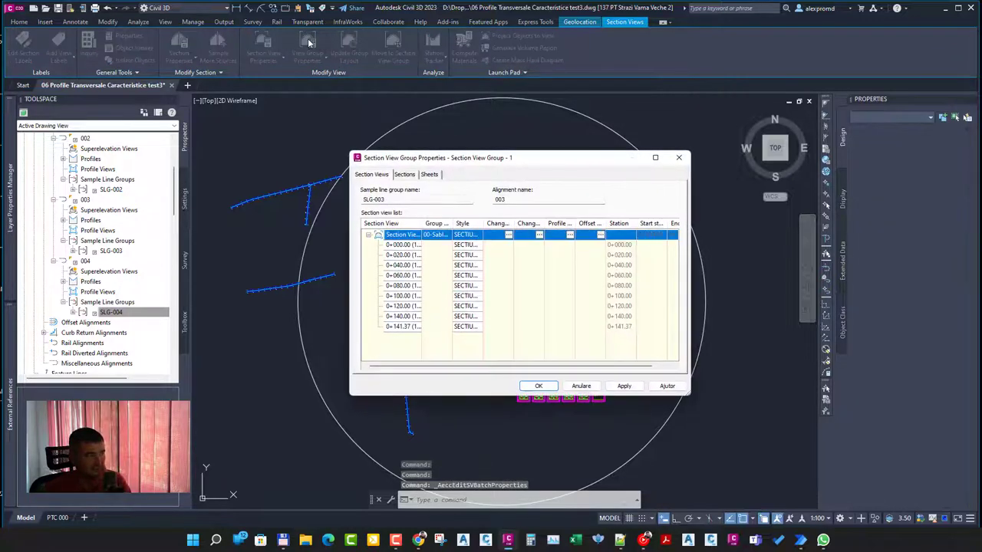
click(500, 235)
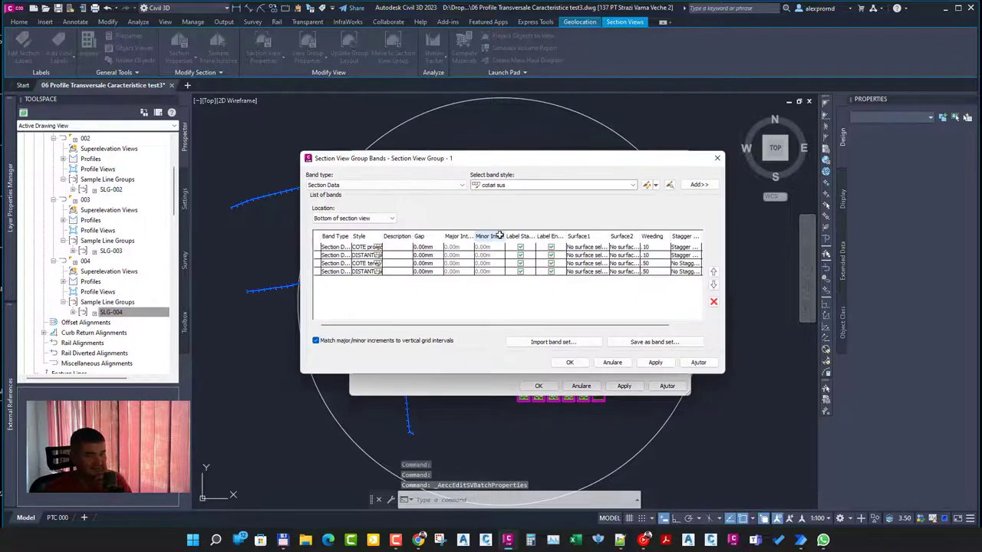
click(585, 248)
click(586, 256)
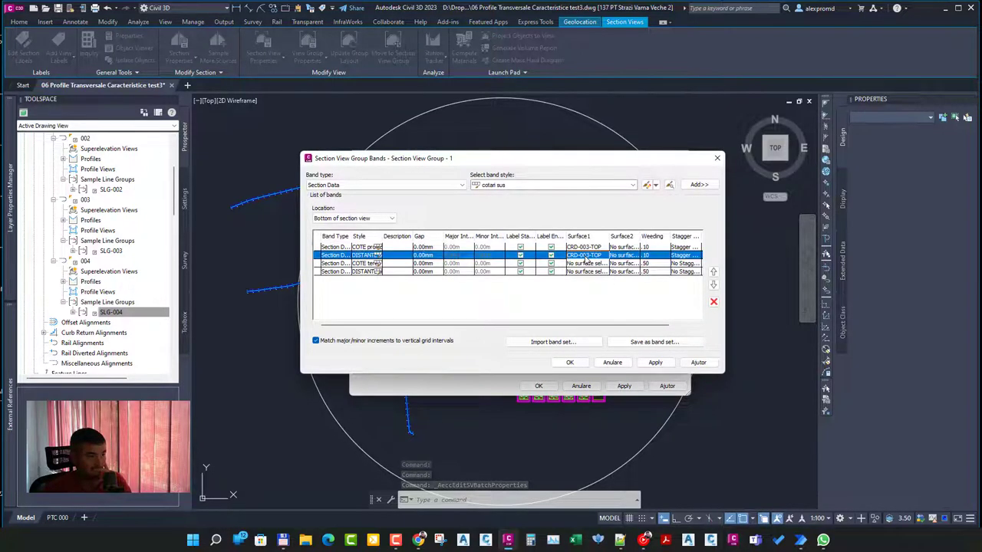
click(585, 267)
click(585, 273)
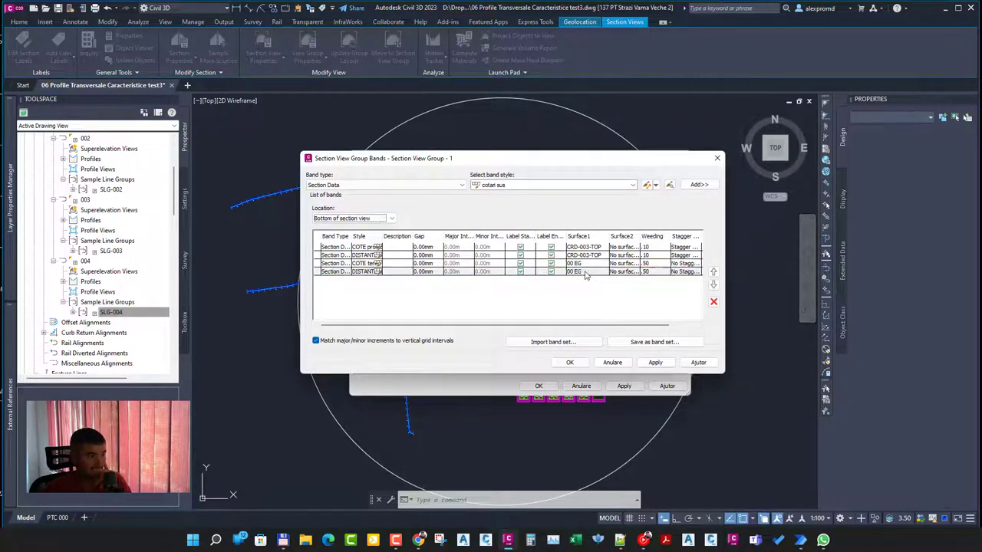
Set Surface1 of alignment 003's cotari sus bands at the top of section view to CRD-003-TOP, accept the group properties and clear the selection
click(355, 219)
click(355, 234)
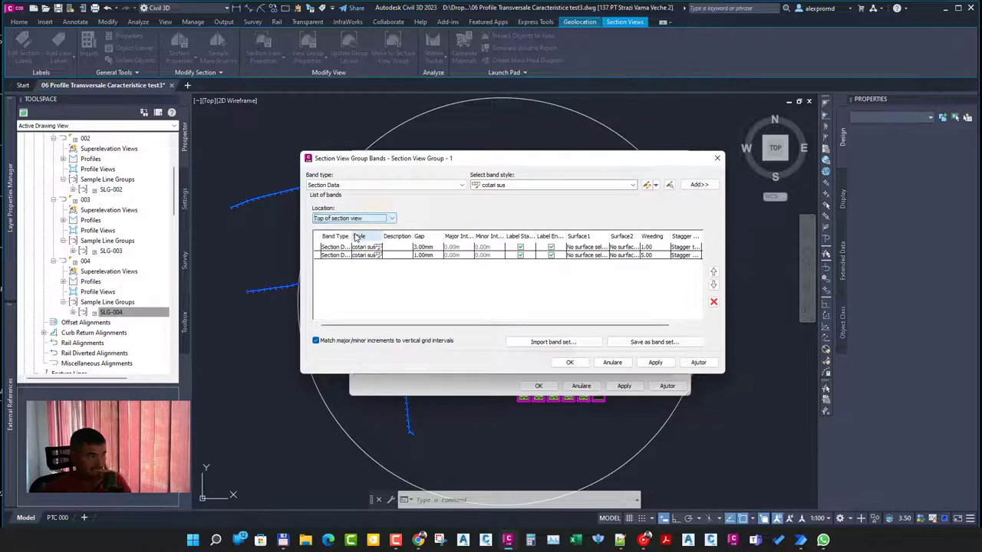
click(585, 247)
click(586, 260)
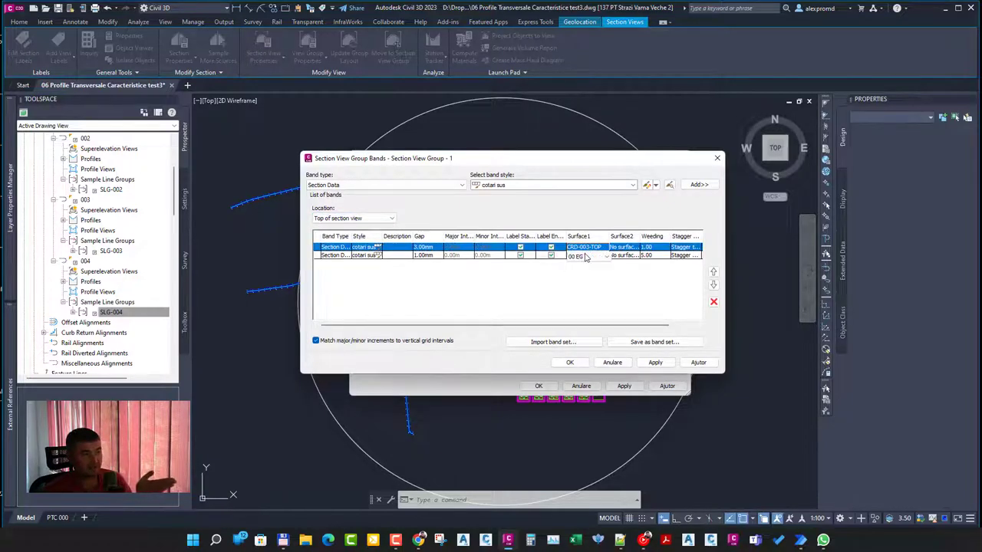
click(586, 259)
click(570, 363)
click(538, 386)
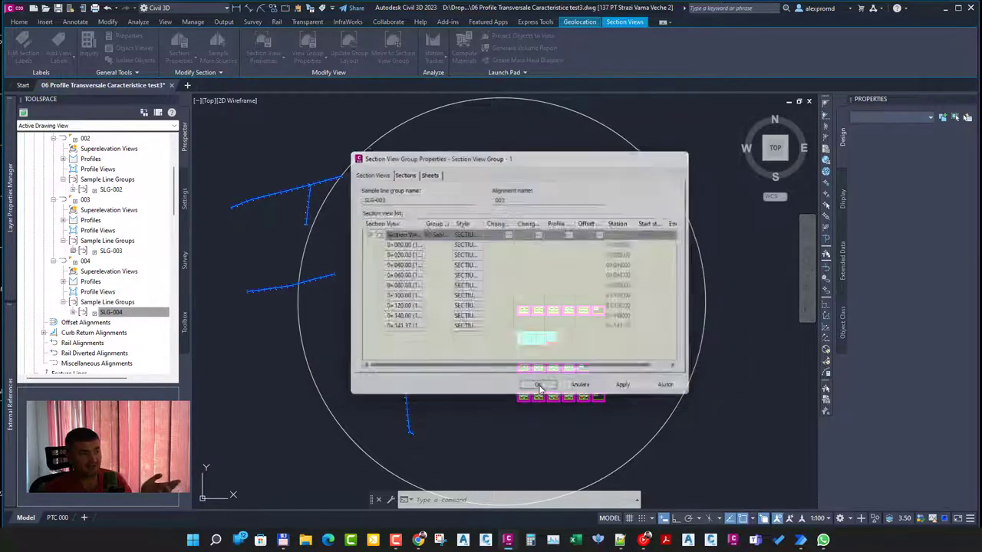
key(Escape)
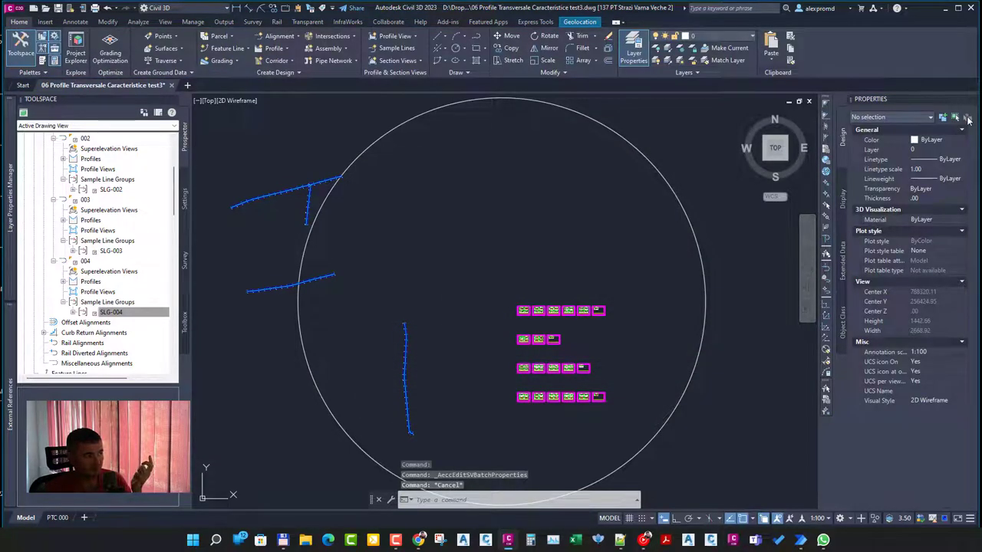
Quick-select all section views in the entire drawing whose parent alignment equals 004
click(968, 119)
click(525, 185)
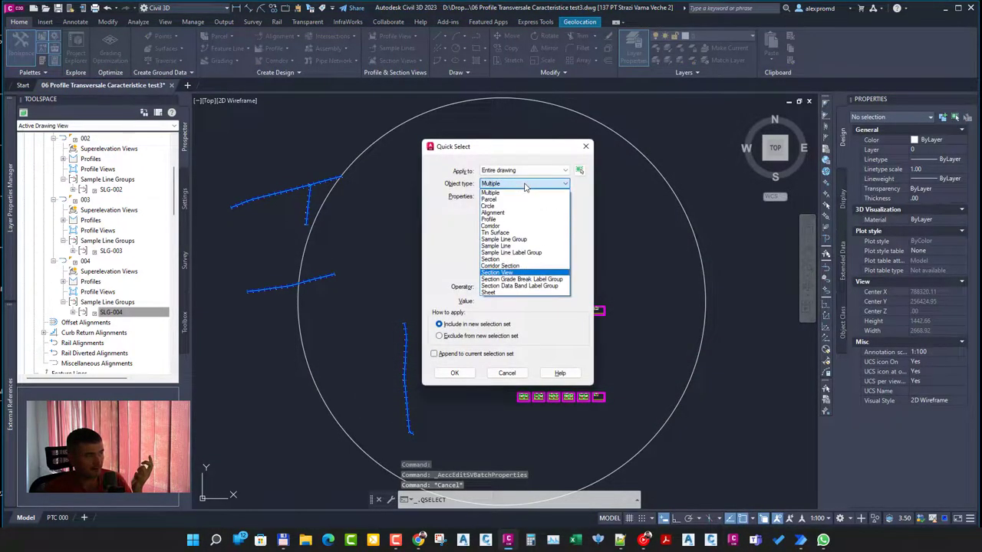
click(526, 275)
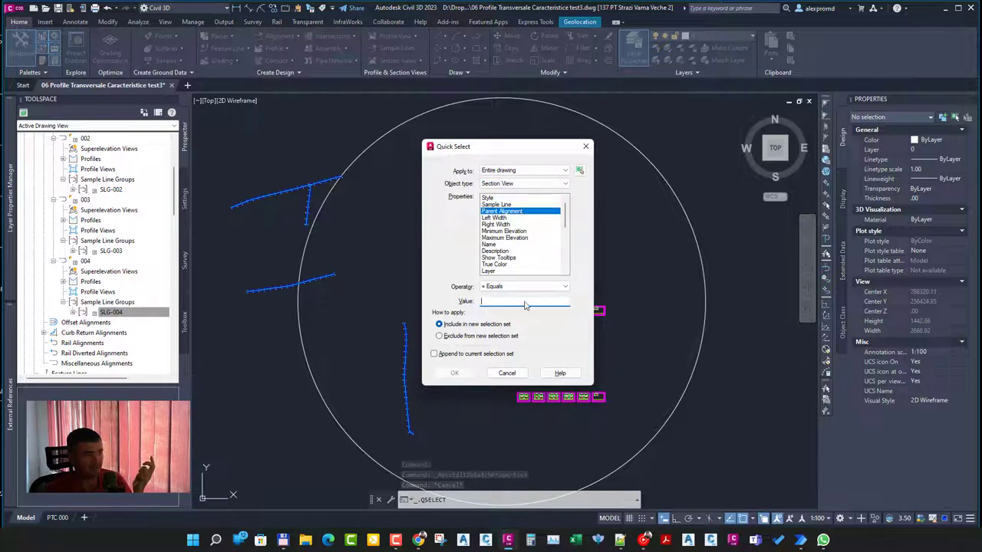
click(455, 373)
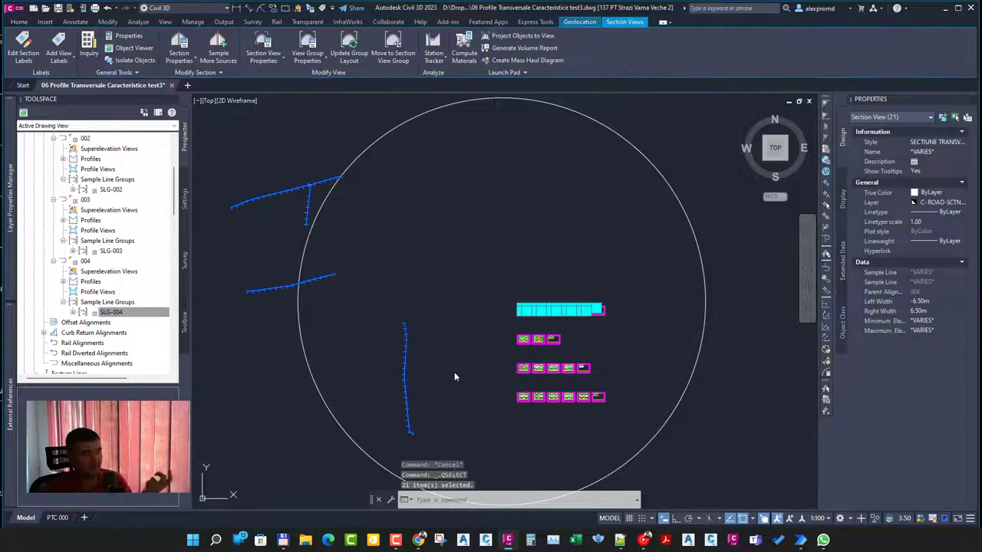
In alignment 004's section view group bands, set Surface1 of the first two bottom bands to CRD-004-PAT and of the last two to CRD-004-TOP
click(306, 47)
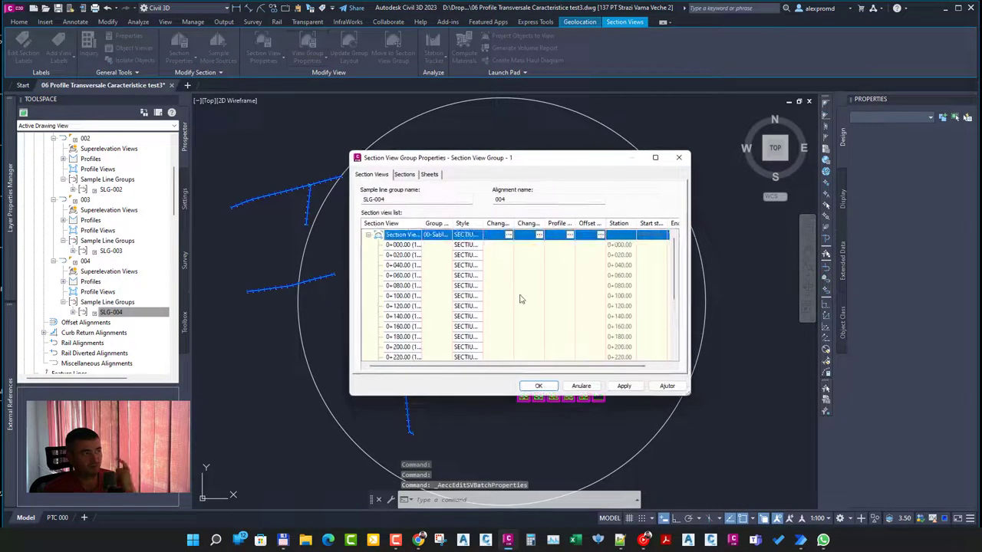
click(508, 234)
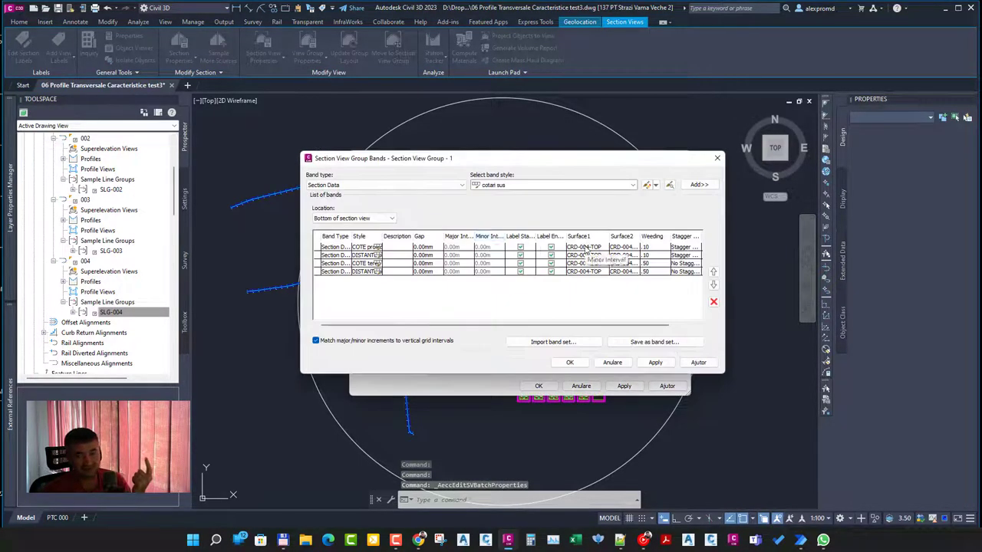
click(586, 257)
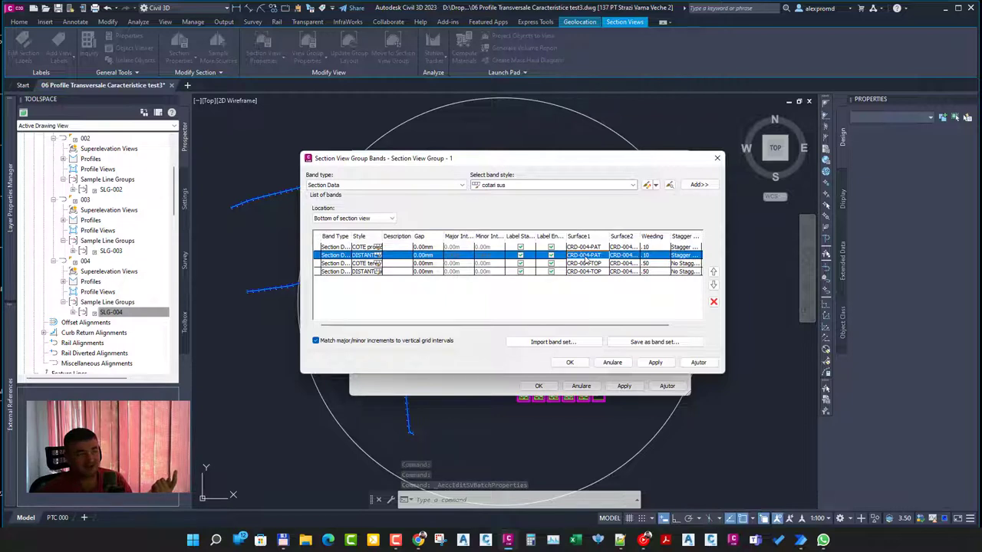
click(586, 264)
click(586, 275)
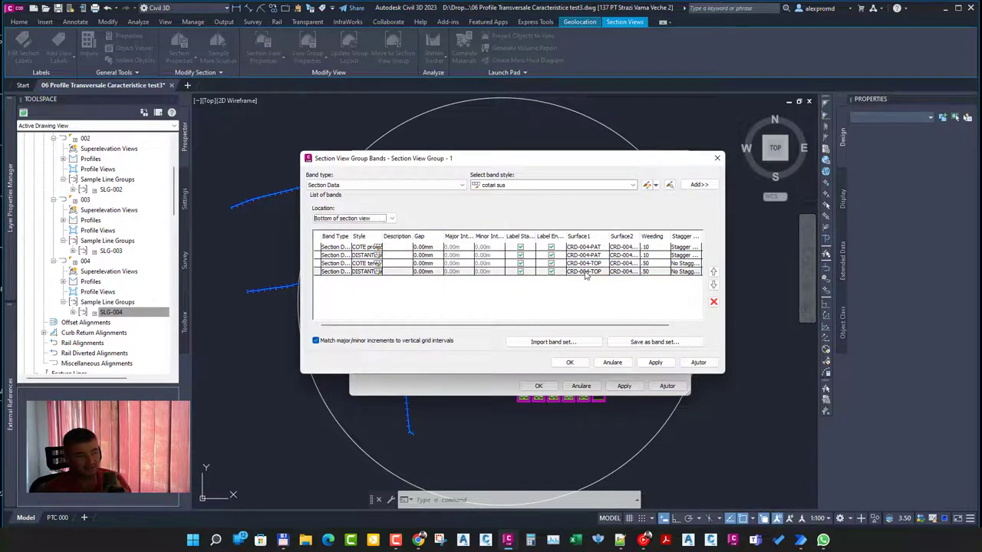
Set Surface1 of alignment 004's cotari sus bands at the top of section view to CRD-004-PAT, accept the group properties and clear the selection
click(355, 219)
click(355, 235)
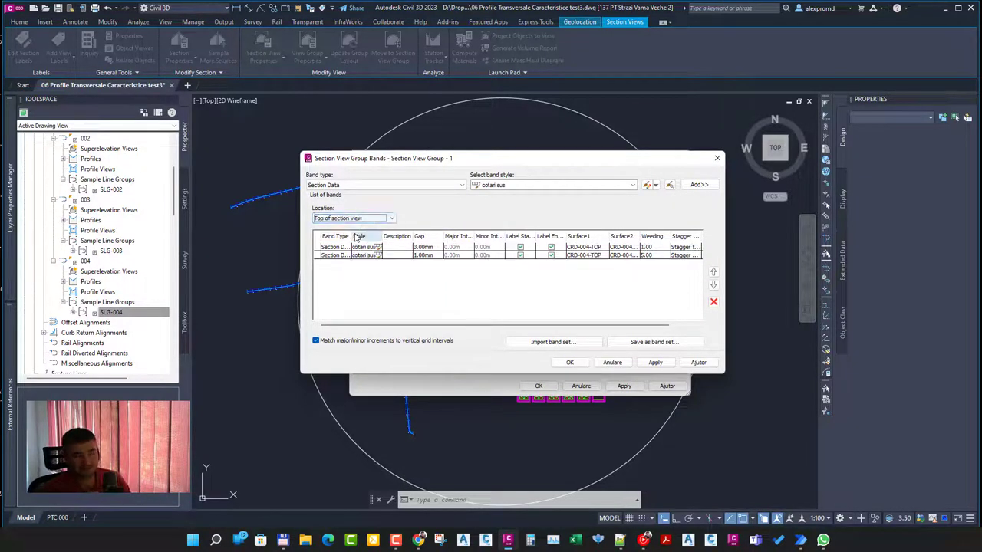
click(586, 247)
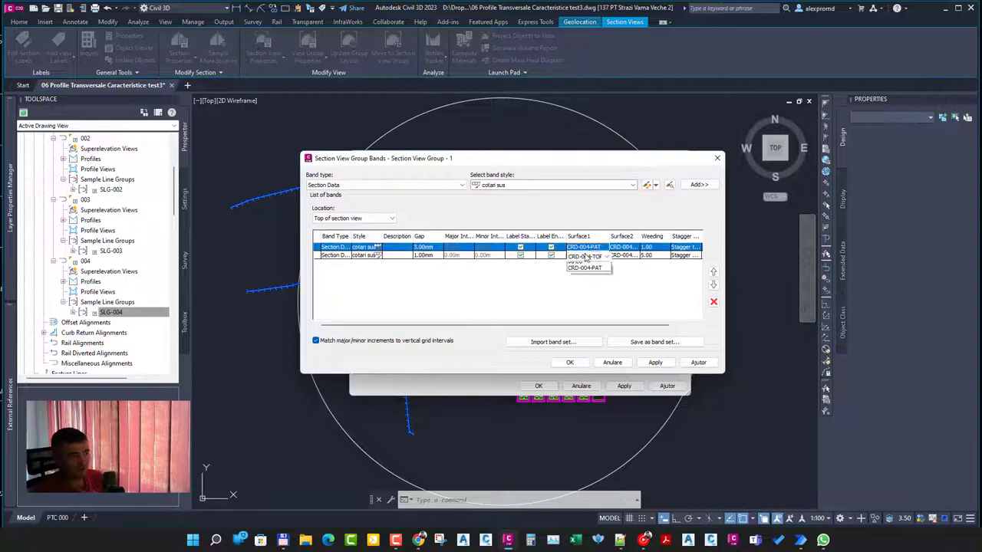
click(586, 258)
click(571, 363)
click(540, 387)
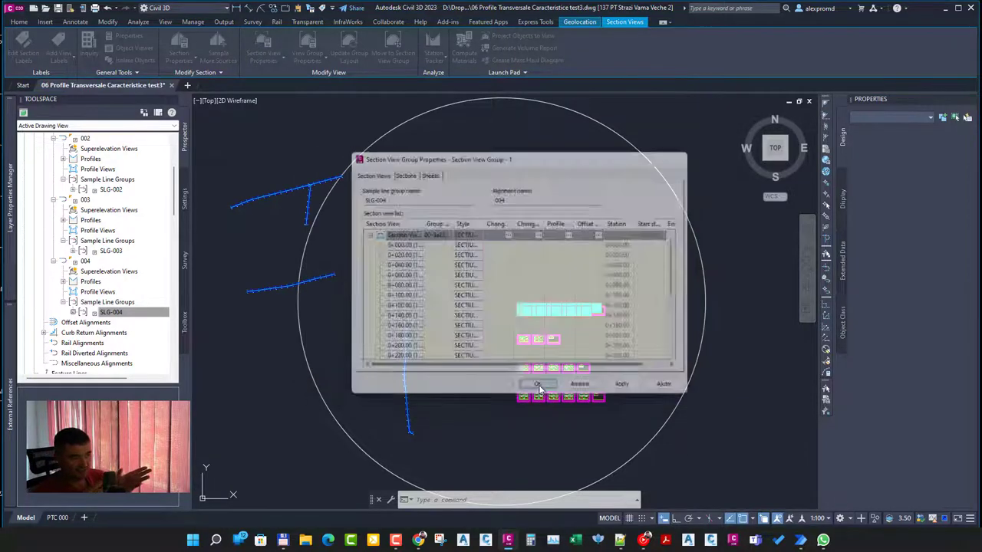
key(Escape)
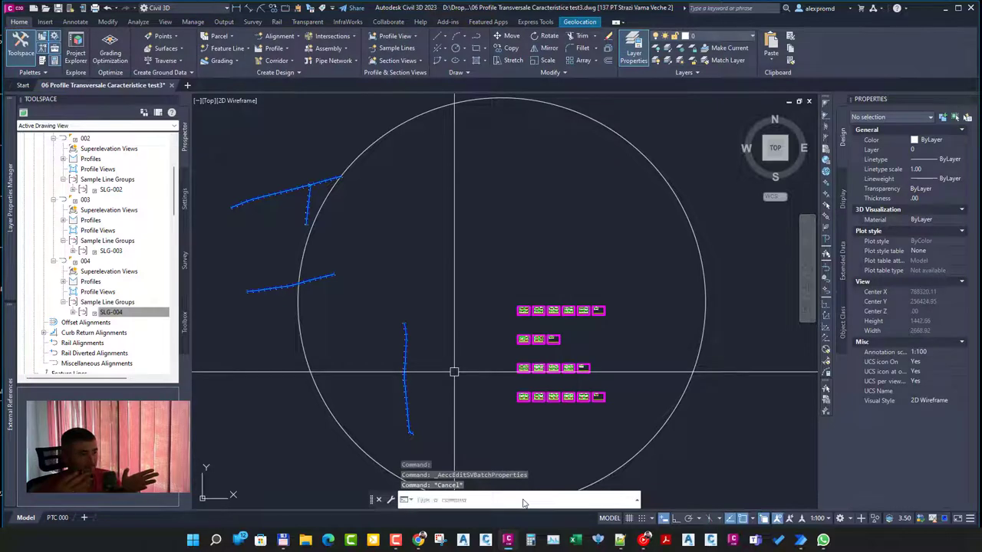
Create section sheets for alignment 001, sample line group SLG-001 and Section View Group - 1 in the new sheet set New Sheet Set 1
text(AeccCreateSectionSheets)
key(Return)
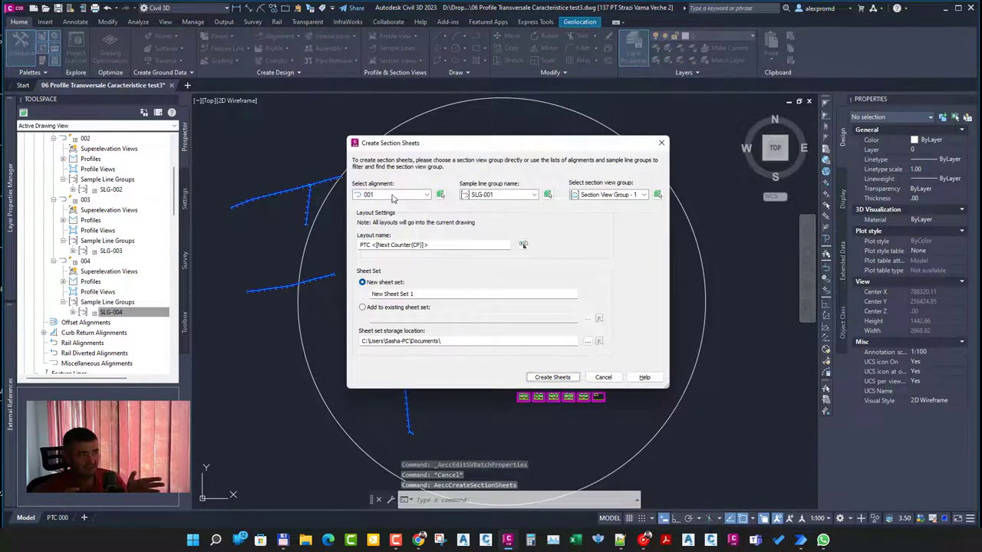
click(552, 378)
click(523, 290)
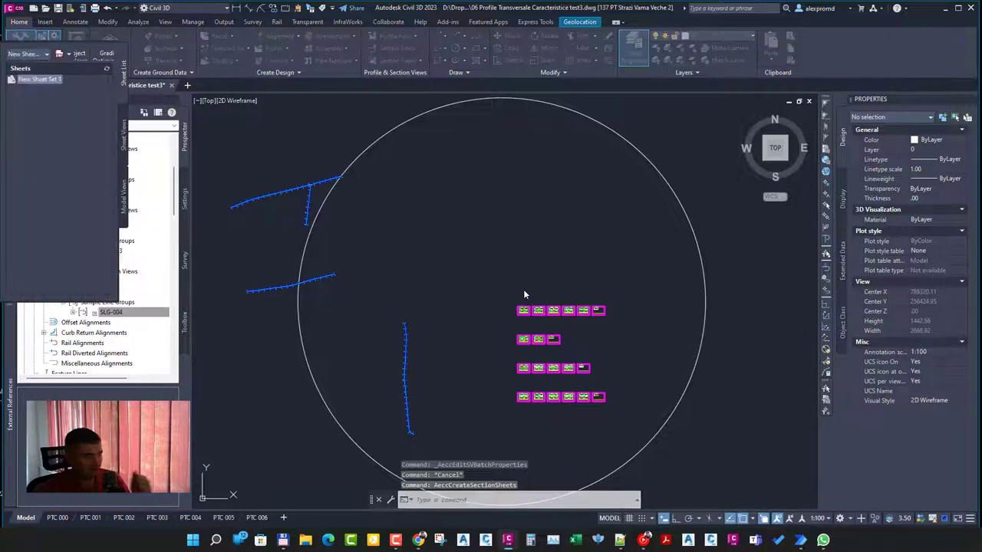
Create section sheets for alignment 002, sample line group SLG-002 and Section View Group - 1 in the new sheet set New Sheet Set 1
click(547, 288)
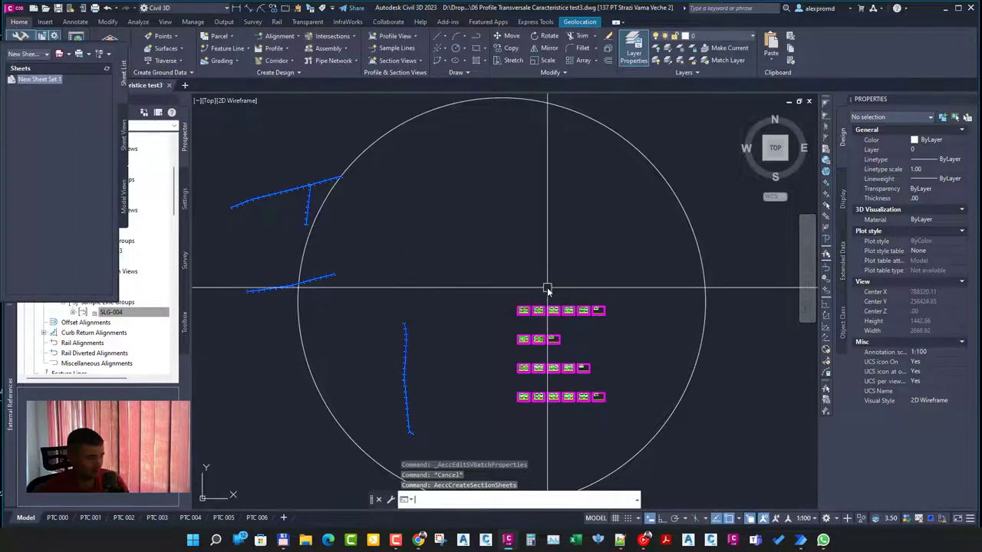
key(Return)
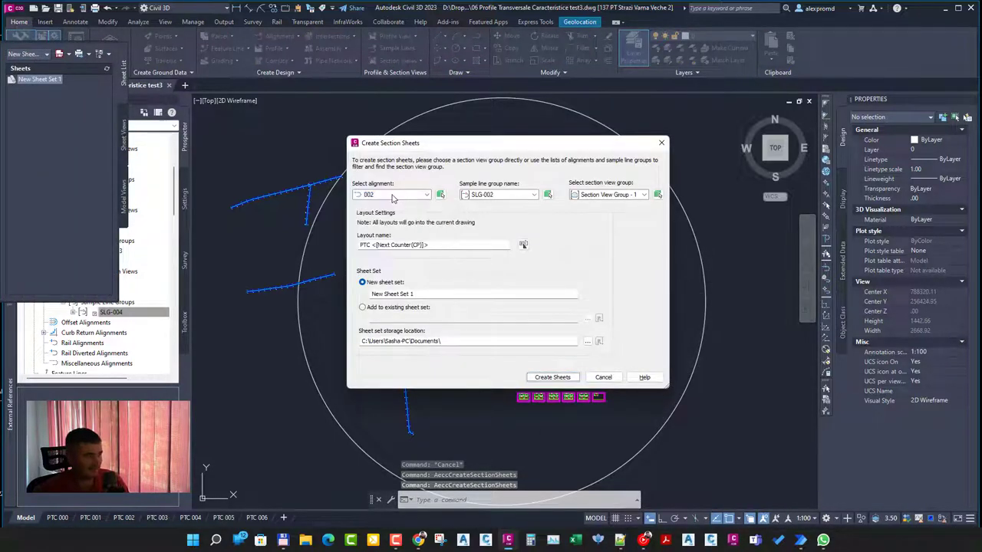
click(552, 377)
click(523, 290)
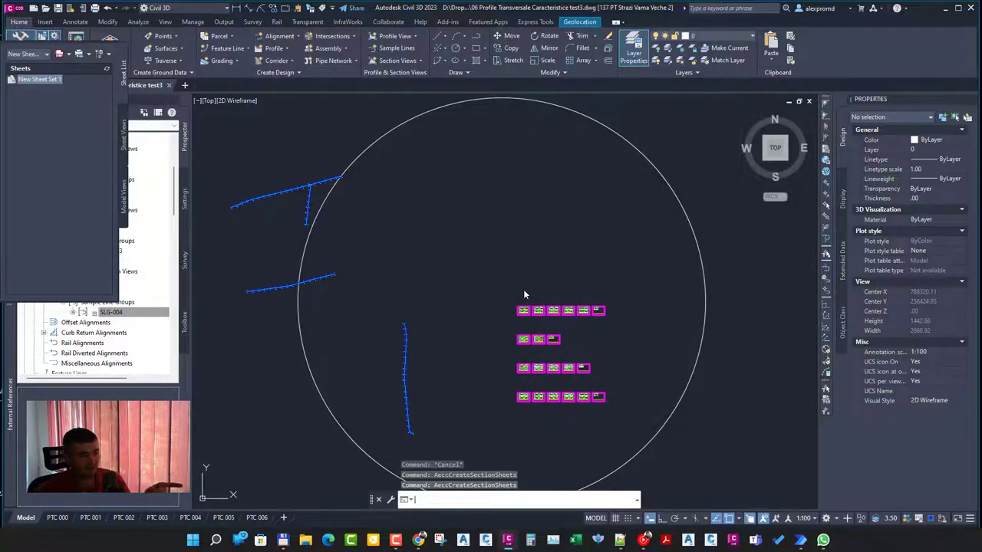
click(547, 288)
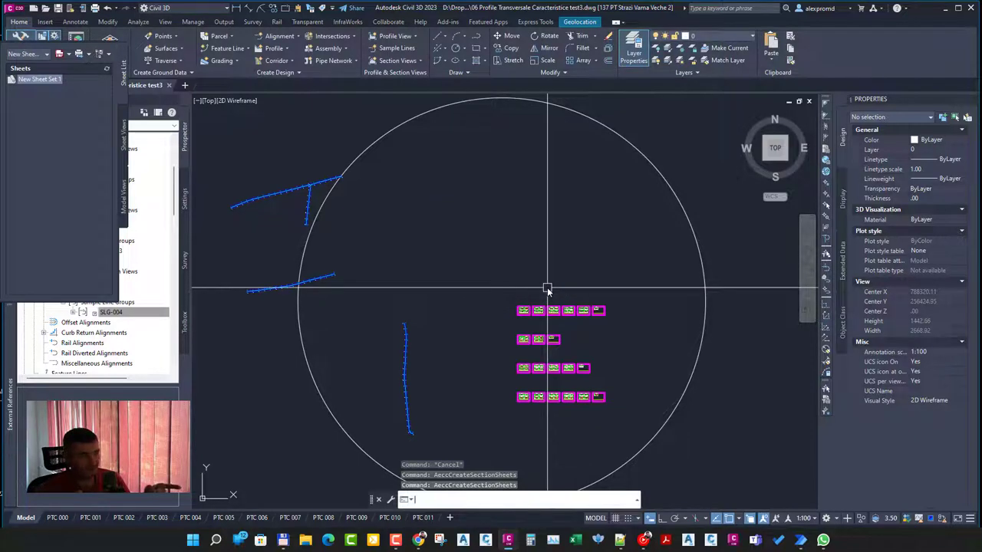
Create section sheets for alignment 003 and Section View Group - 1 in the new sheet set New Sheet Set 1
key(Return)
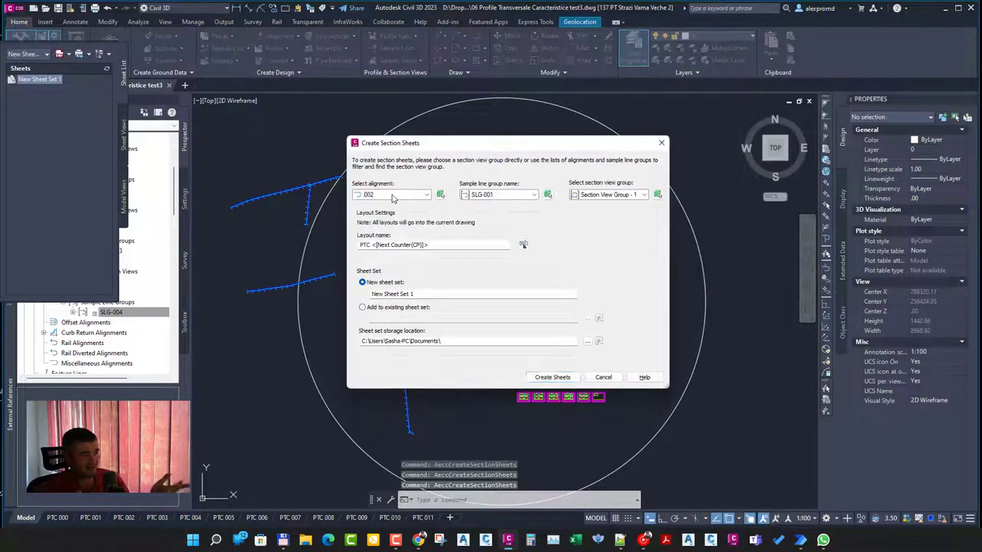
click(552, 377)
click(523, 290)
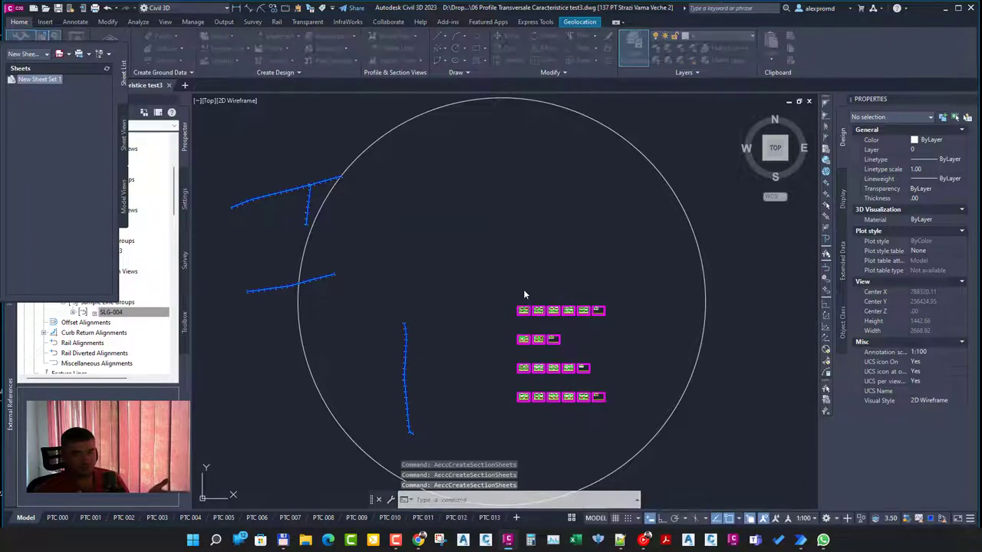
click(547, 290)
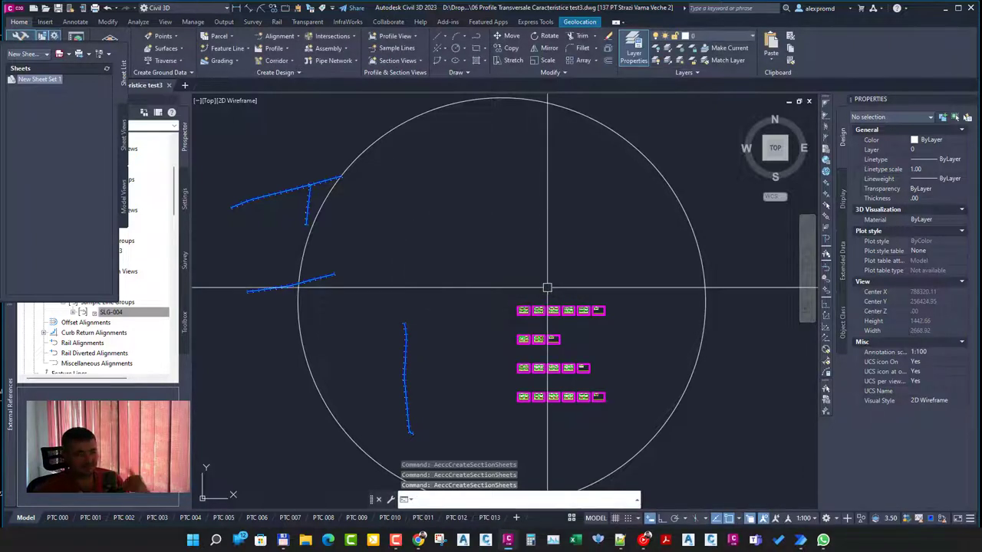
Create section sheets for alignment 004, sample line group SLG-004 and Section View Group - 1 in the new sheet set New Sheet Set 1
key(Return)
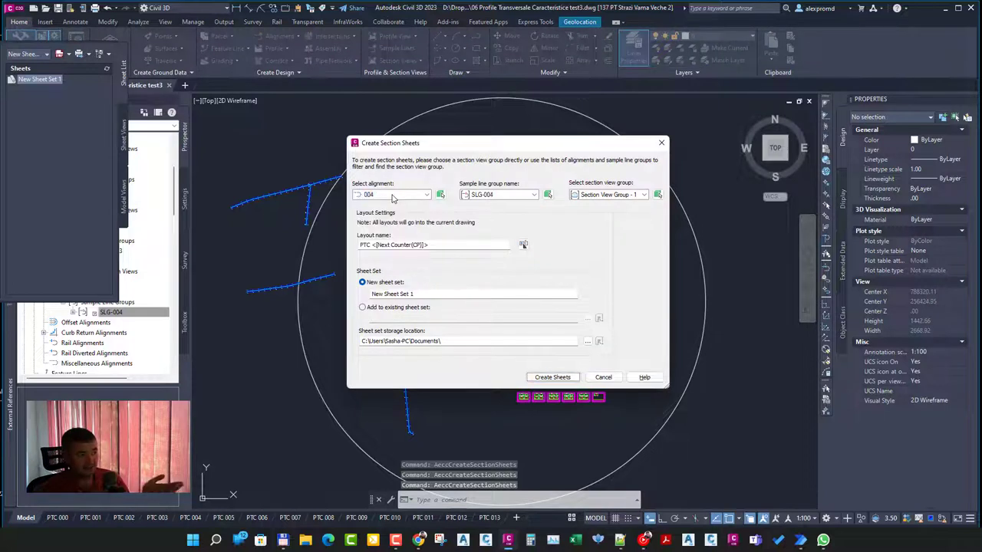
click(553, 377)
click(523, 290)
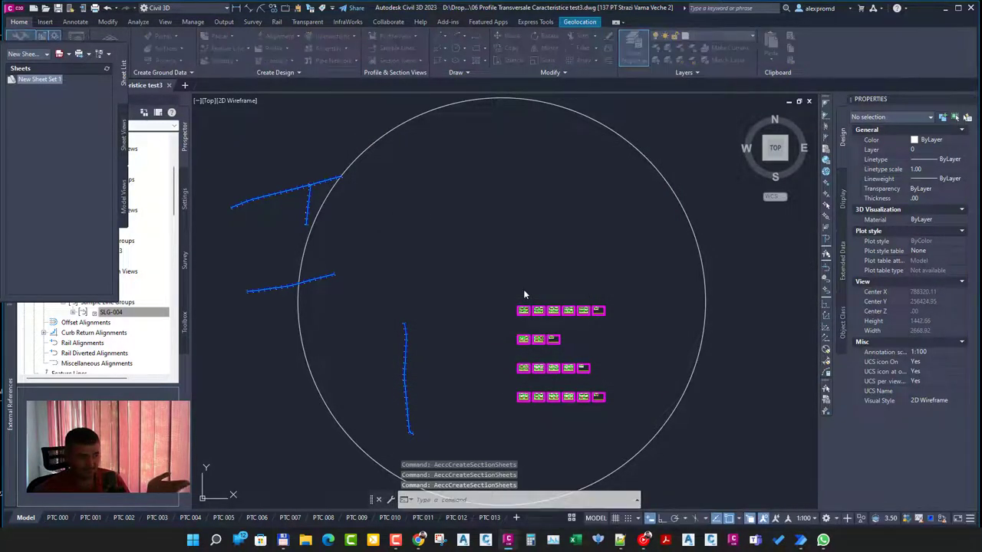
click(547, 289)
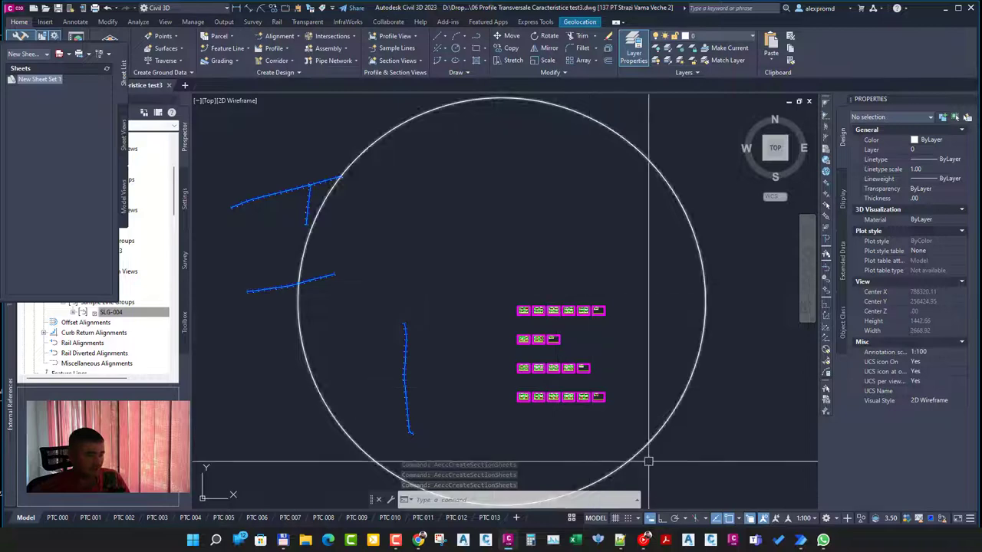
Switch to Power Automate to check the section sheet creation loop, and return to the Civil 3D drawing
mouse_move(800, 540)
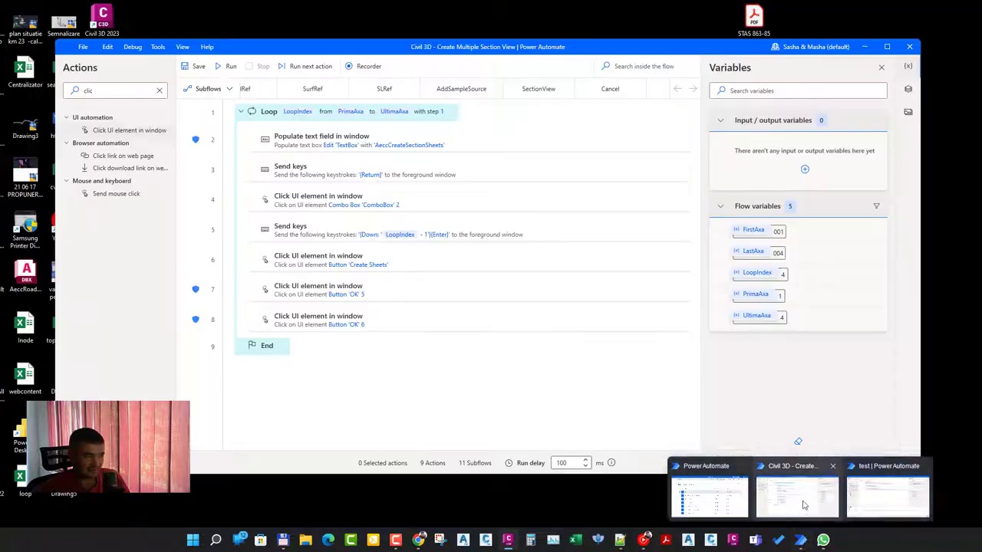
click(798, 497)
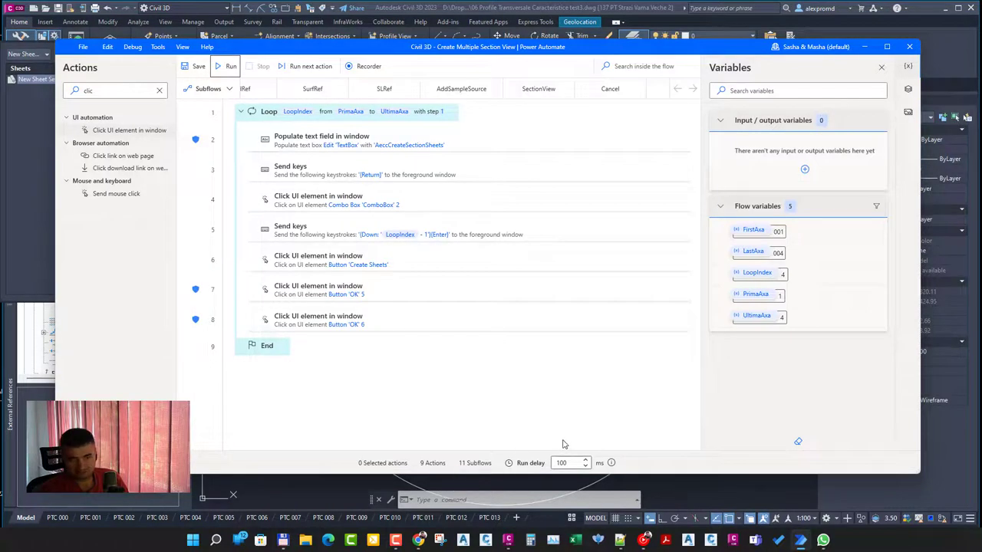
click(866, 47)
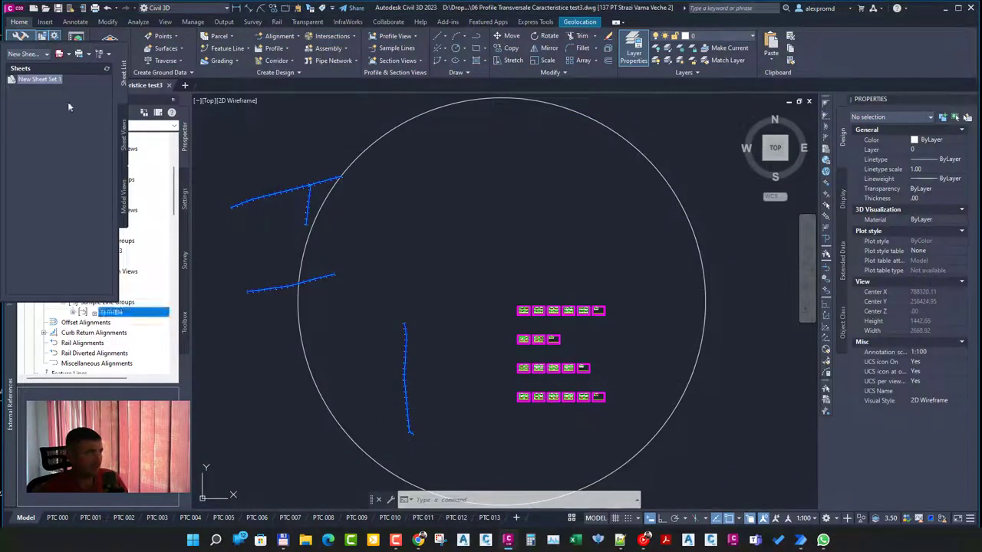
Look through the generated layouts PTC 001 to PTC 006, open PTC 020 and return to model space
middle_drag(552, 398, 482, 388)
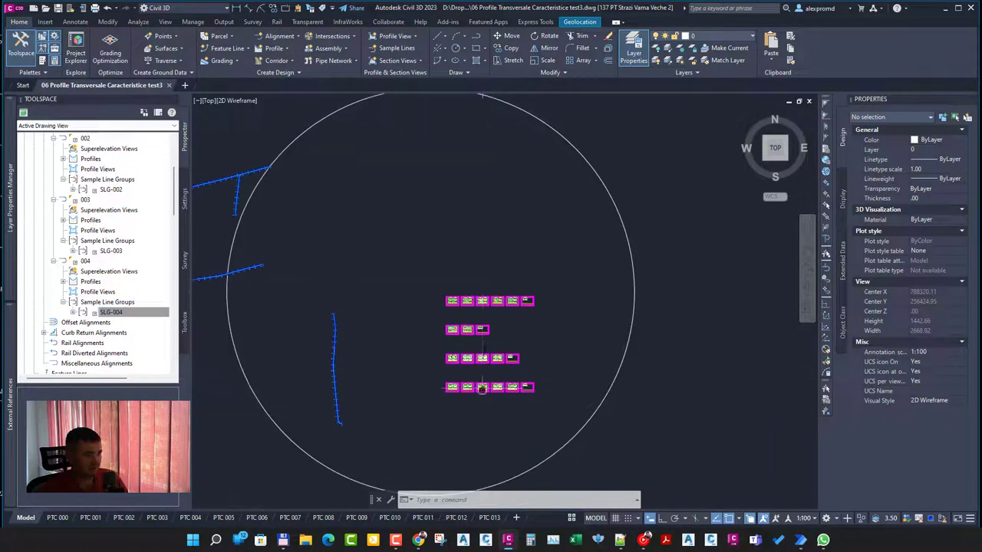
scroll(474, 390, up, 2)
click(90, 519)
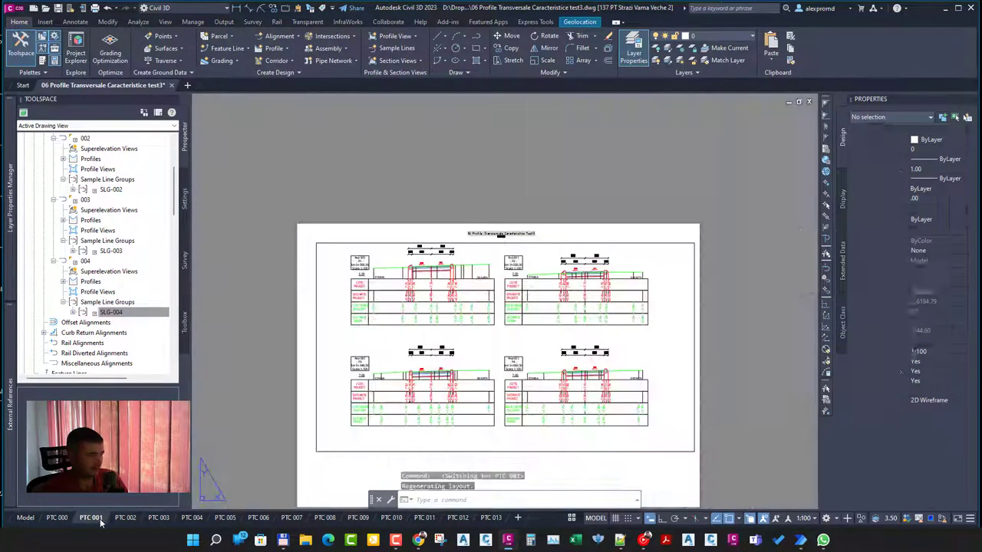
click(125, 518)
click(158, 519)
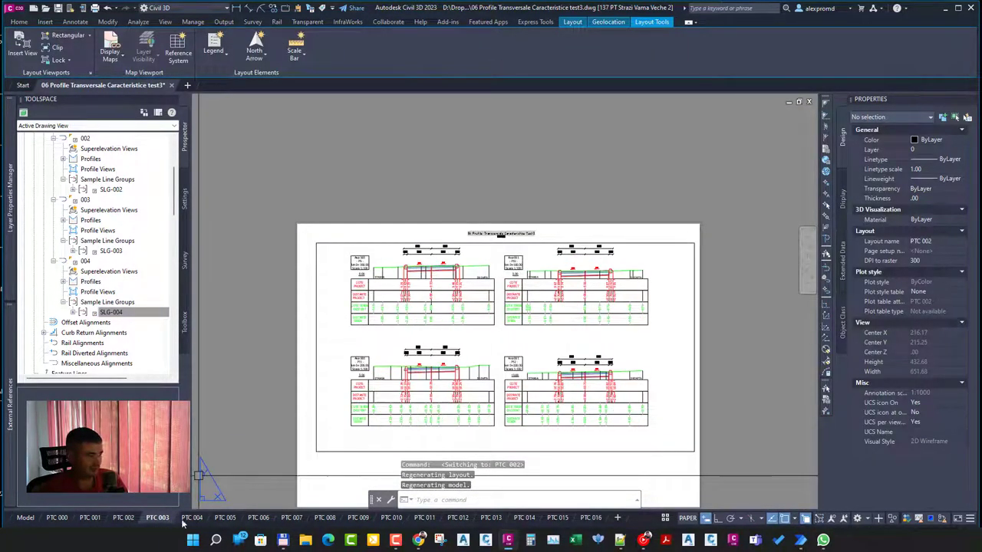
click(192, 519)
click(225, 519)
click(258, 518)
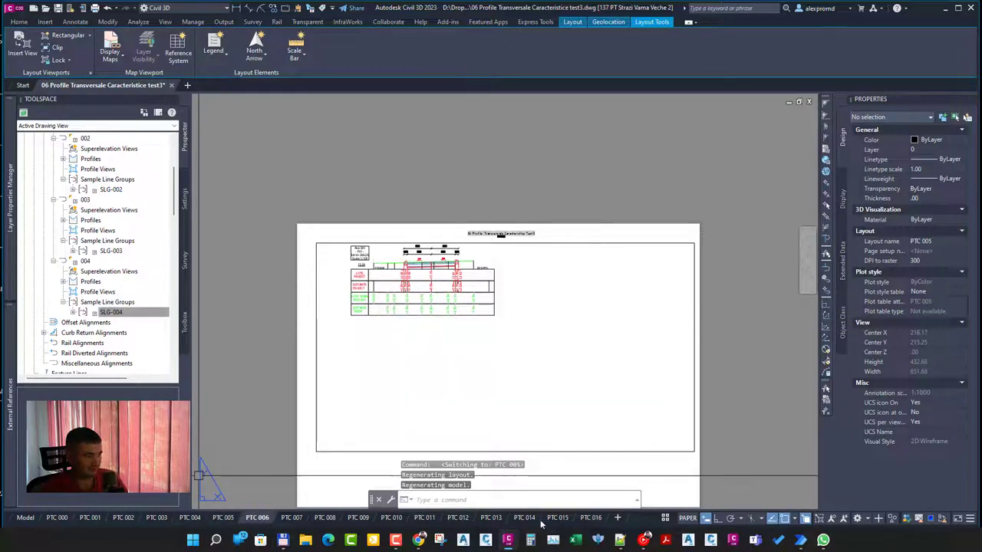
click(666, 519)
click(678, 471)
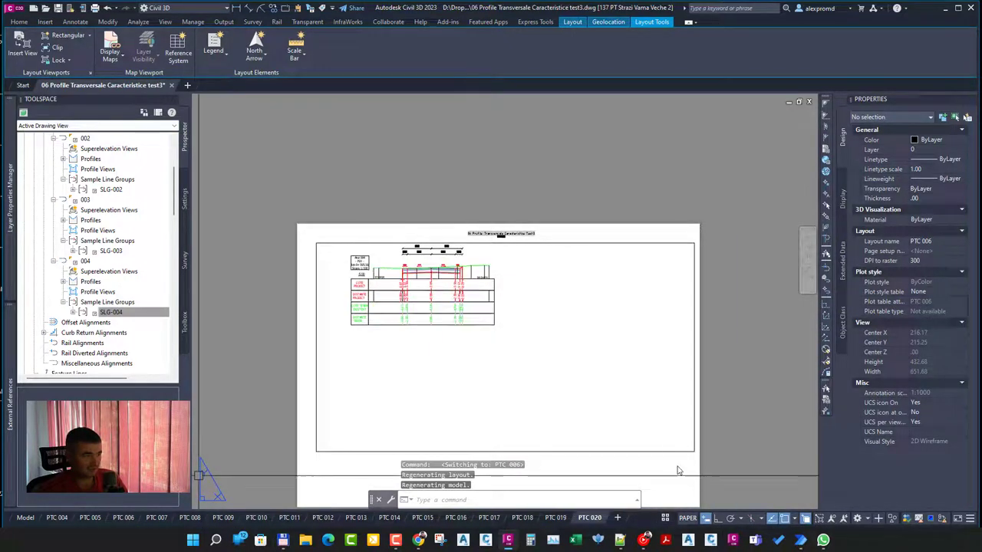
click(26, 518)
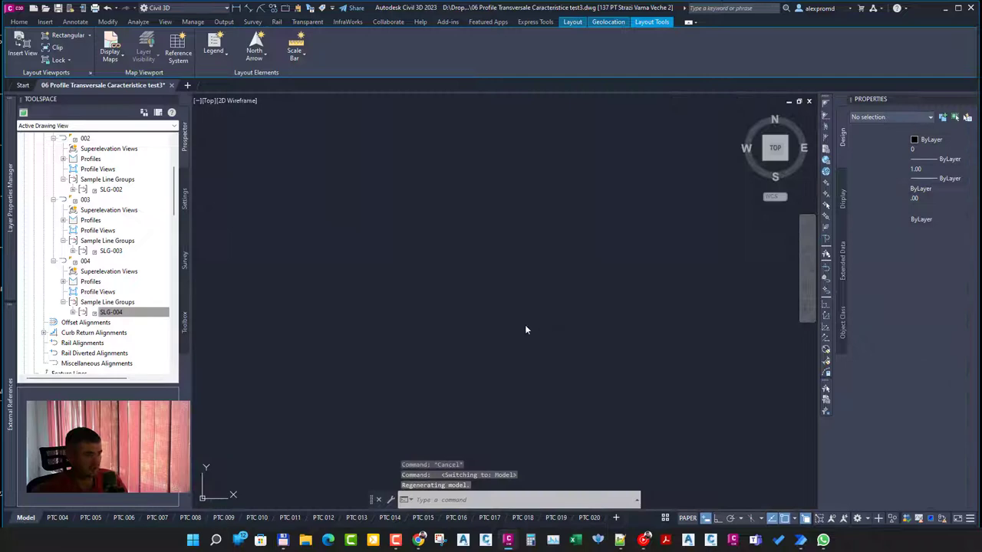
Examine the P1 and P21 section views and their band values on alignment 001's sheets in model space
scroll(420, 307, up, 5)
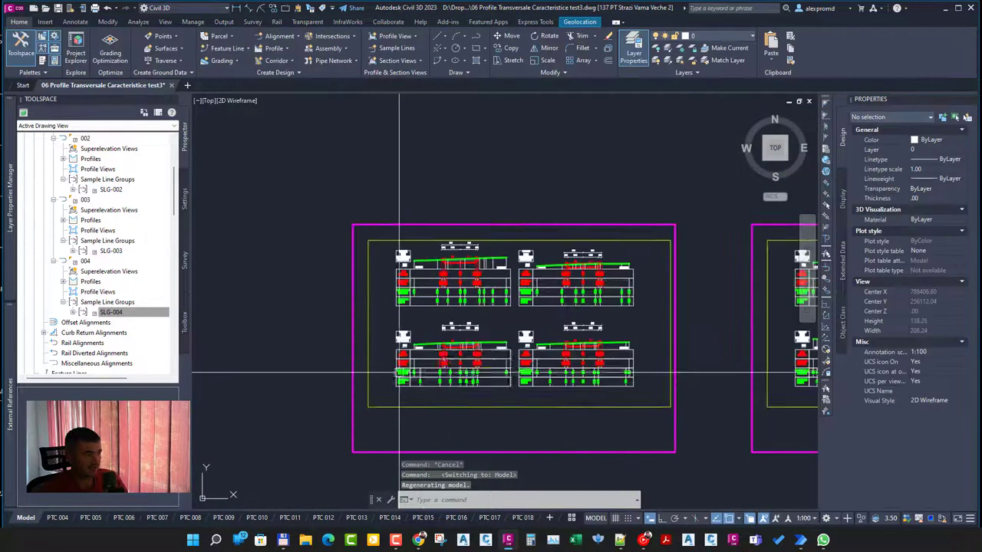
scroll(417, 264, up, 5)
scroll(402, 266, down, 8)
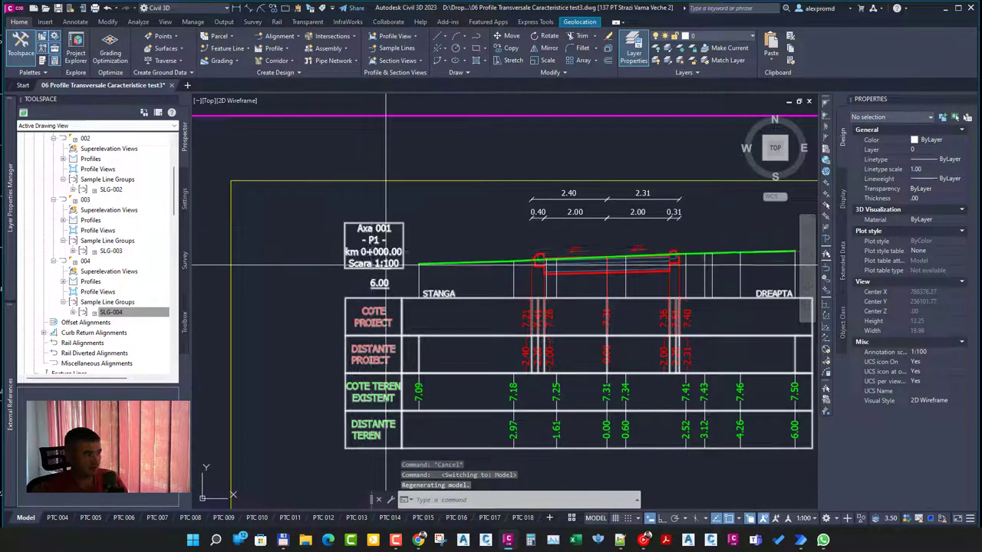
scroll(388, 269, down, 3)
scroll(538, 196, up, 8)
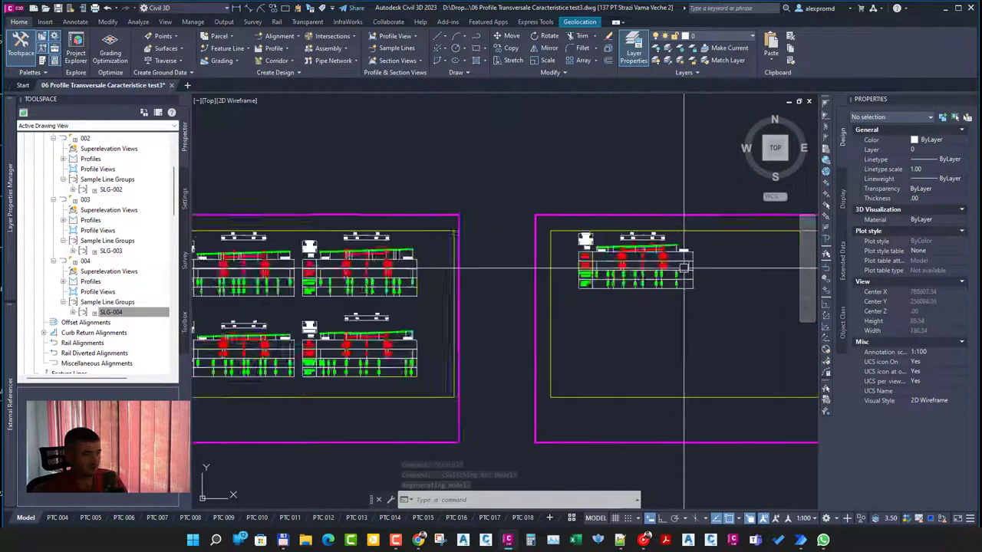
middle_drag(537, 195, 563, 234)
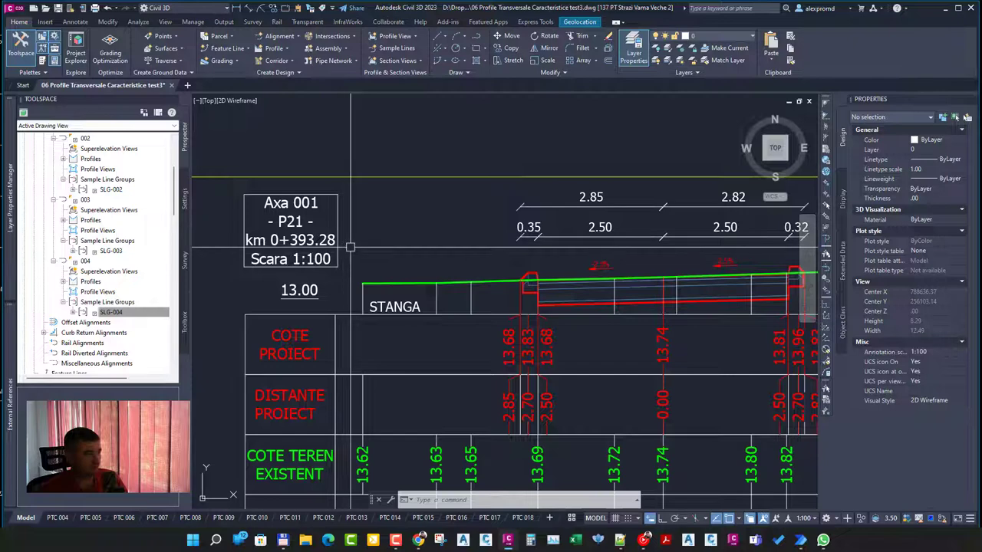
scroll(390, 263, down, 2)
middle_drag(391, 263, 325, 248)
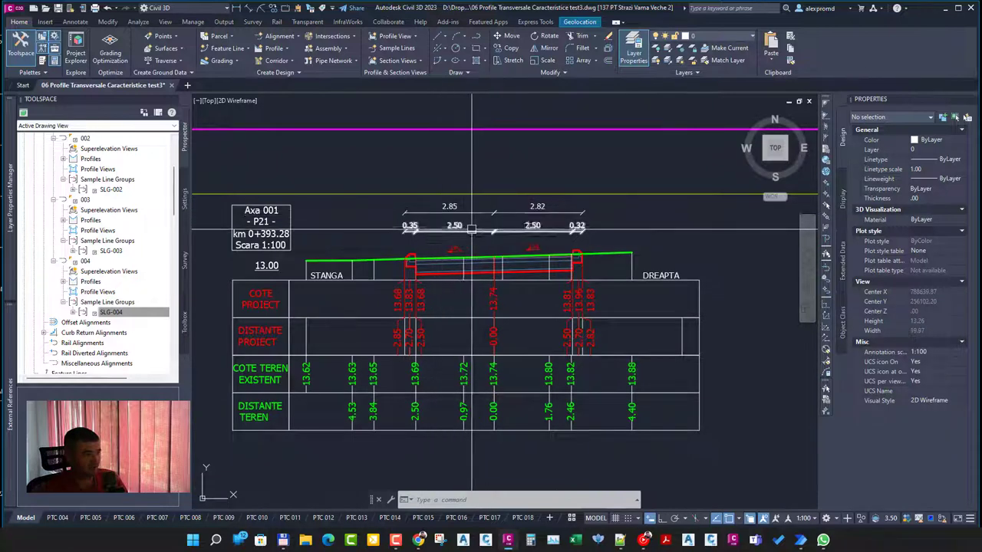
Inspect the existing ground section and the CRD-001-TOP section in alignment 001's P21 section view
click(330, 261)
key(Escape)
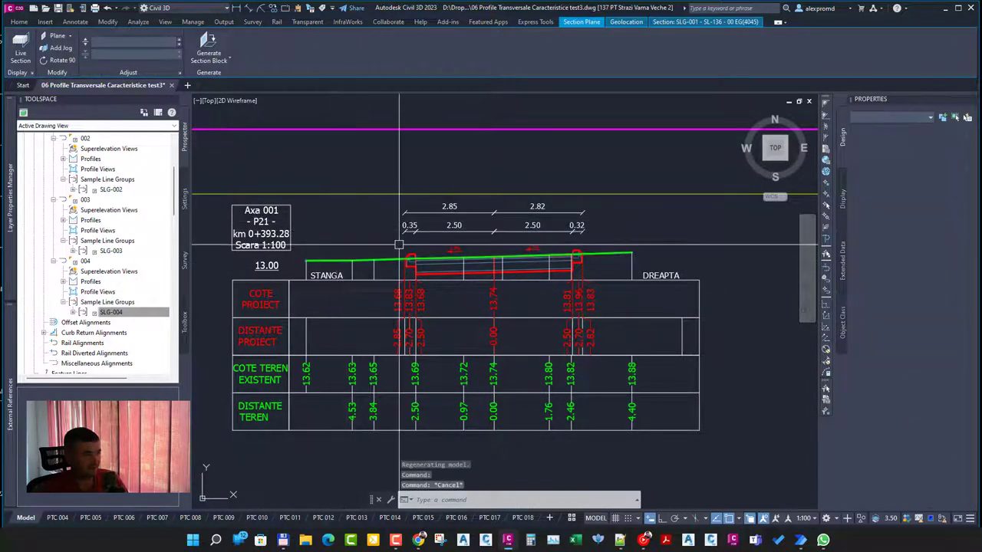
scroll(412, 246, up, 2)
scroll(412, 249, up, 4)
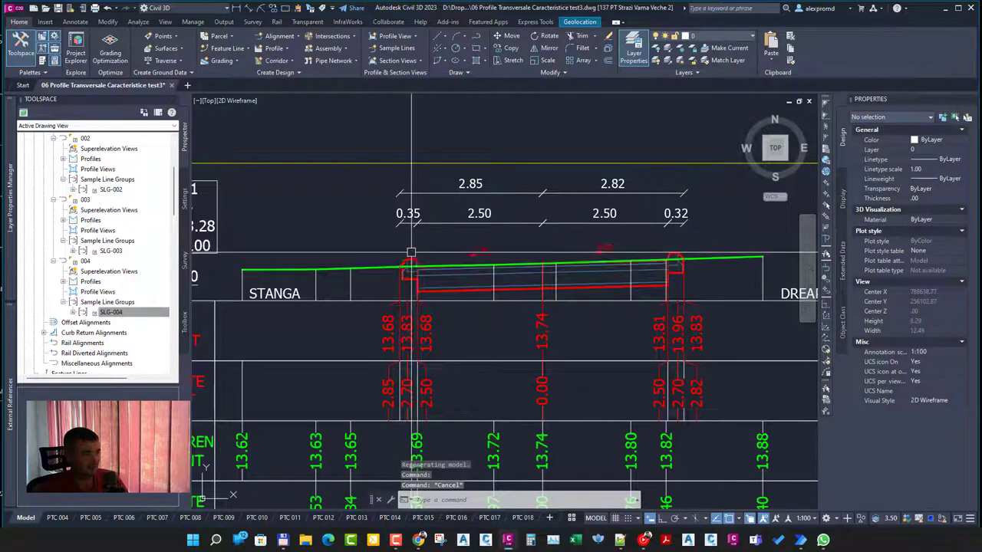
click(412, 277)
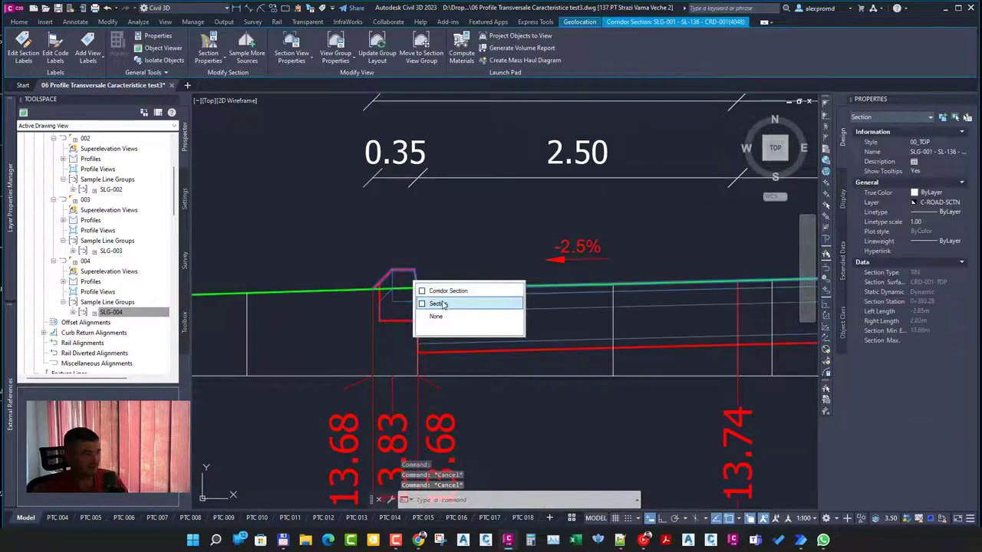
click(440, 304)
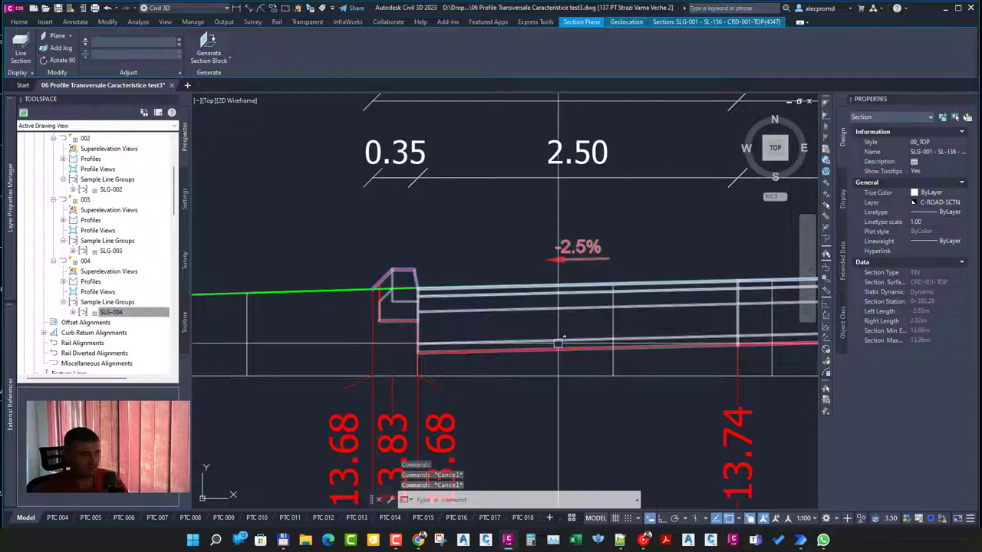
Inspect the CRD-001 corridor section and the CRD-001-PAT section in the P21 section view, and clear the selection
click(513, 349)
click(550, 376)
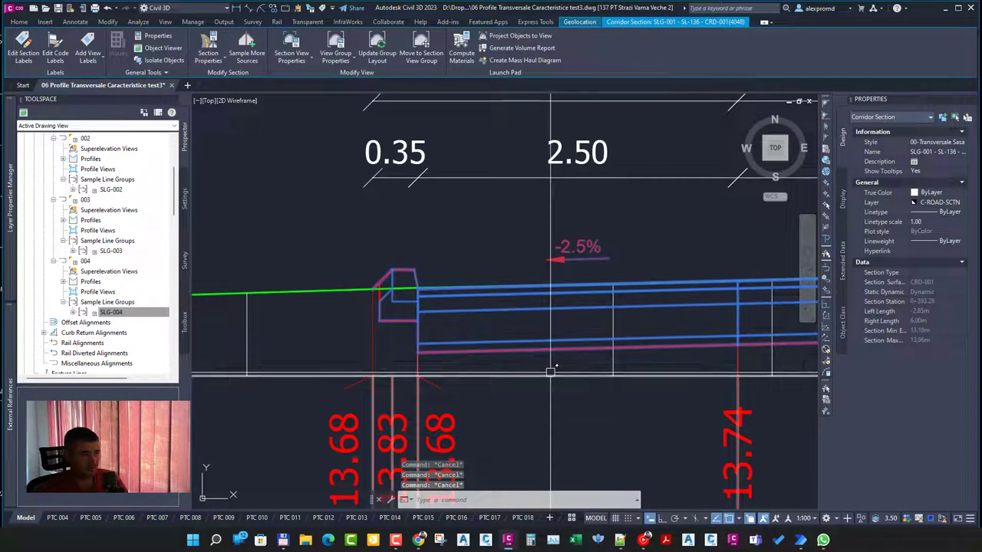
key(Escape)
click(533, 351)
click(560, 399)
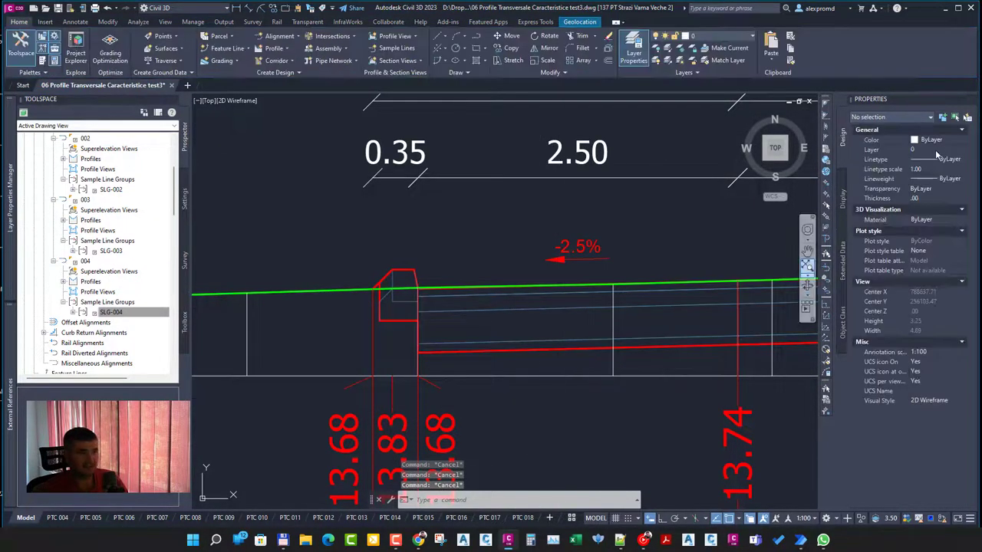
click(544, 351)
click(583, 387)
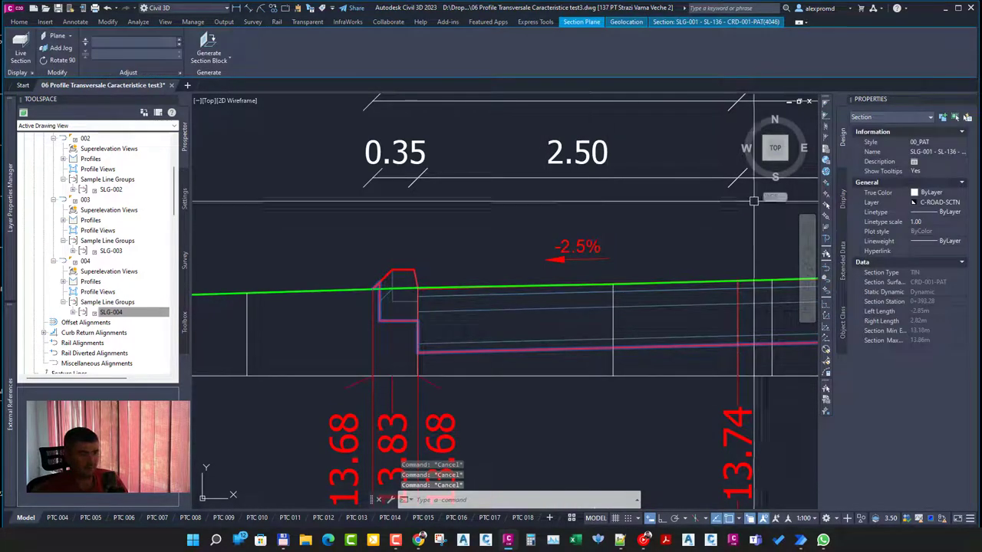
key(Escape)
Examine the section views on the remaining alignments' sheets, starting with alignment 002, and return to an overview of all sheet rows
scroll(560, 292, down, 6)
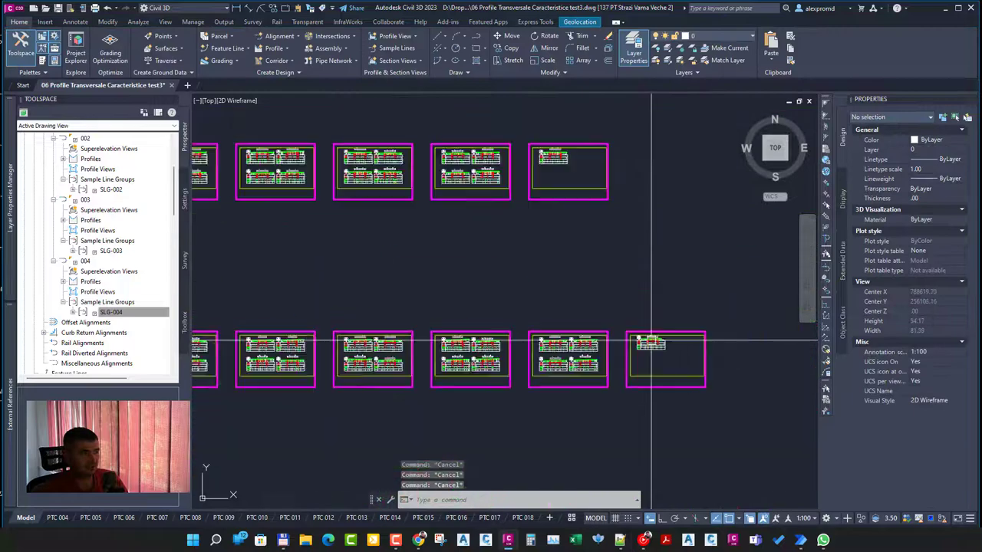
middle_drag(560, 292, 794, 353)
scroll(424, 231, down, 5)
scroll(418, 220, up, 14)
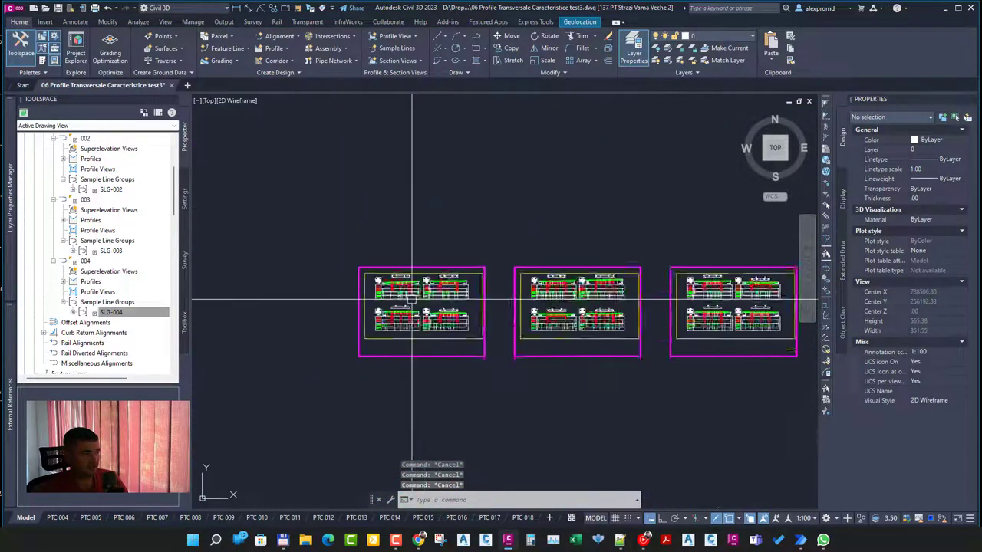
scroll(361, 284, up, 5)
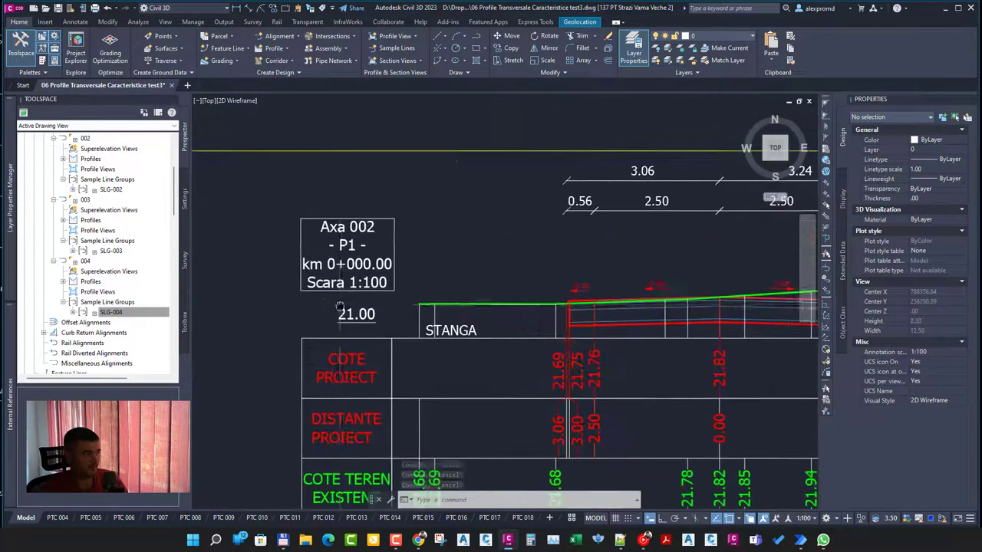
scroll(353, 305, down, 8)
scroll(388, 287, up, 6)
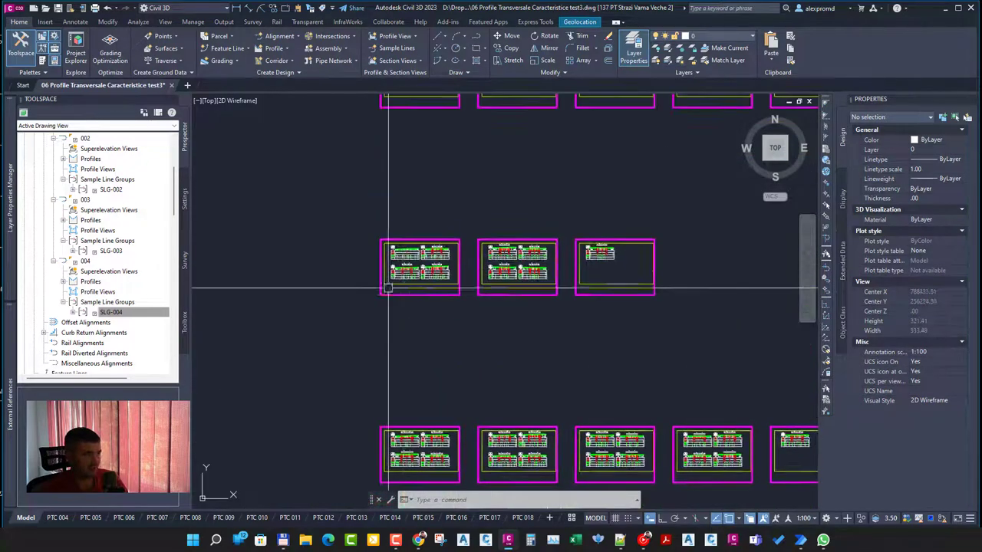
scroll(392, 260, up, 2)
scroll(395, 256, down, 8)
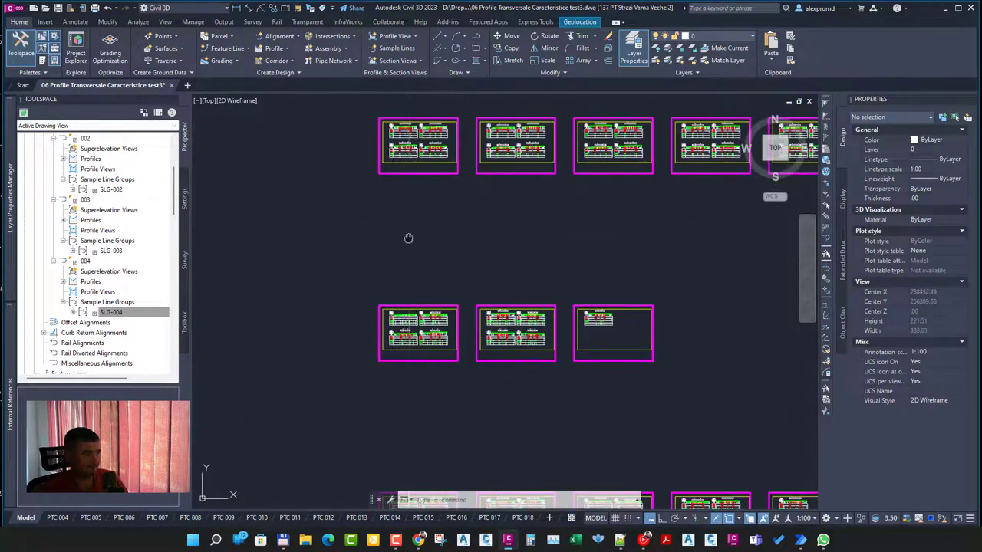
scroll(397, 251, up, 4)
scroll(397, 251, up, 1)
scroll(414, 276, down, 7)
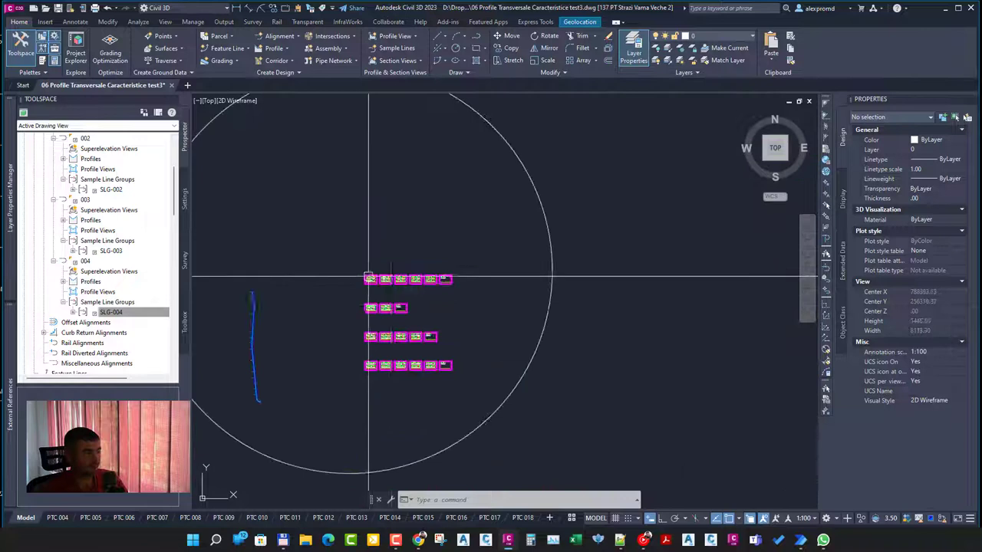
middle_drag(328, 313, 430, 313)
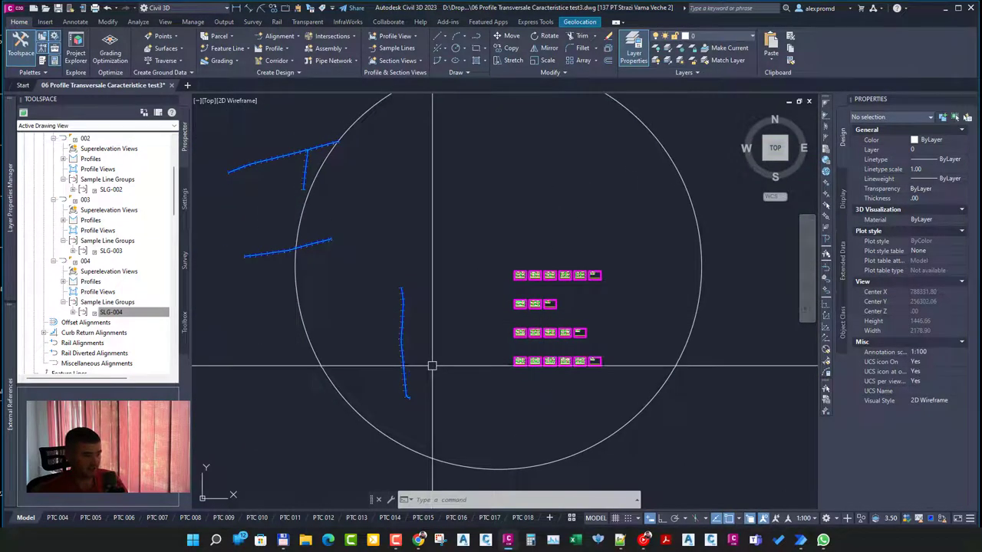